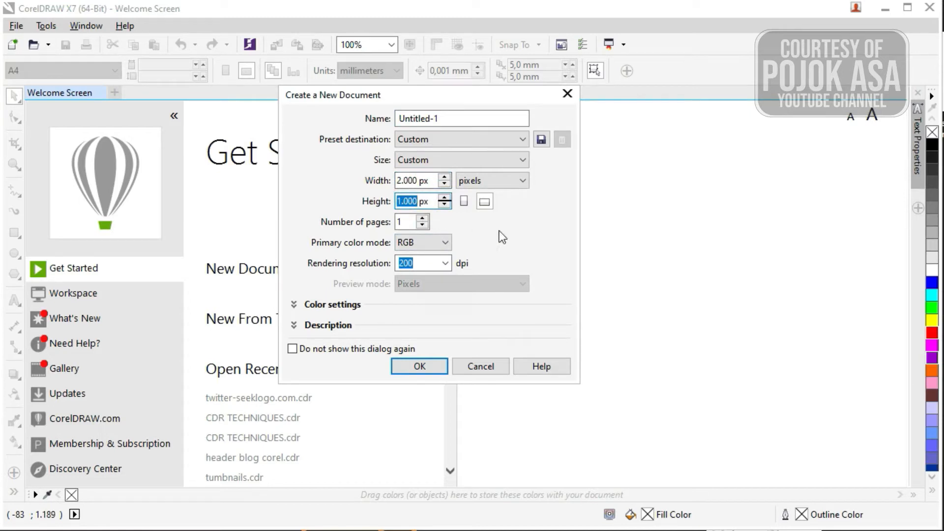
Create the 2000 × 1000 px RGB document at 200 dpi and draw a rectangle about 1528 × 928 px over the page.
click(419, 366)
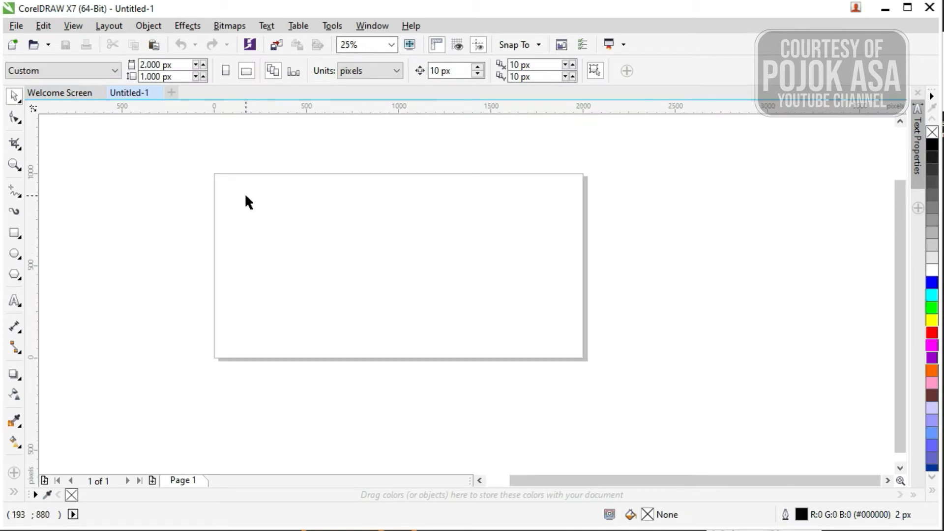
click(11, 234)
drag(205, 182, 487, 353)
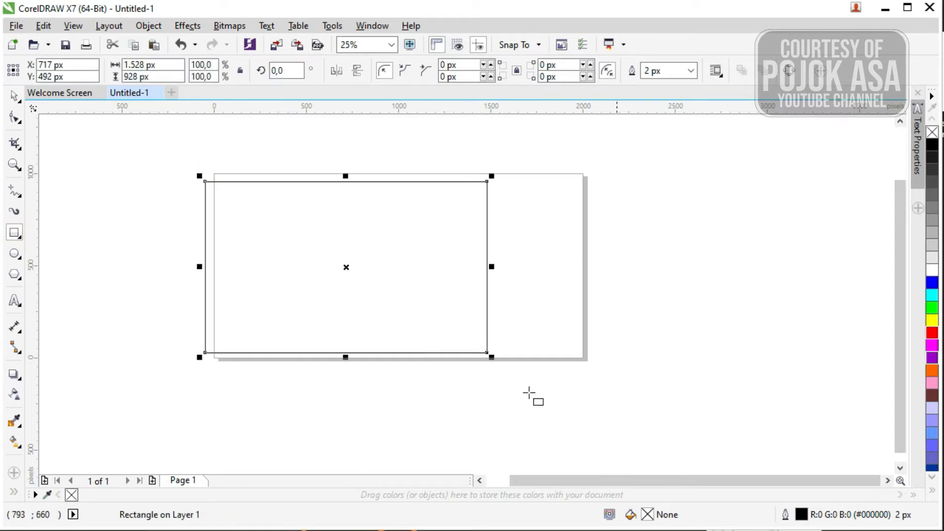
Set the rectangle's size to 2000 × 1000 px and centre it on the page.
drag(124, 64, 154, 64)
text(2000)
key(Tab)
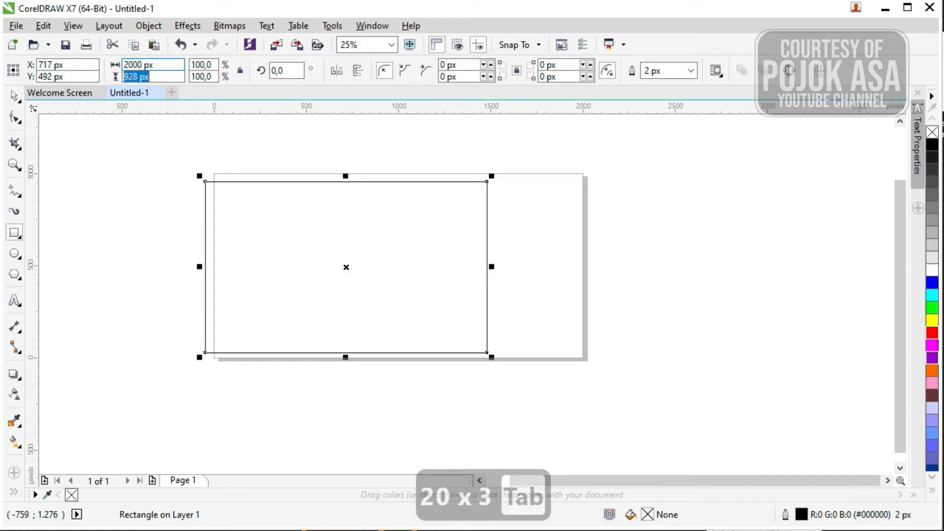
text(1.00)
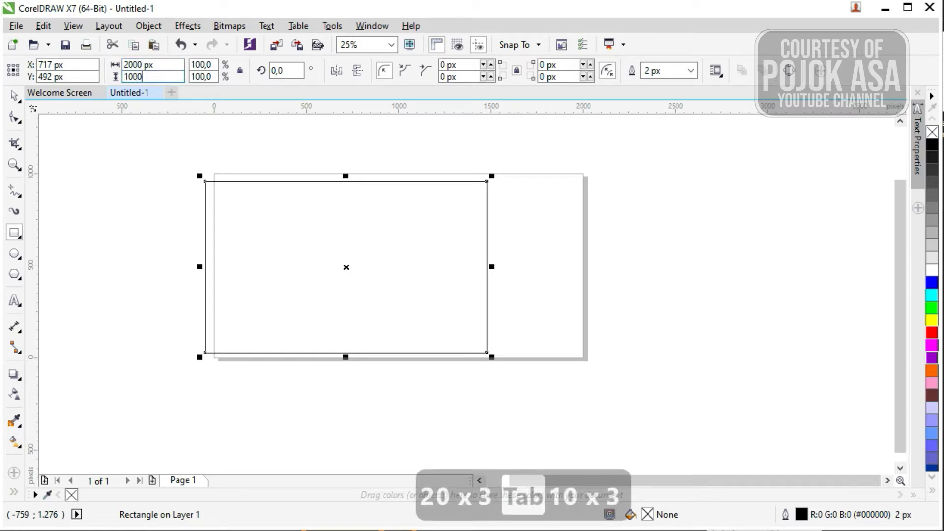
text(0)
key(Return)
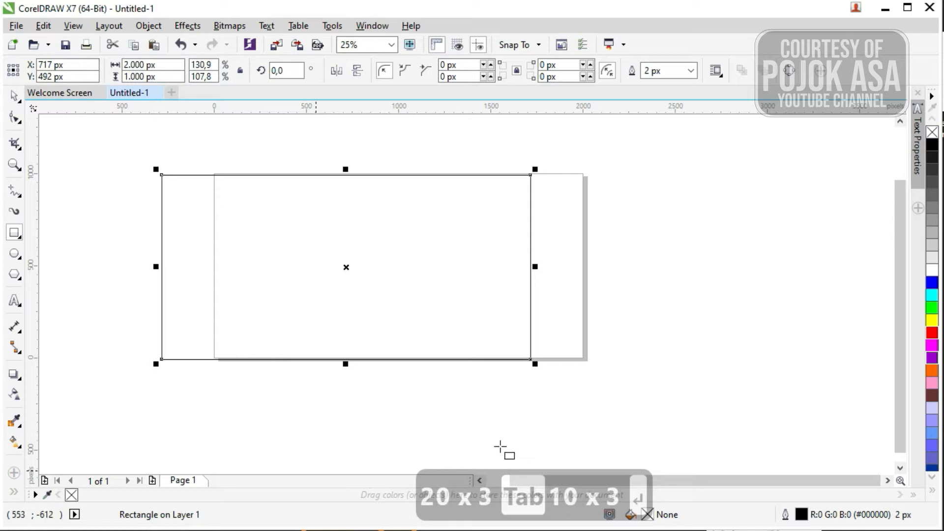
key(p)
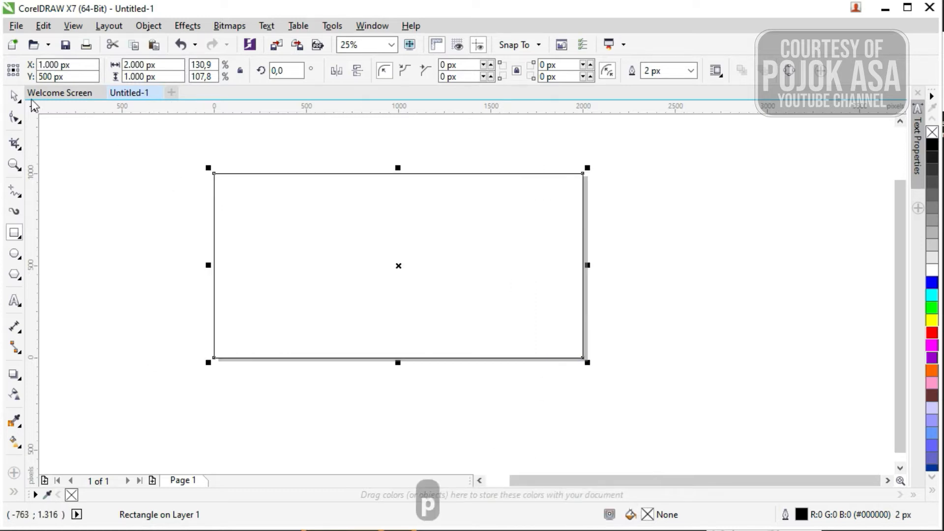
Make a narrower copy of the page rectangle, about 958 px wide, keeping the original and the same left edge.
click(696, 290)
scroll(375, 203, up, 1)
scroll(375, 203, down, 1)
click(375, 288)
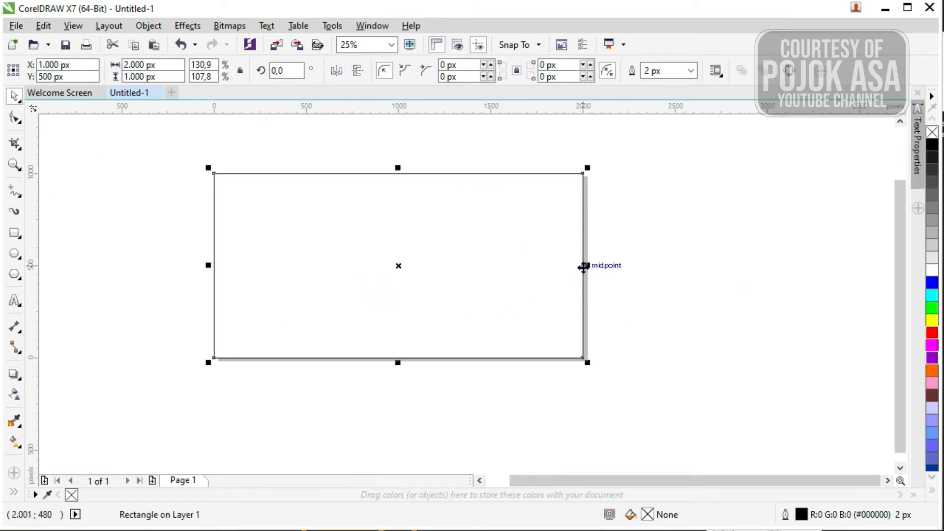
drag(585, 266, 362, 252)
key(ctrl+z)
drag(586, 265, 393, 274)
Set the narrower rectangle's width to 1000 px to make it a square.
click(136, 65)
double_click(136, 65)
text(100)
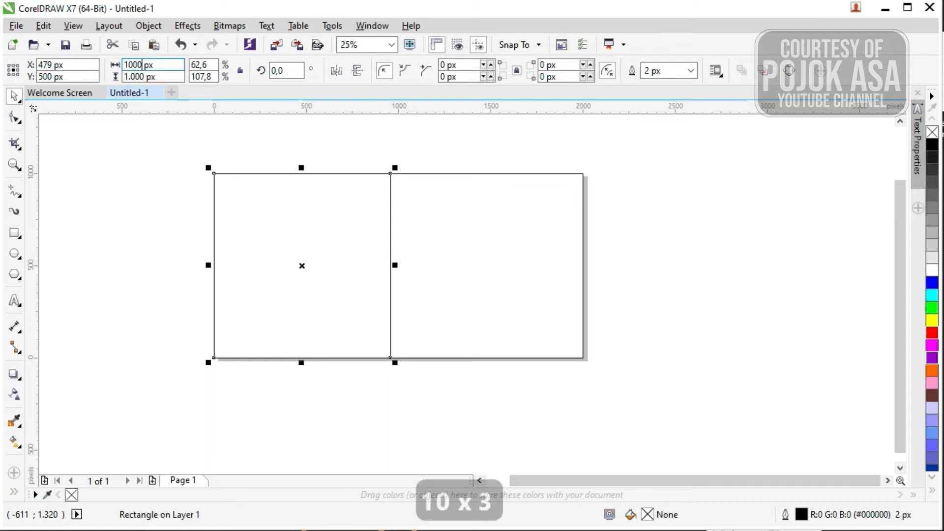
key(Return)
click(681, 269)
Align the square's left edge with the left edge of the full-page rectangle.
click(269, 282)
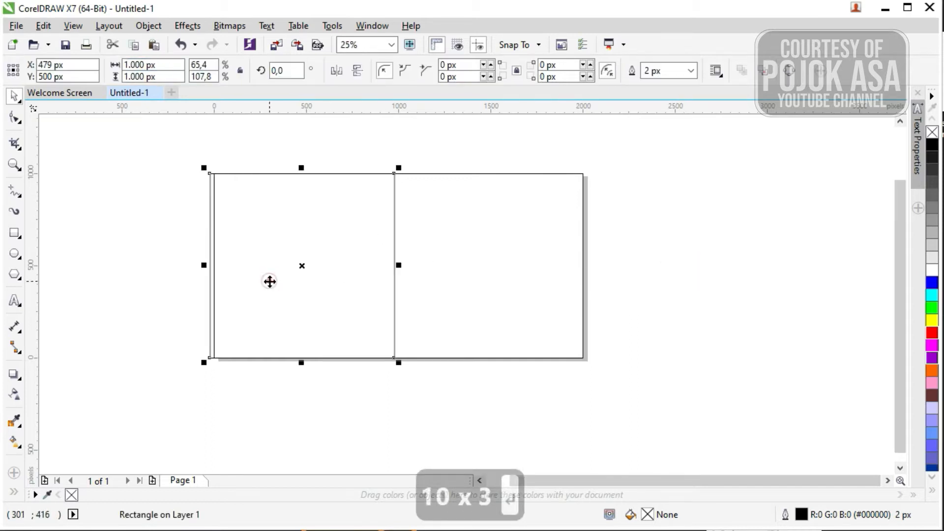
shift+click(494, 281)
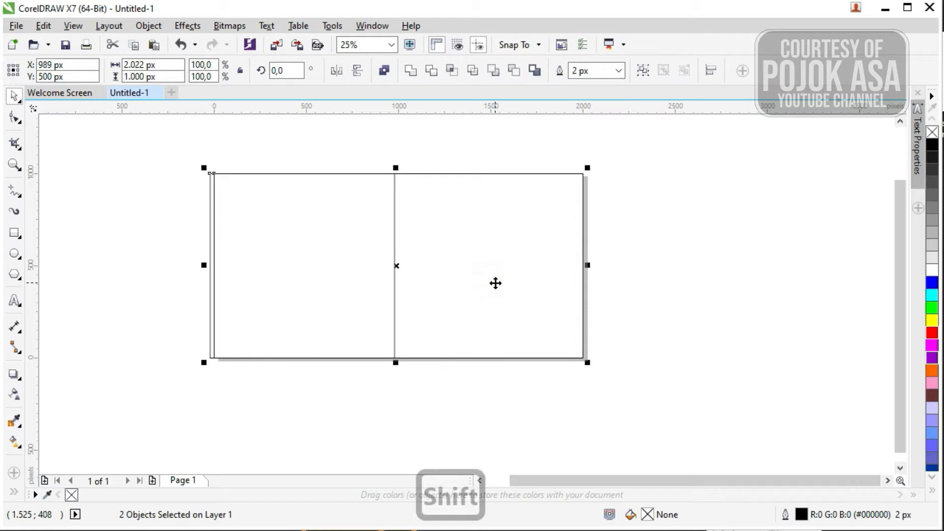
key(l)
click(681, 334)
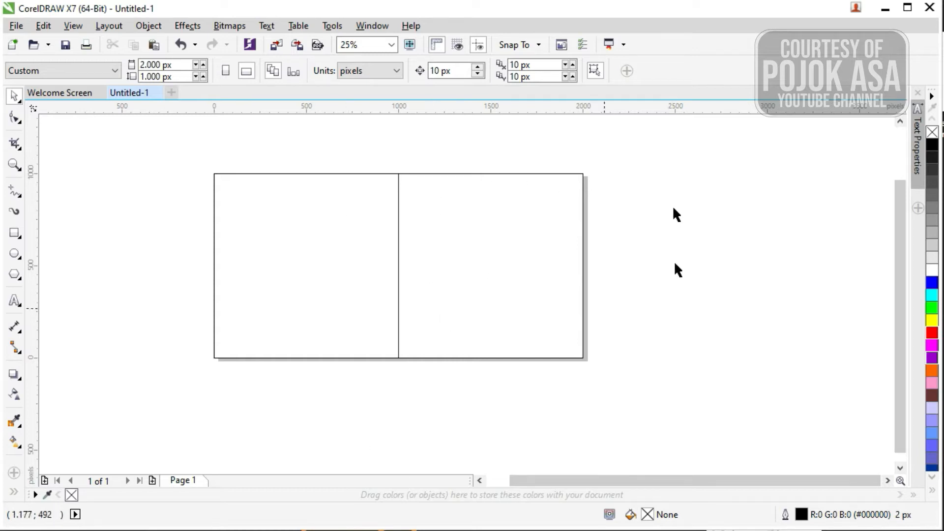
key(z)
drag(187, 154, 795, 379)
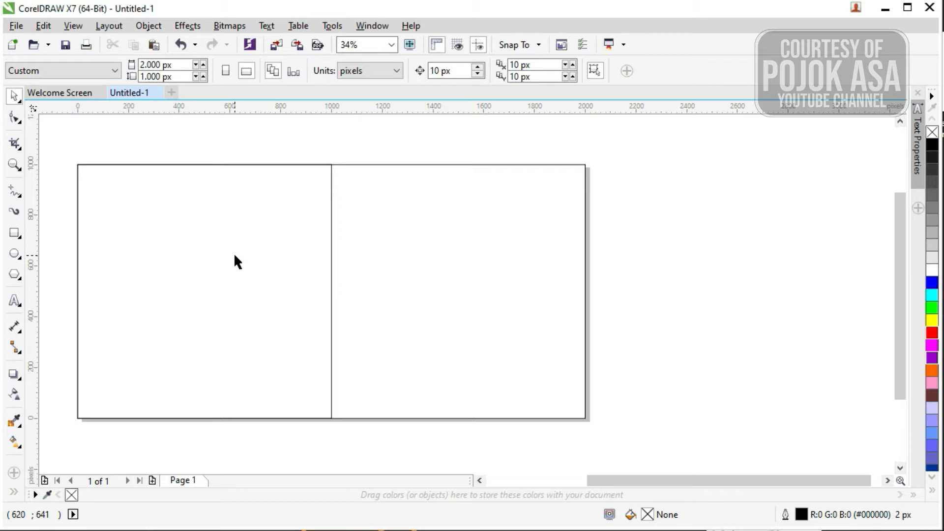
scroll(212, 246, down, 1)
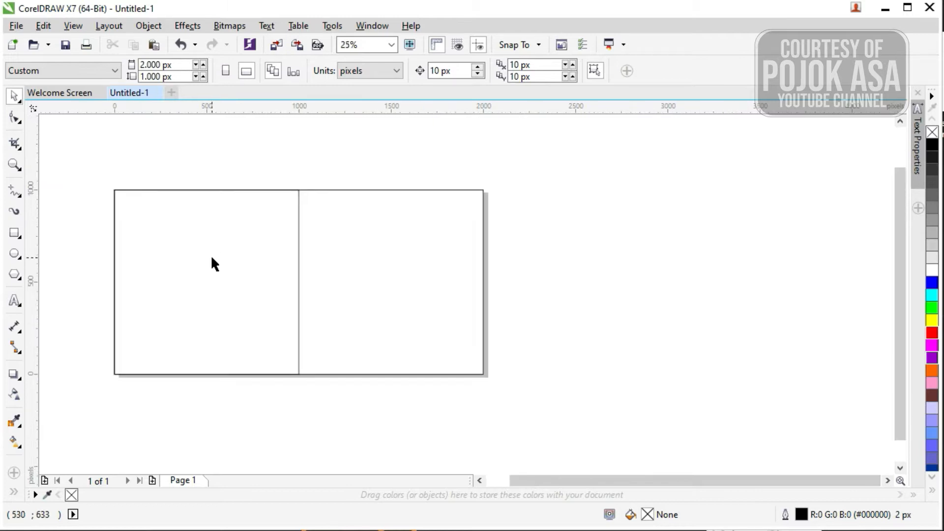
click(347, 275)
click(595, 337)
click(300, 230)
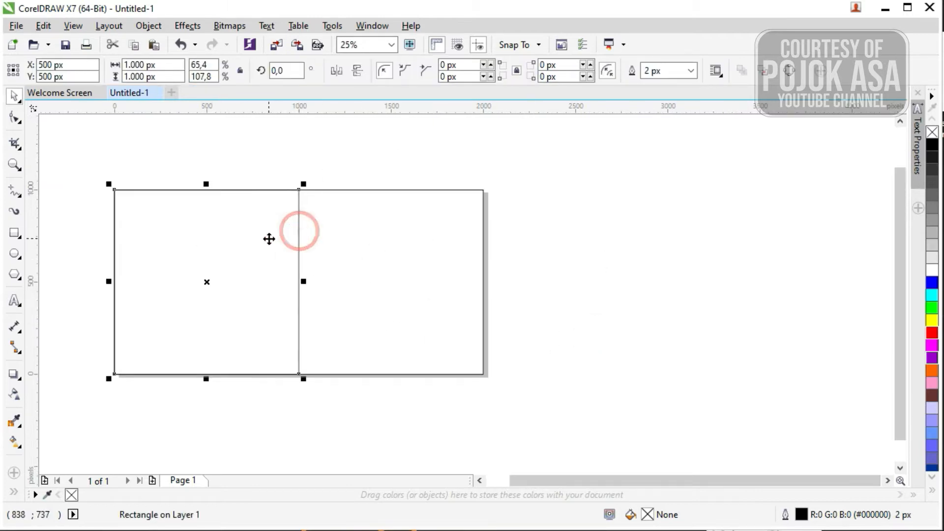
click(516, 343)
Place two copies of the 1000 px square in a row to the right of the page, level with the original.
click(176, 276)
drag(193, 234, 621, 239)
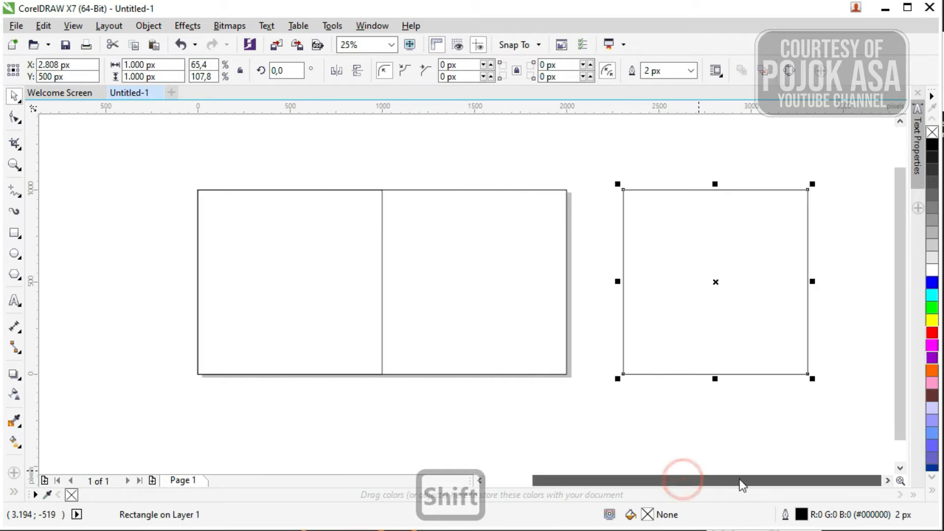
click(888, 481)
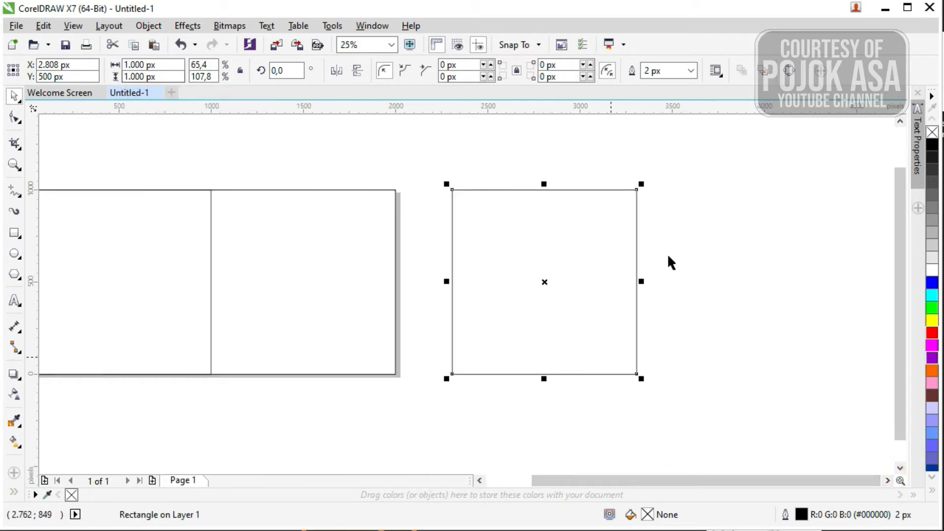
click(692, 314)
click(518, 250)
drag(523, 213, 733, 219)
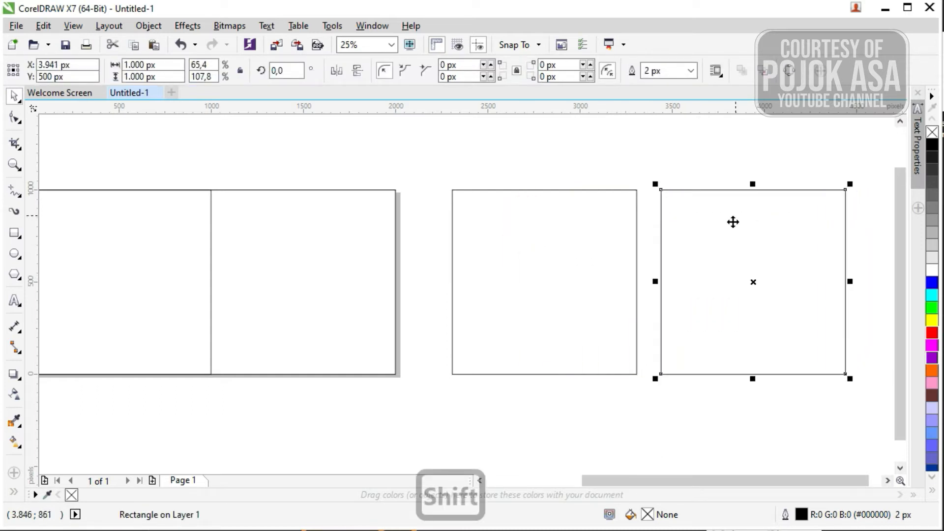
click(621, 158)
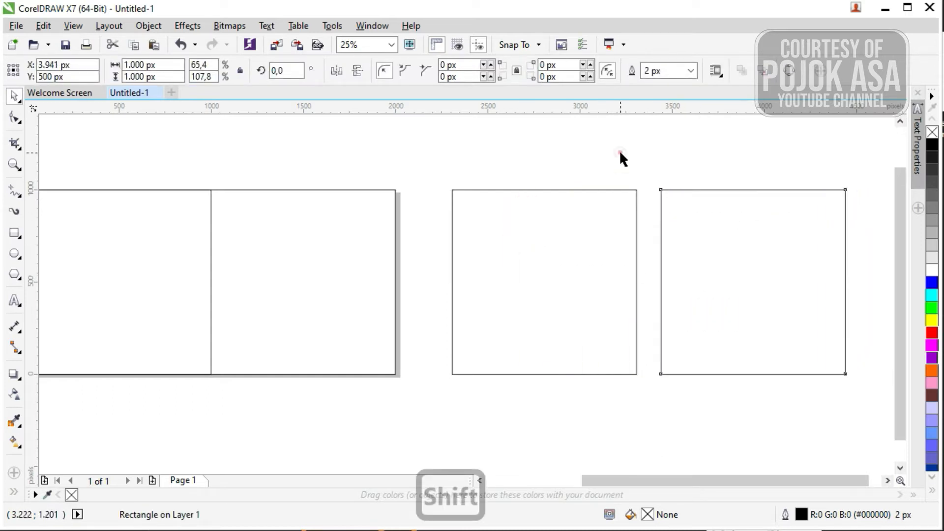
click(565, 406)
Set the outermost square copy's width to 1.000*1,618 px, keeping its height.
click(713, 262)
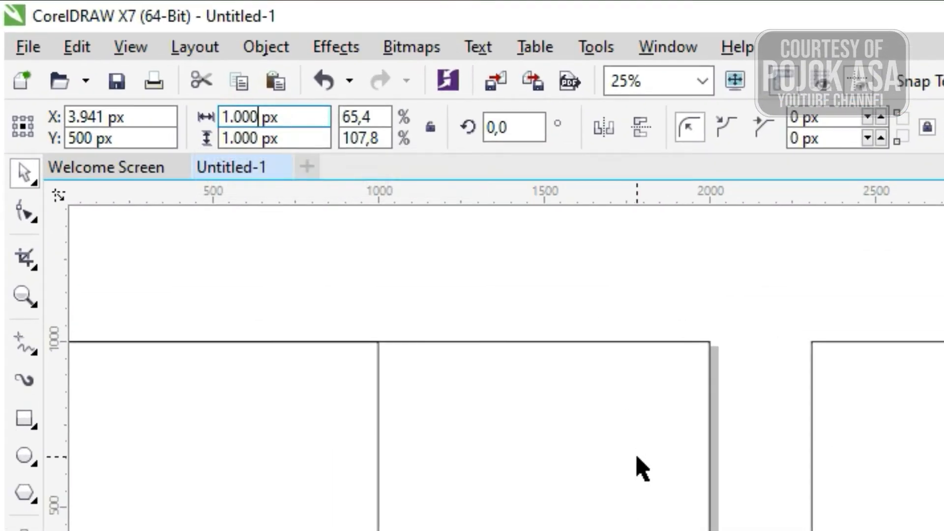
text(*1,6)
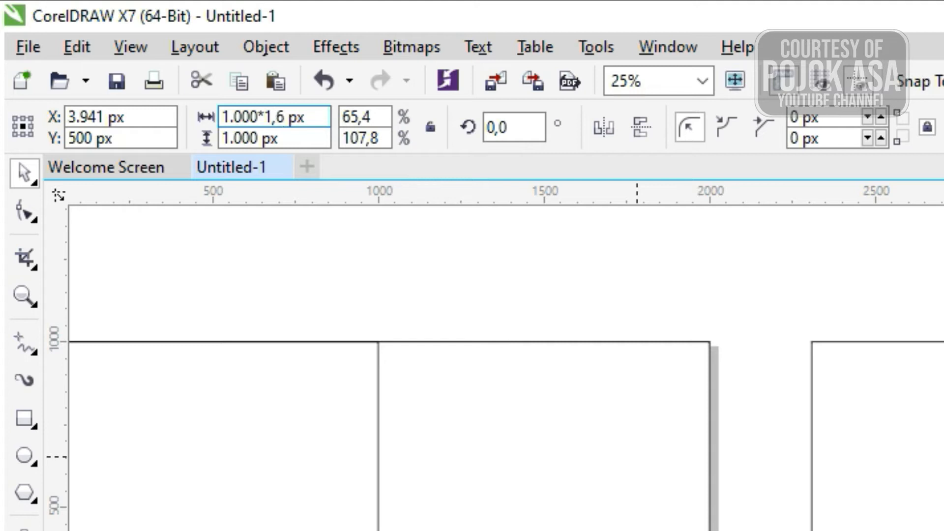
text(18)
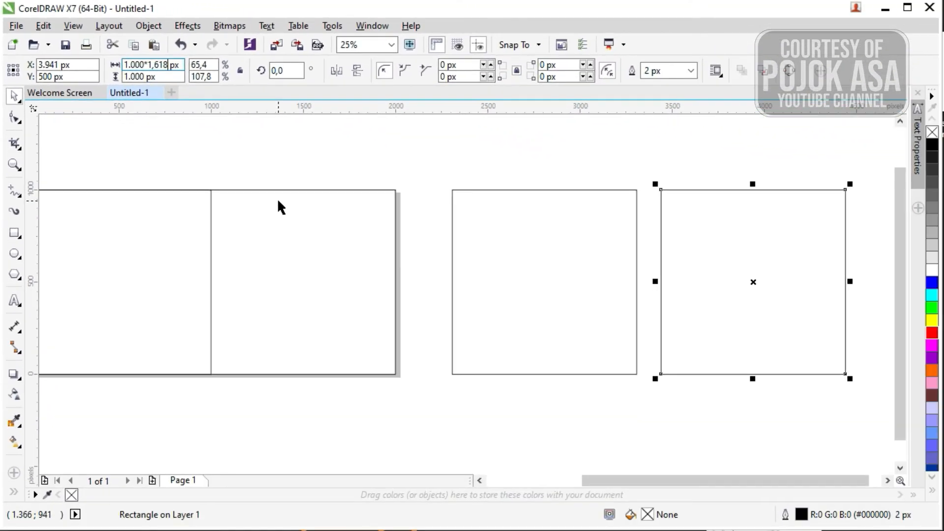
key(Return)
Align the left edge of the widened golden-ratio rectangle with the left edge of the neighbouring 1000 px square.
drag(615, 483, 664, 479)
click(584, 162)
click(615, 232)
shift+click(399, 230)
click(424, 156)
click(612, 267)
shift+click(385, 245)
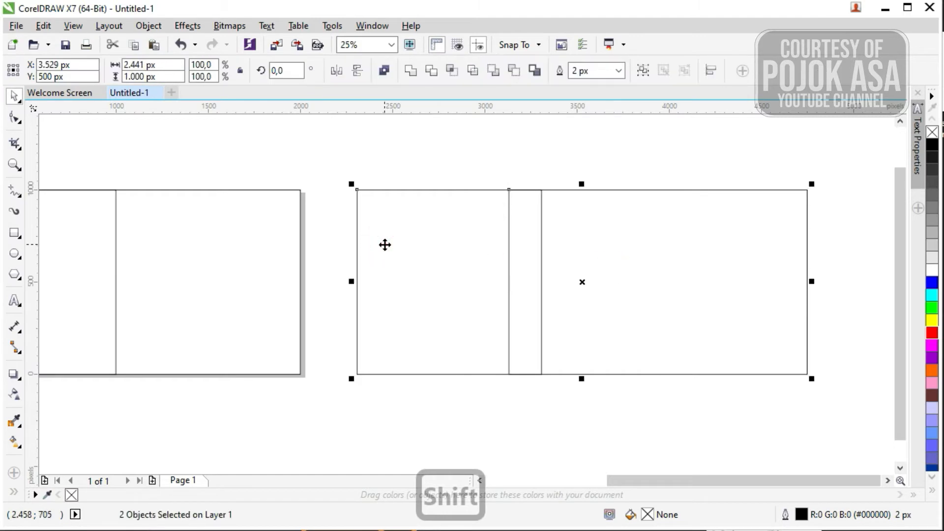
key(l)
click(492, 159)
click(538, 219)
click(563, 171)
drag(312, 164, 587, 429)
click(732, 346)
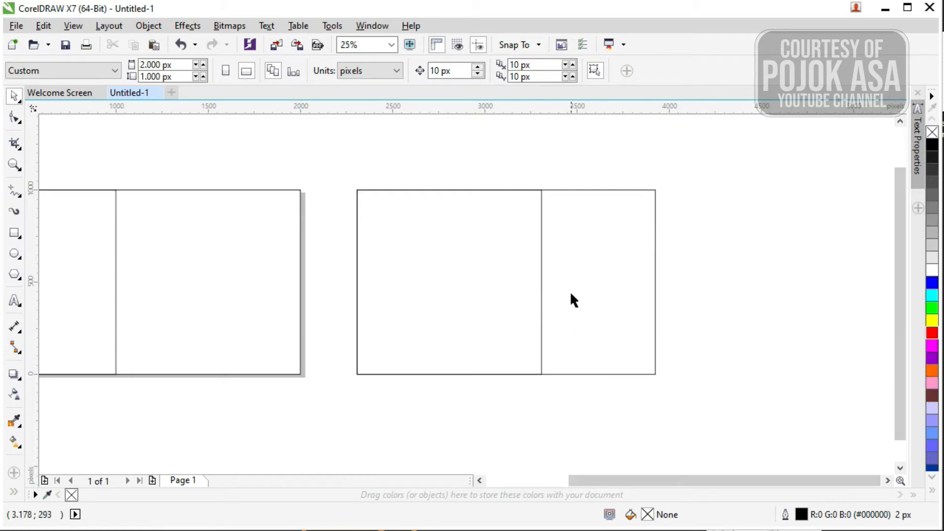
Draw a 1000 px square from the golden rectangle's upper-left corner, filling its full height, and give it a red outline.
click(14, 233)
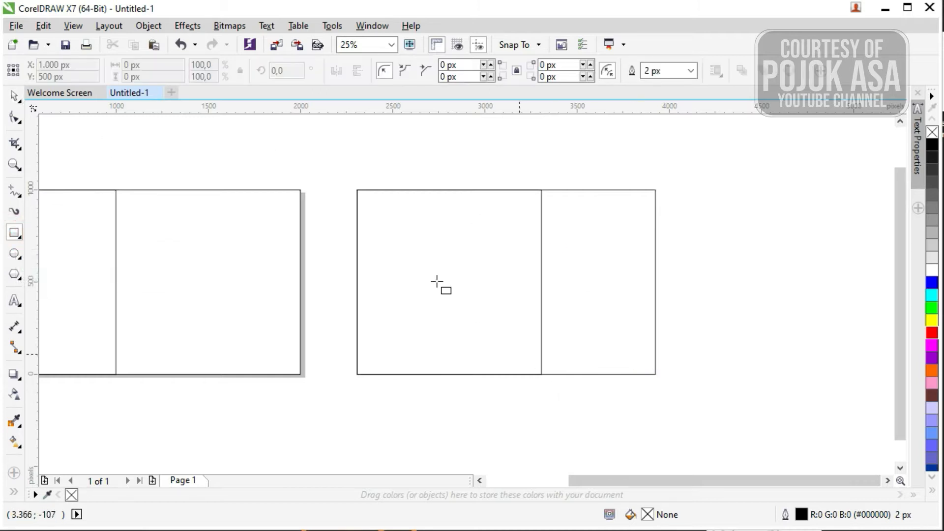
drag(357, 190, 531, 373)
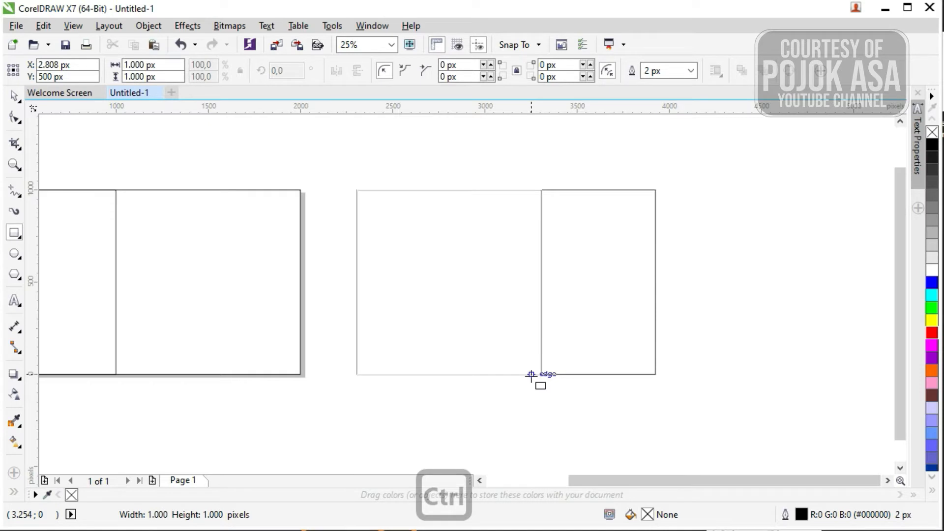
drag(531, 373, 531, 374)
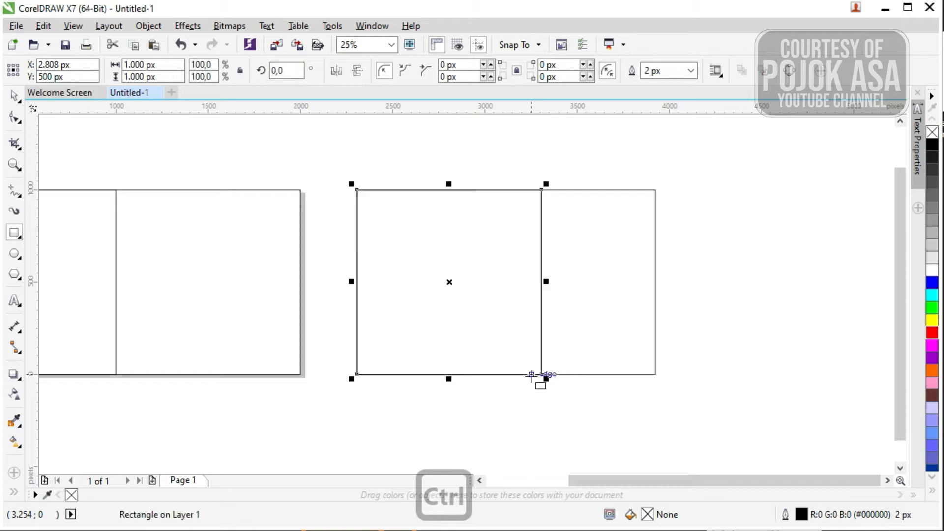
right_click(932, 334)
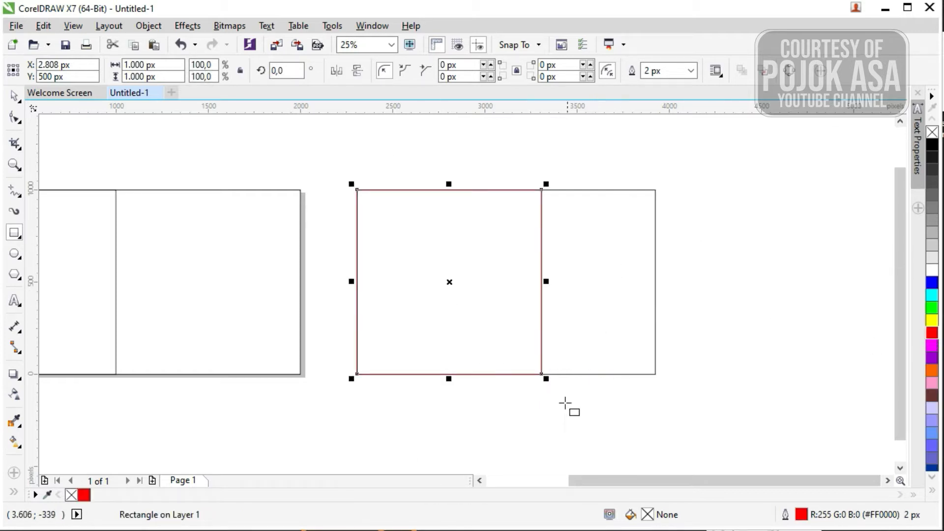
Draw a 618 px square in the lower part of the strip beside the red square and give it a blue outline.
drag(541, 374, 654, 320)
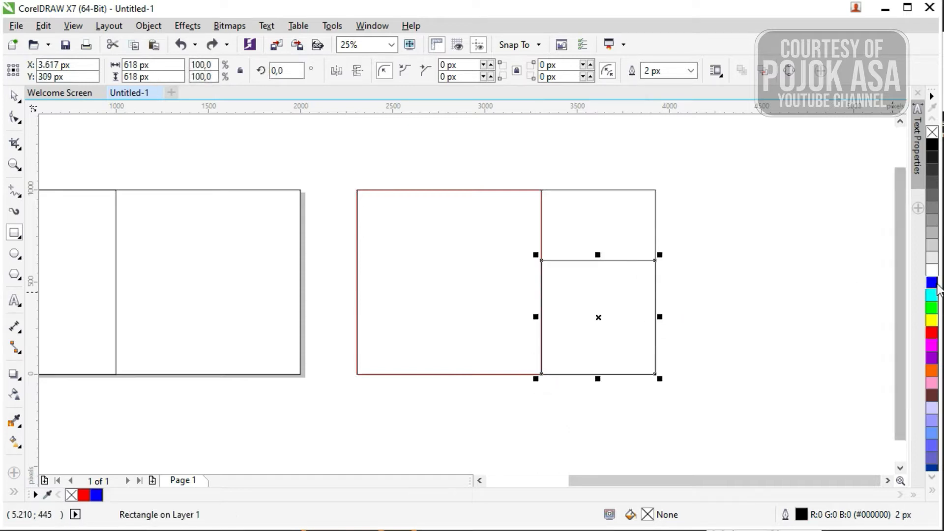
right_click(931, 284)
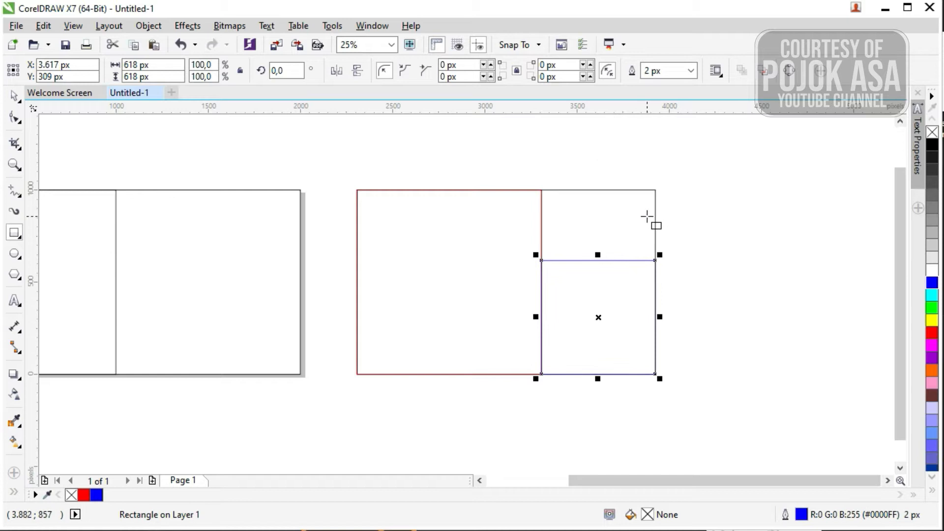
Draw a 382 px square above the blue square in the rectangle's upper-right corner and give it a purple outline.
scroll(666, 210, up, 1)
scroll(621, 205, up, 1)
scroll(617, 206, down, 1)
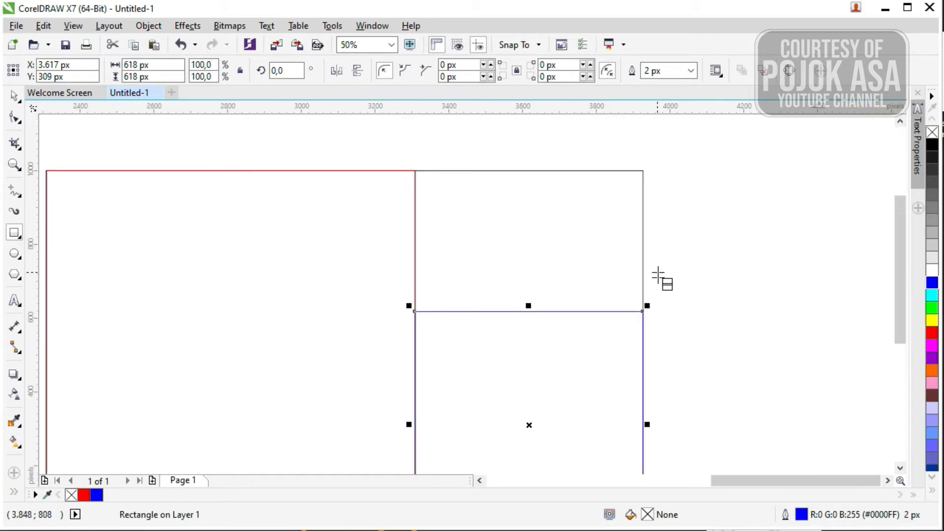
drag(643, 168, 510, 312)
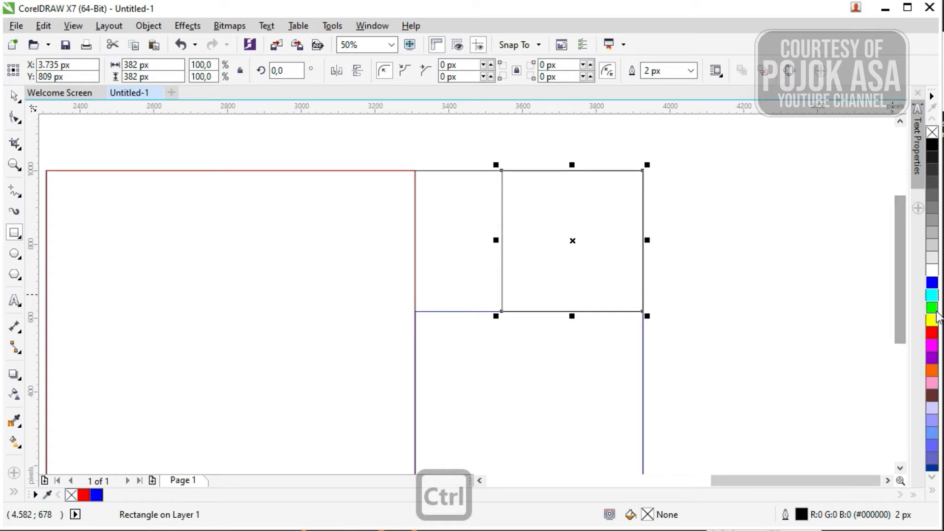
click(933, 358)
key(ctrl+z)
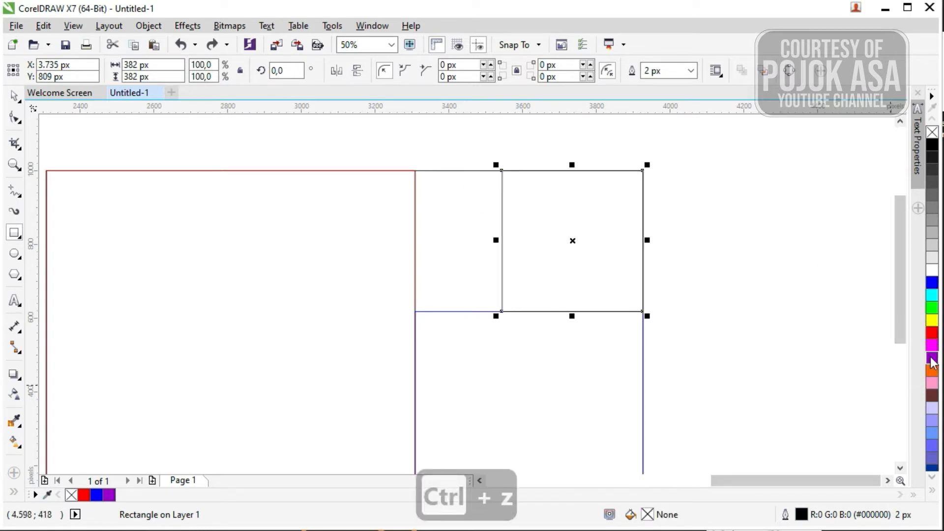
right_click(933, 358)
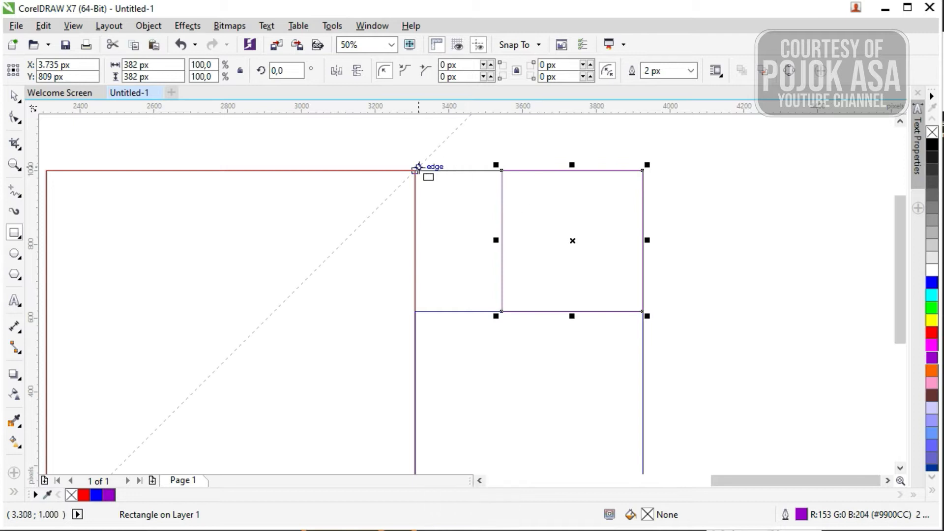
Draw a 236 px square in the upper part of the gap between the red and purple squares, with an orange outline.
drag(418, 167, 502, 257)
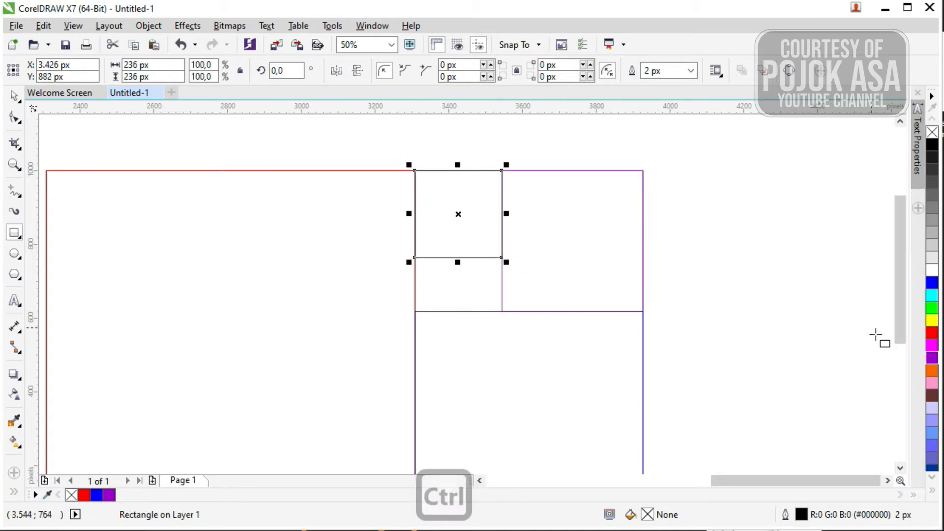
right_click(933, 396)
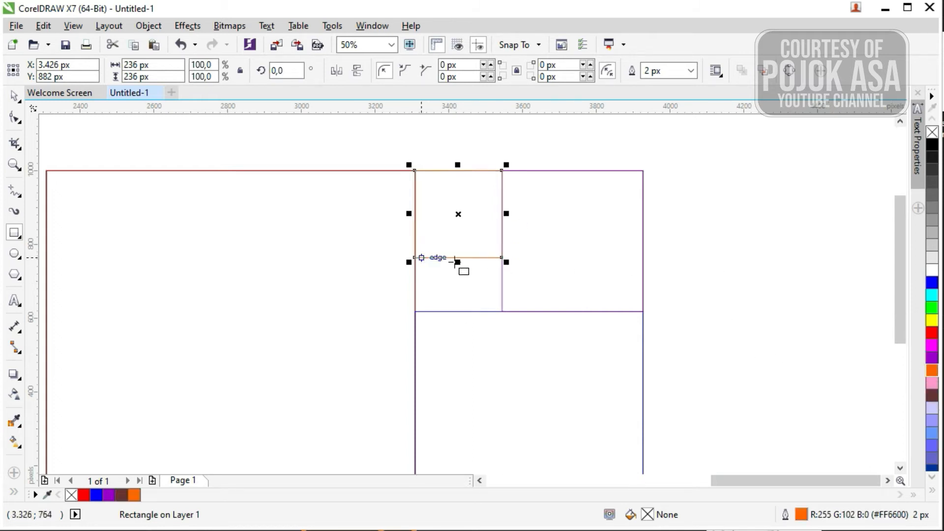
Draw a 146 px square directly below the 236 px square, against the red square's edge, and give it a light-blue outline.
drag(415, 257, 458, 312)
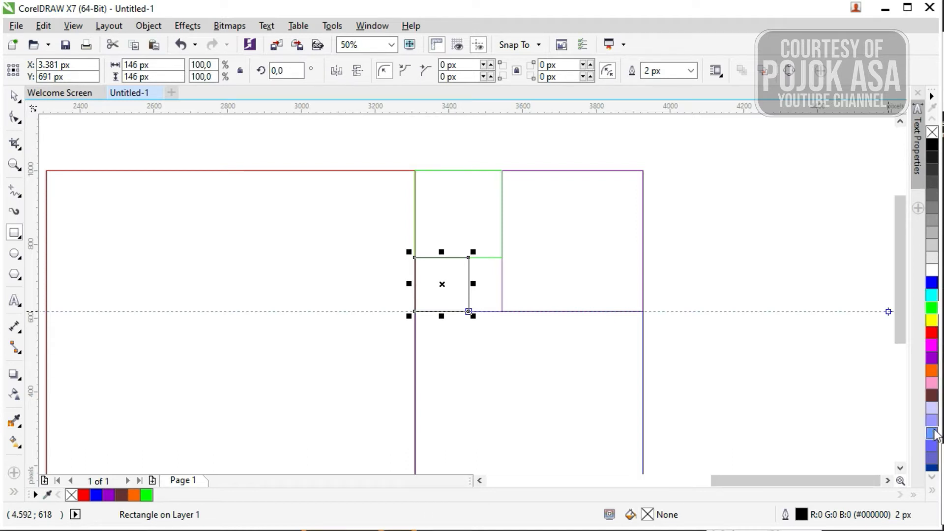
right_click(932, 433)
click(16, 94)
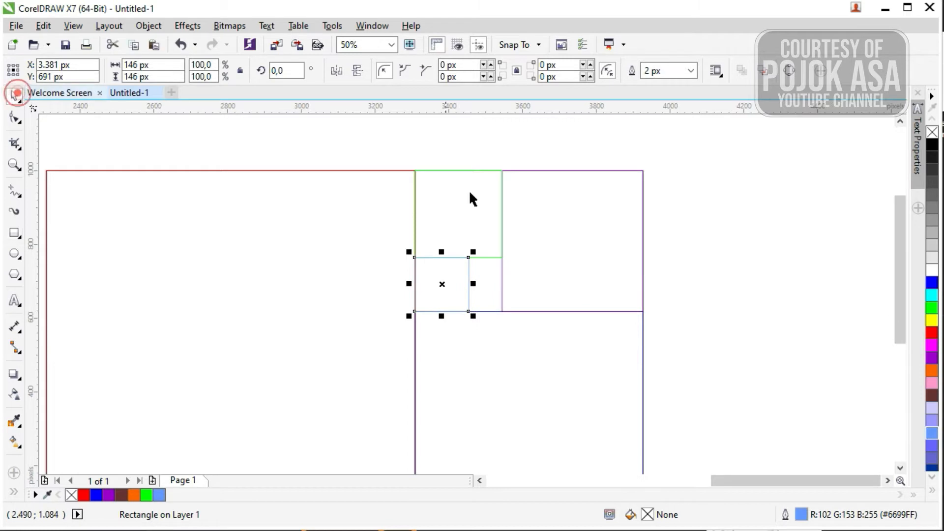
scroll(532, 258, down, 1)
click(716, 400)
key(F4)
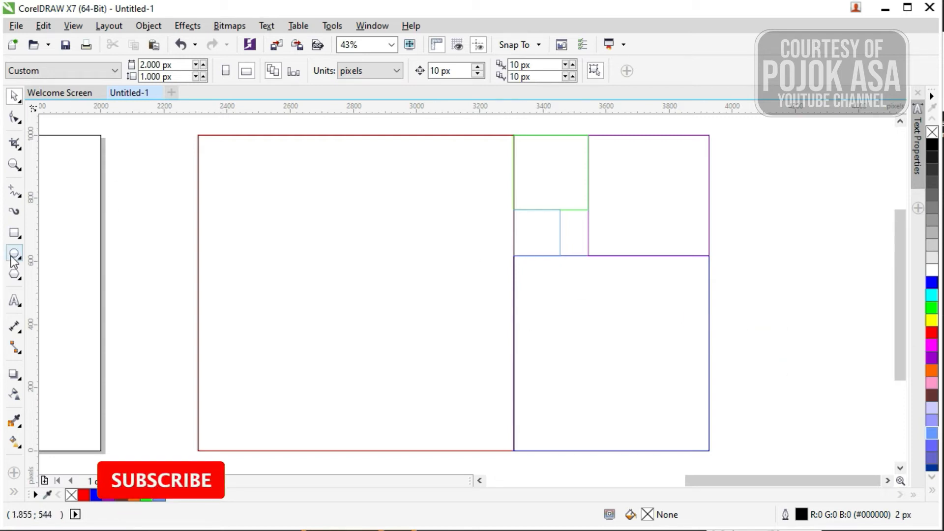
key(Tab)
click(135, 193)
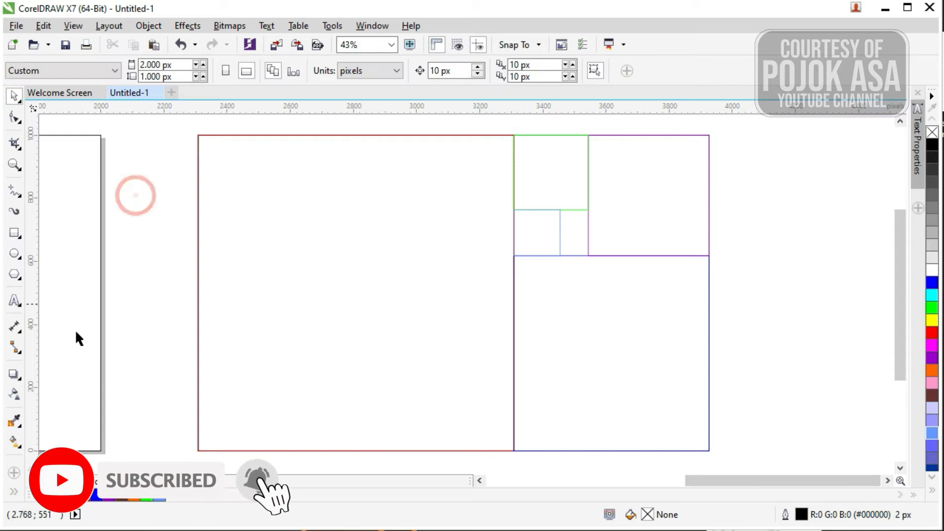
Draw a 1000 px circle that exactly fills the red square.
click(14, 254)
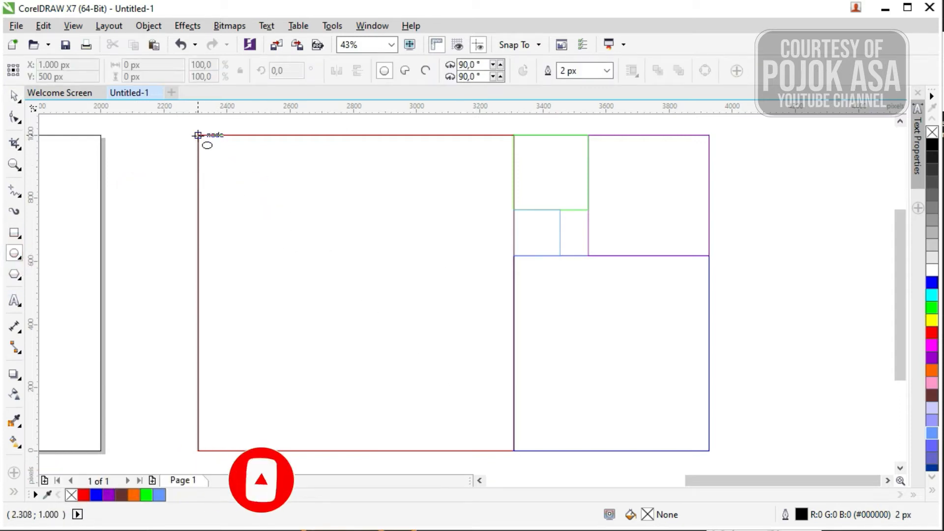
drag(198, 135, 198, 134)
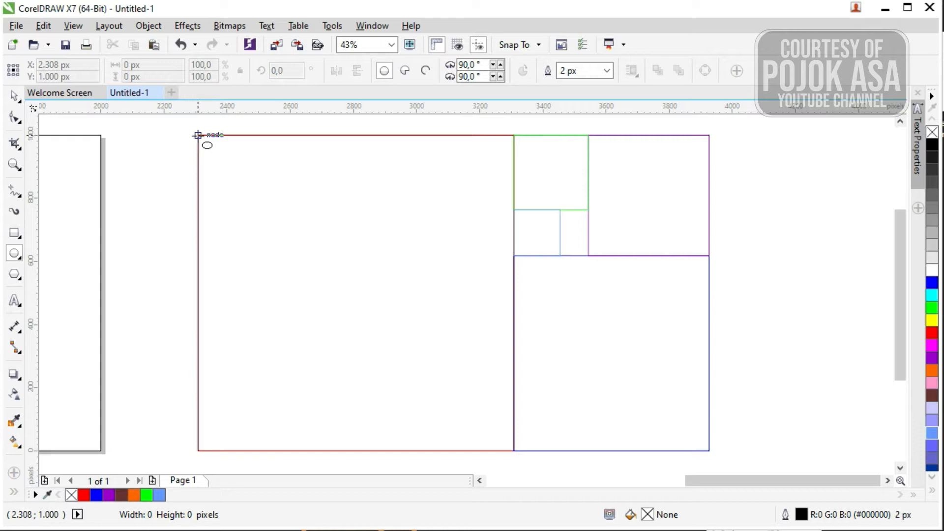
key(shift)
key(ctrl)
drag(197, 135, 485, 451)
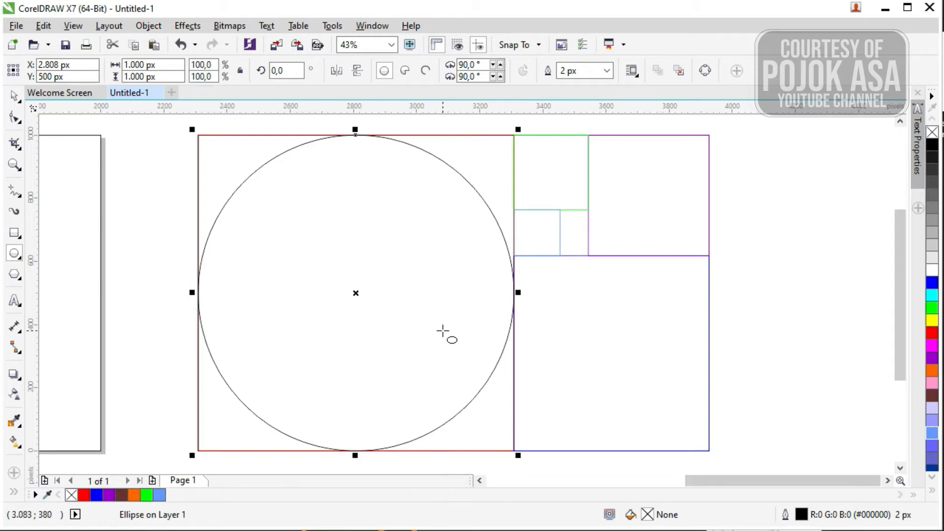
Draw 618, 382, 236 and 146 px circles filling the blue, purple, green and light-blue squares respectively.
drag(514, 449, 697, 257)
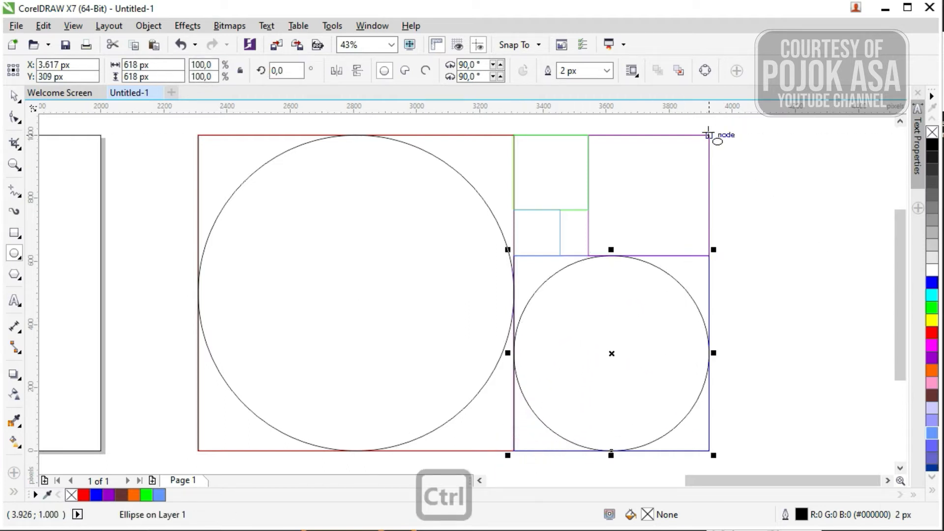
drag(708, 134, 612, 255)
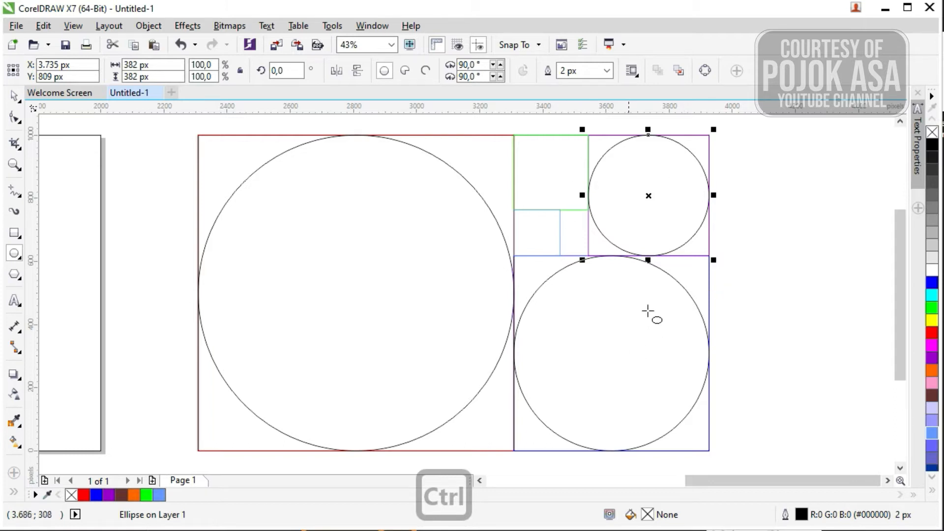
drag(513, 135, 582, 208)
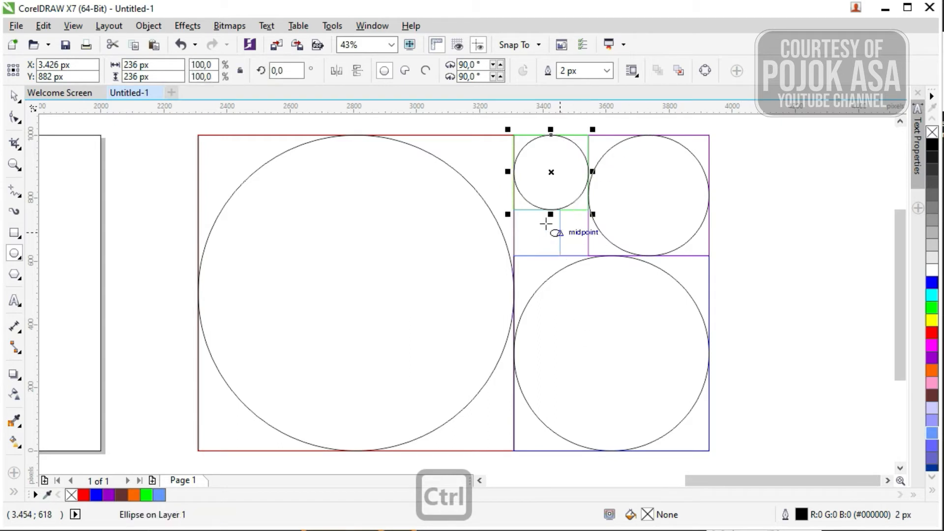
drag(513, 210, 560, 255)
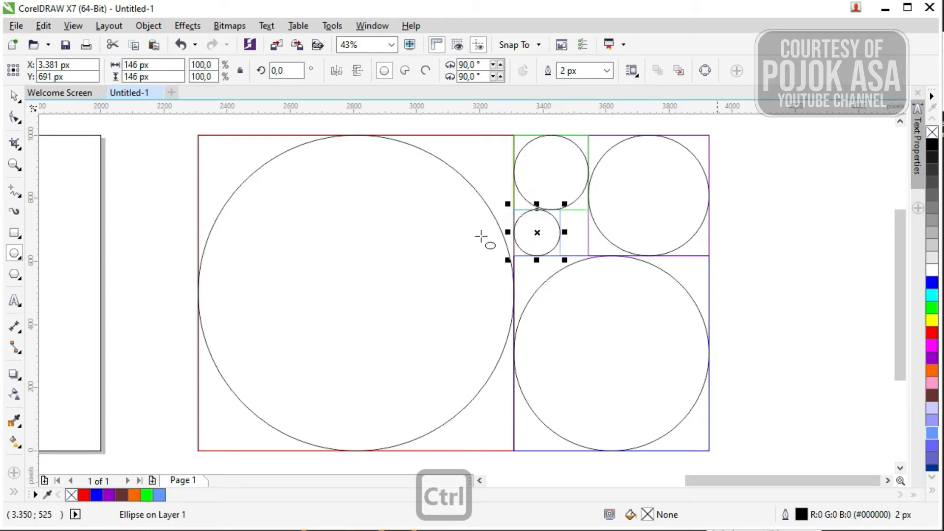
click(15, 95)
click(791, 298)
Give the 1000 px circle a red outline 5 px wide.
click(471, 172)
click(461, 178)
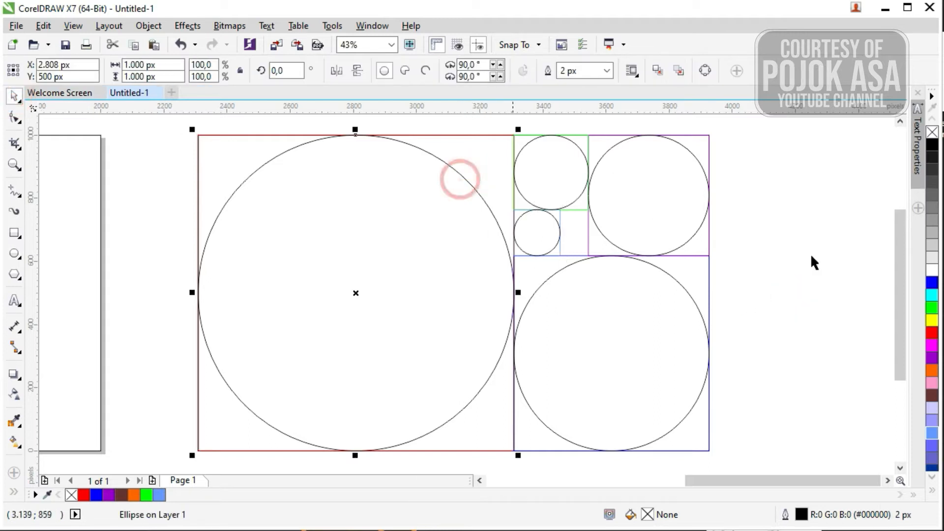
right_click(932, 334)
click(607, 70)
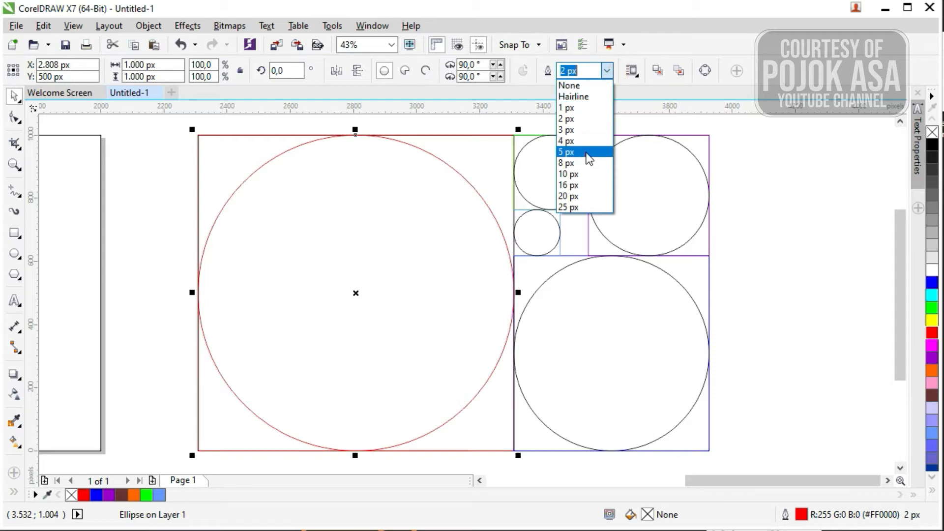
click(585, 153)
Give the 618 px circle a blue outline 5 px wide.
click(666, 297)
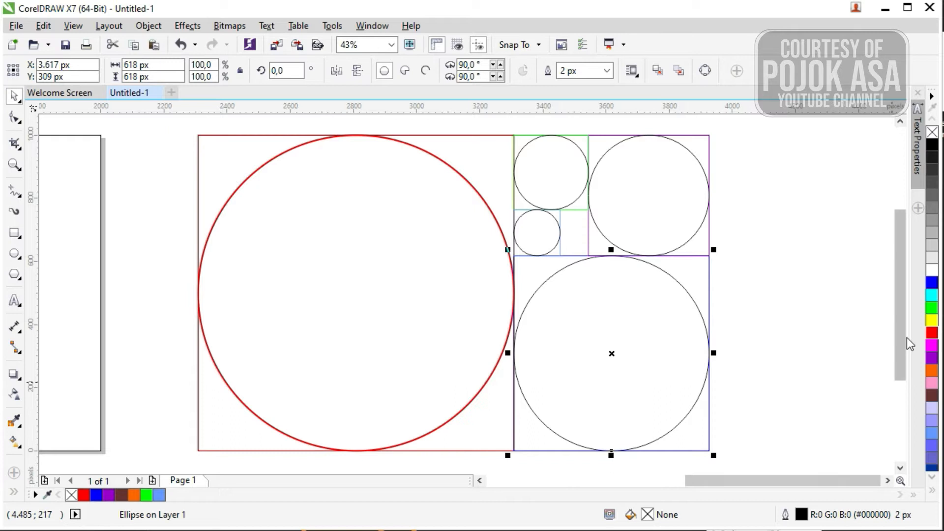
right_click(932, 282)
click(607, 70)
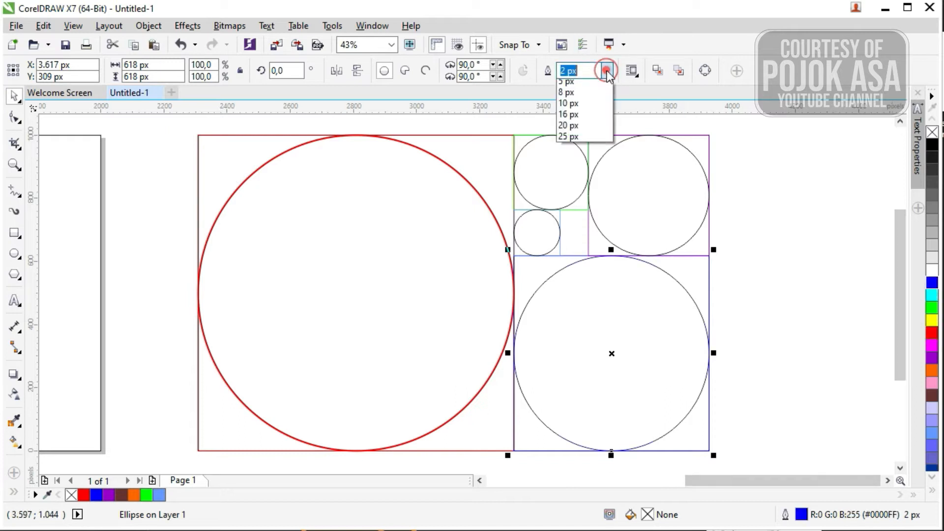
click(586, 152)
Give the 382 px circle a purple outline 5 px wide.
click(689, 148)
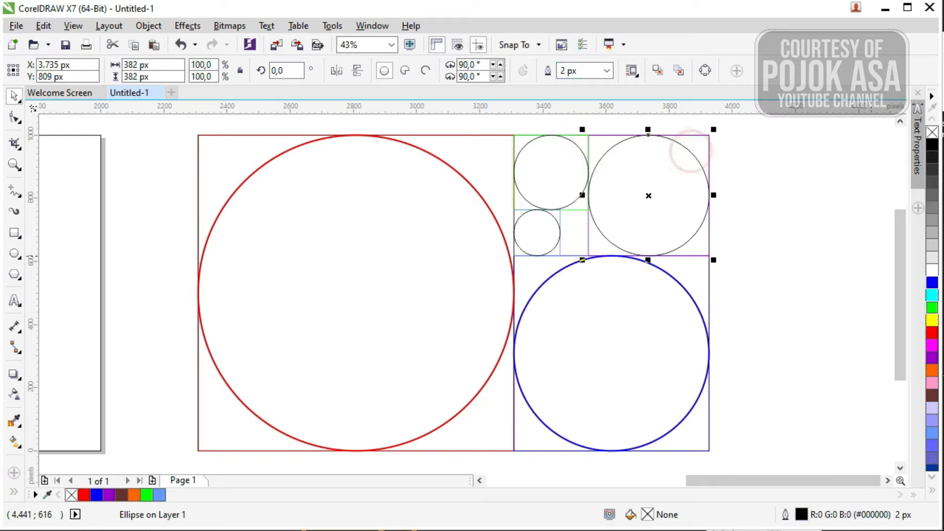
right_click(932, 357)
click(606, 70)
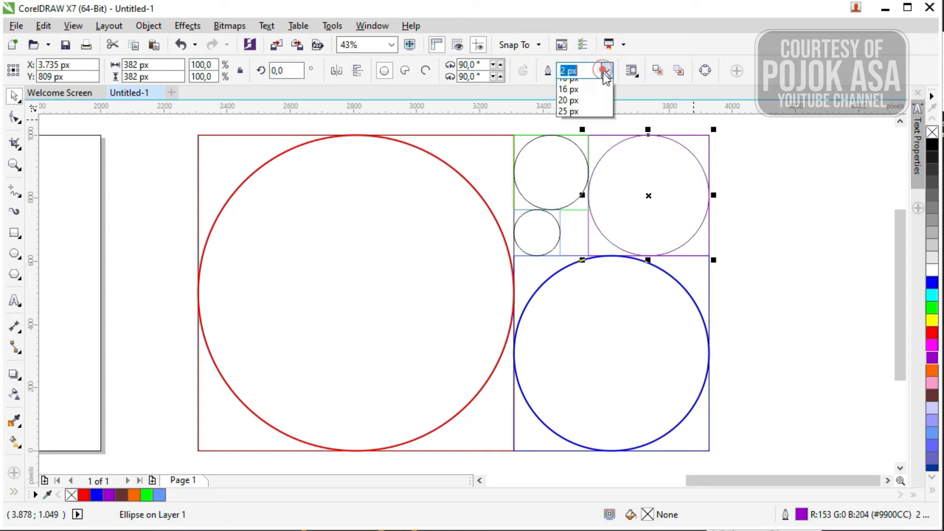
click(579, 150)
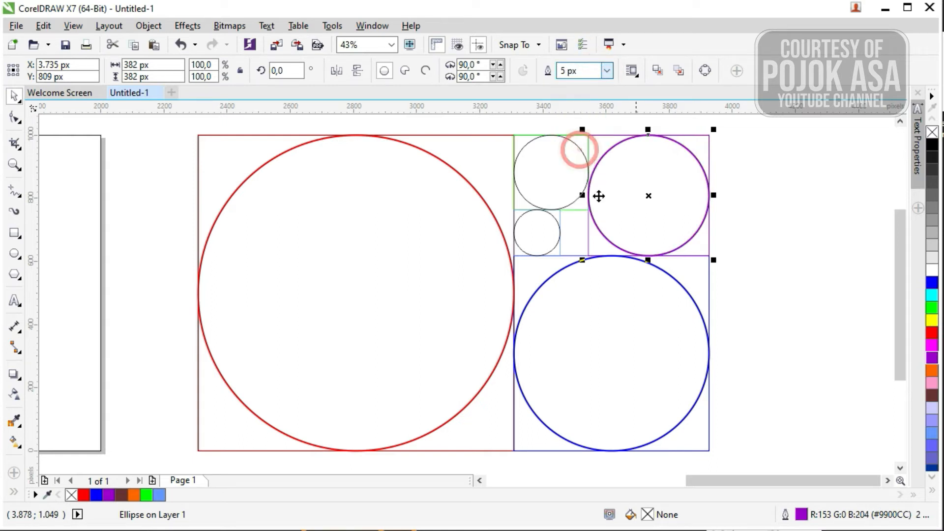
Give the 236 px circle a green outline 5 px wide.
click(567, 139)
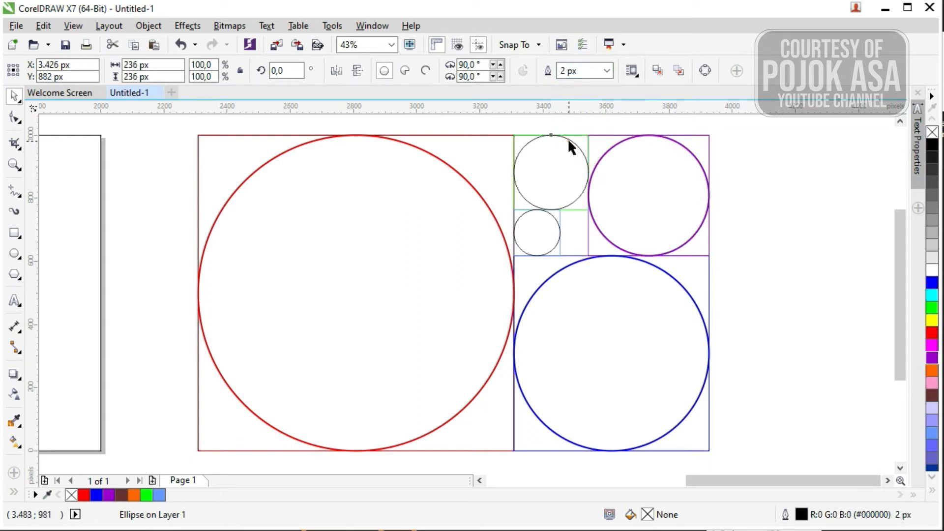
right_click(933, 309)
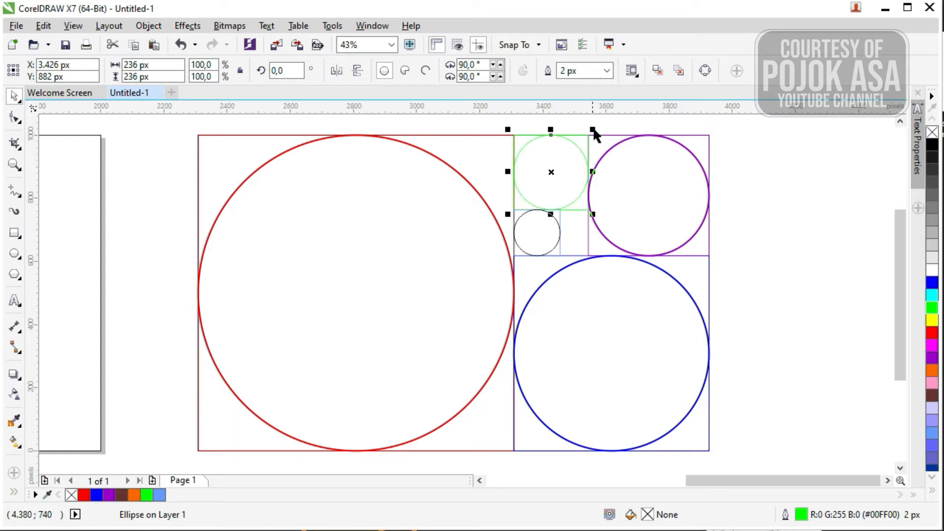
click(610, 71)
click(590, 152)
Give the smallest circle, in the 146 px square, a light-blue outline 5 px wide.
click(552, 219)
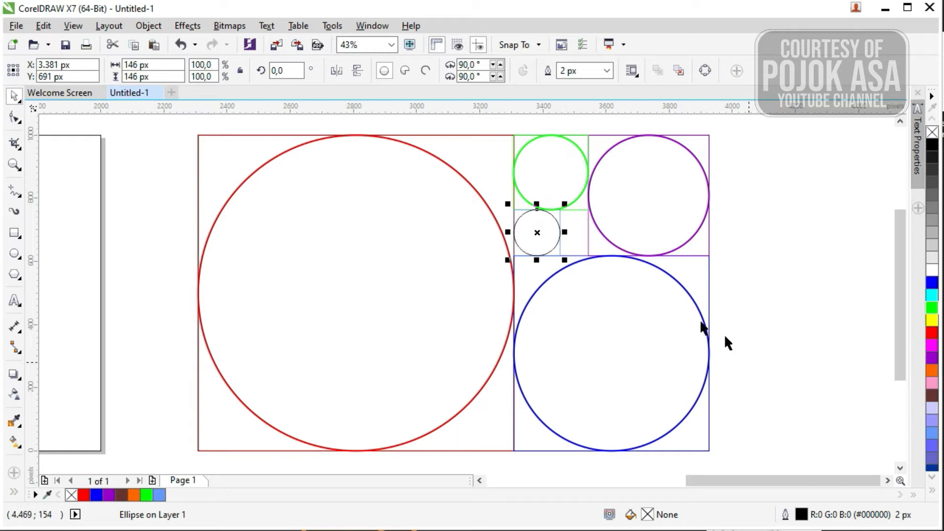
click(607, 70)
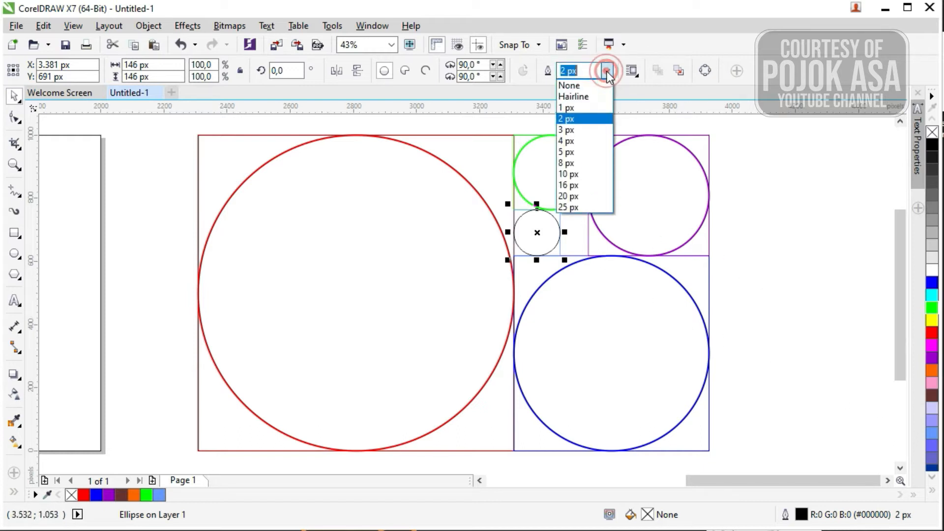
click(567, 152)
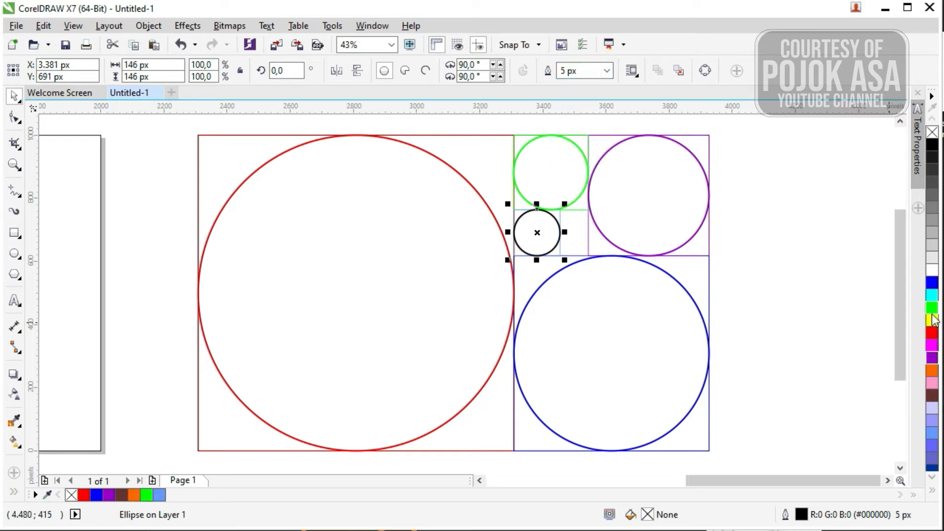
right_click(934, 437)
click(791, 347)
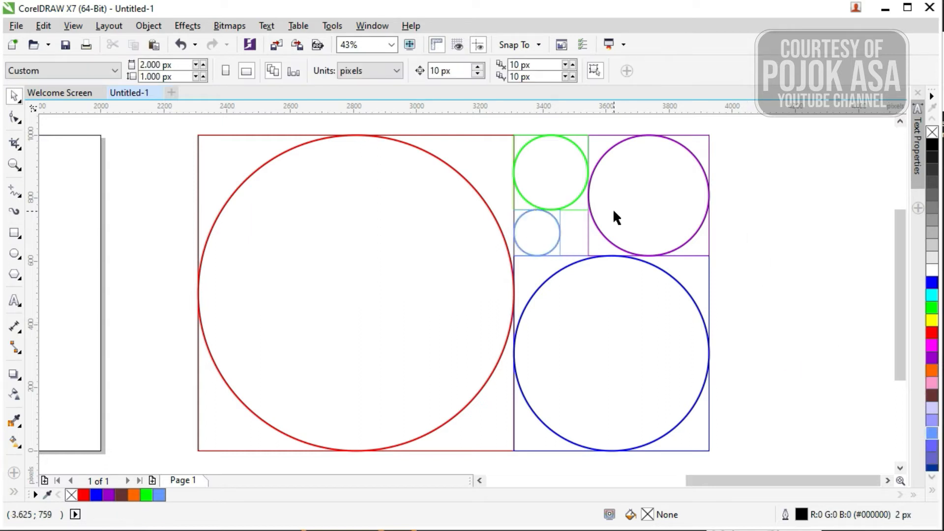
scroll(566, 295, down, 2)
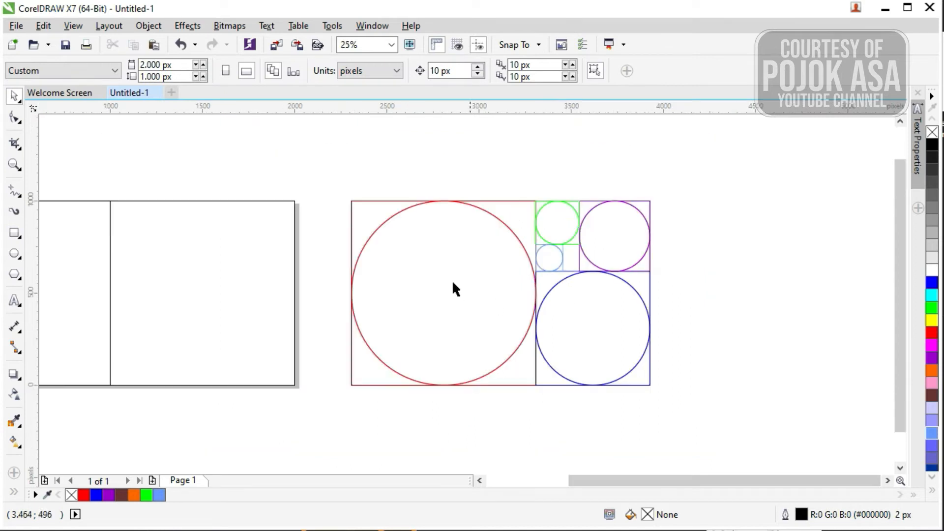
click(460, 288)
click(716, 291)
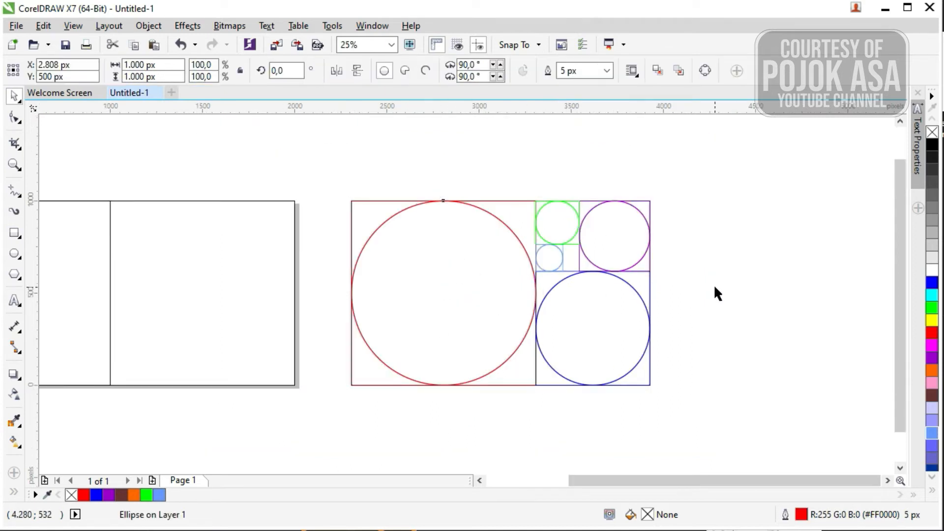
click(600, 207)
click(695, 259)
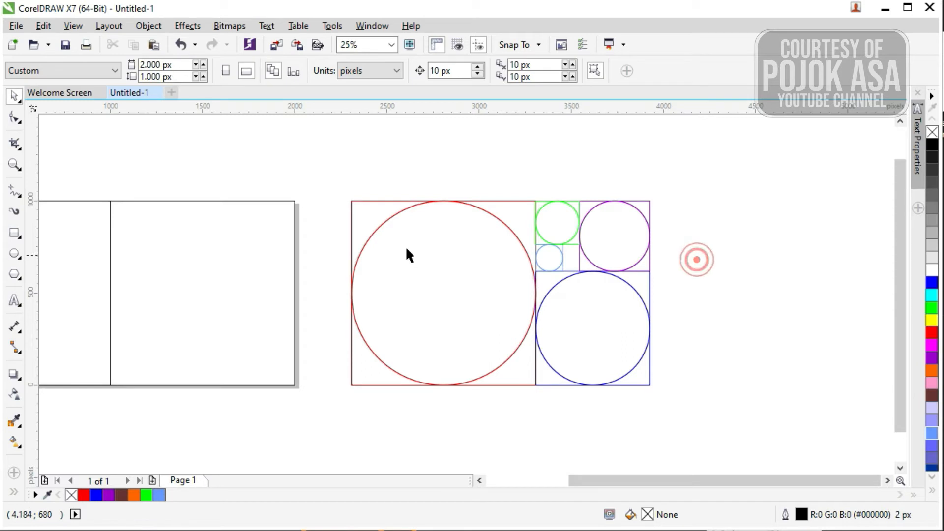
click(398, 214)
click(384, 167)
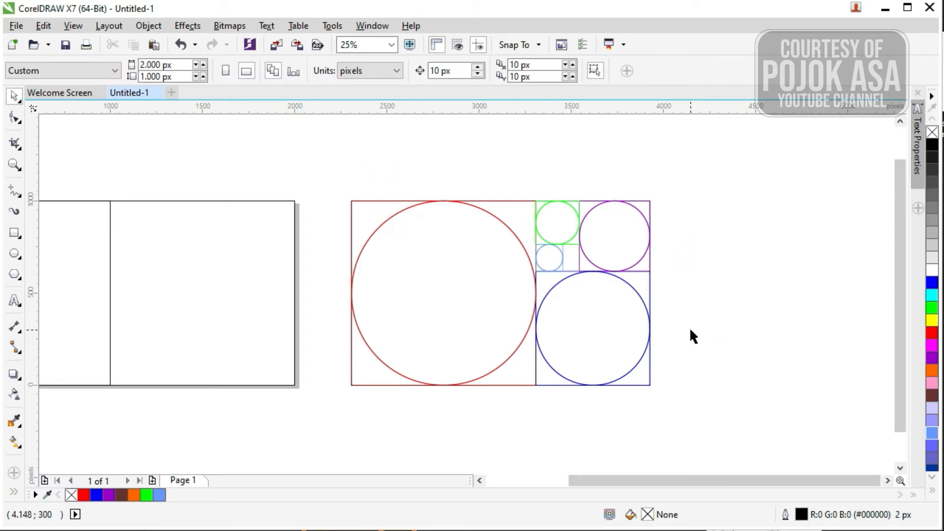
Bring the twitter_logo_640 image from File Explorer into the CorelDRAW document and place it over the left half of the page.
key(F4)
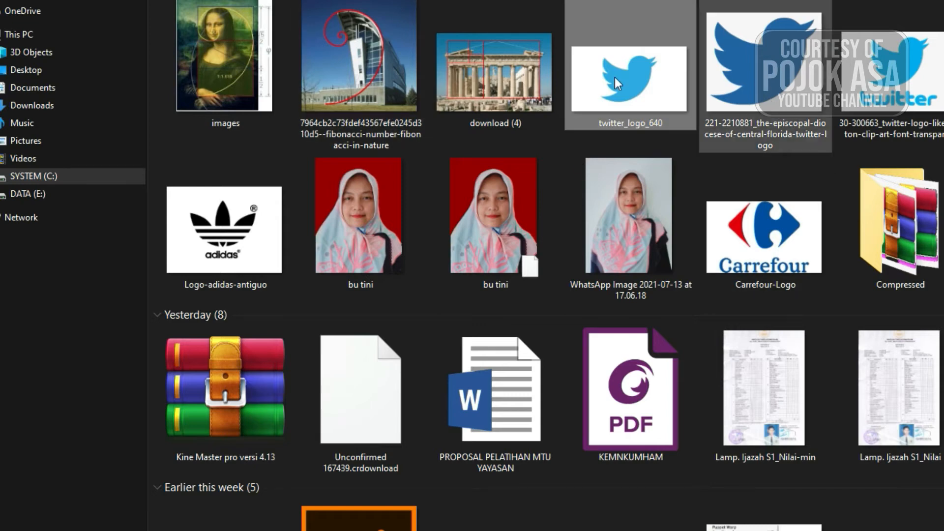
drag(619, 84, 191, 256)
key(alt+Tab)
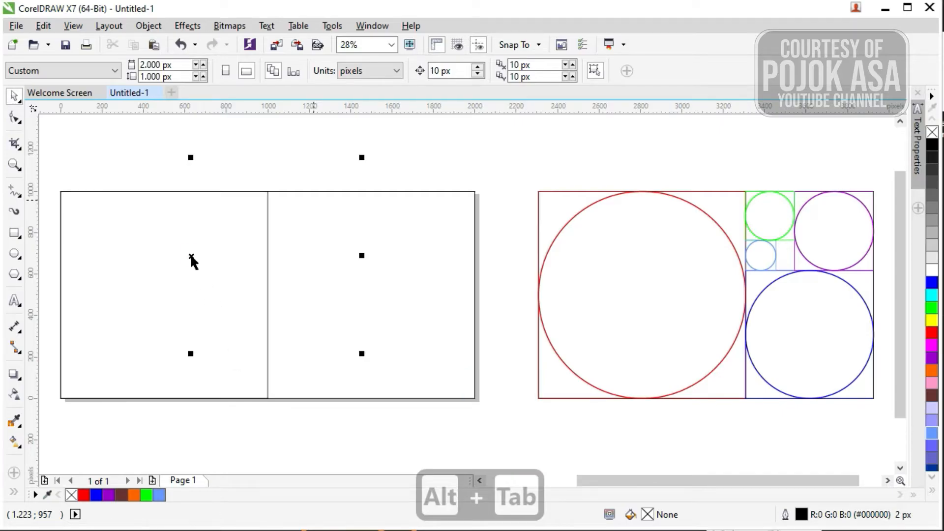
drag(229, 231, 246, 269)
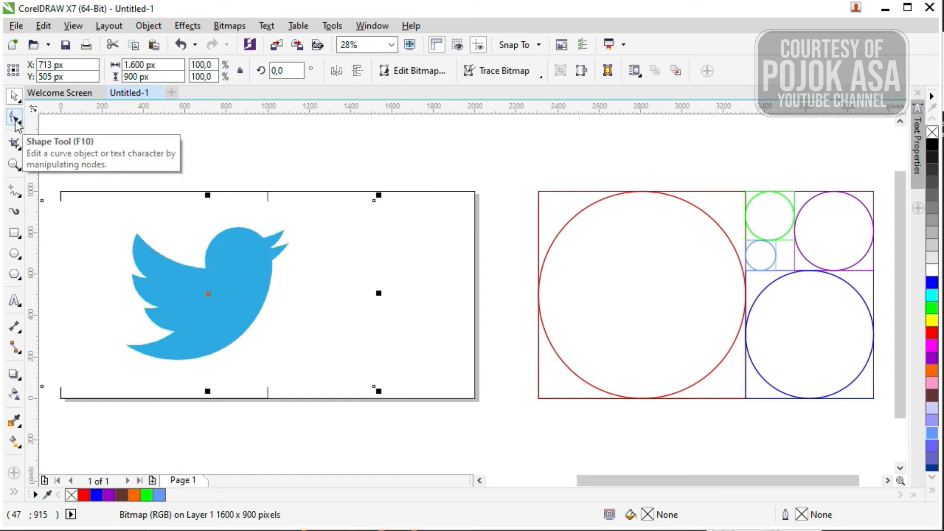
Crop the white margins of the bird bitmap by moving its four corner nodes inward, to about 880 by 768 px.
click(16, 120)
drag(374, 200, 294, 211)
drag(373, 386, 288, 369)
drag(42, 387, 139, 366)
drag(57, 199, 129, 218)
click(13, 97)
click(228, 137)
Move the cropped bird logo so that it sits centrally inside the left half of the page.
drag(234, 284, 191, 287)
click(292, 153)
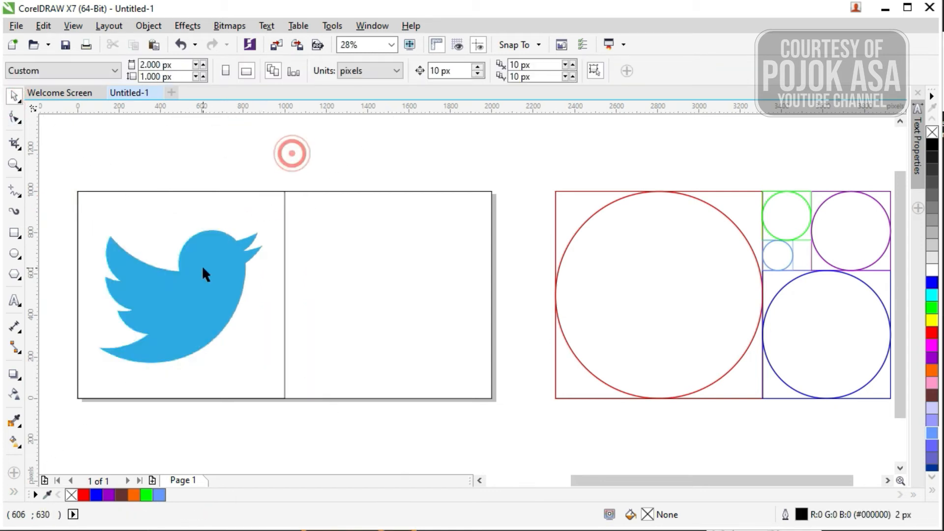
click(202, 267)
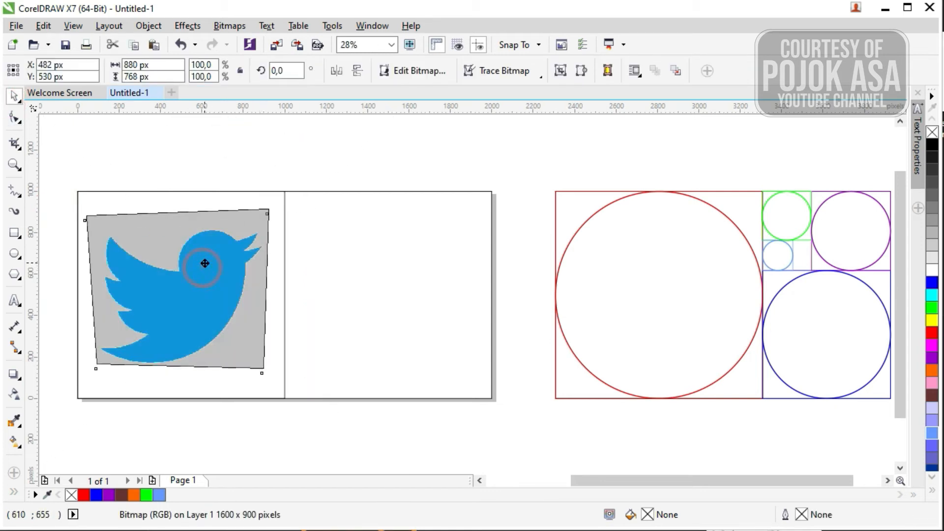
click(254, 169)
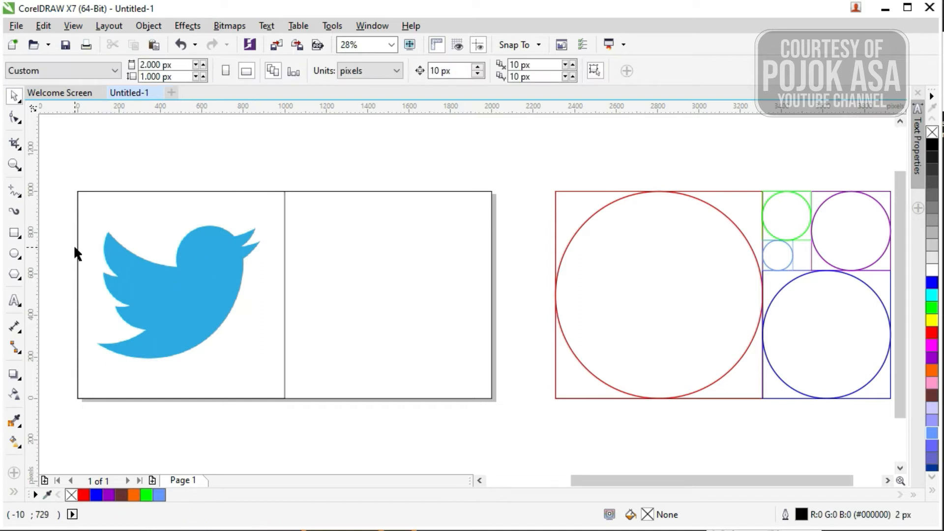
Zoom in on the bird logo so that its whole outline fills the view.
scroll(72, 244, up, 5)
scroll(72, 244, down, 6)
key(F2)
drag(110, 209, 359, 386)
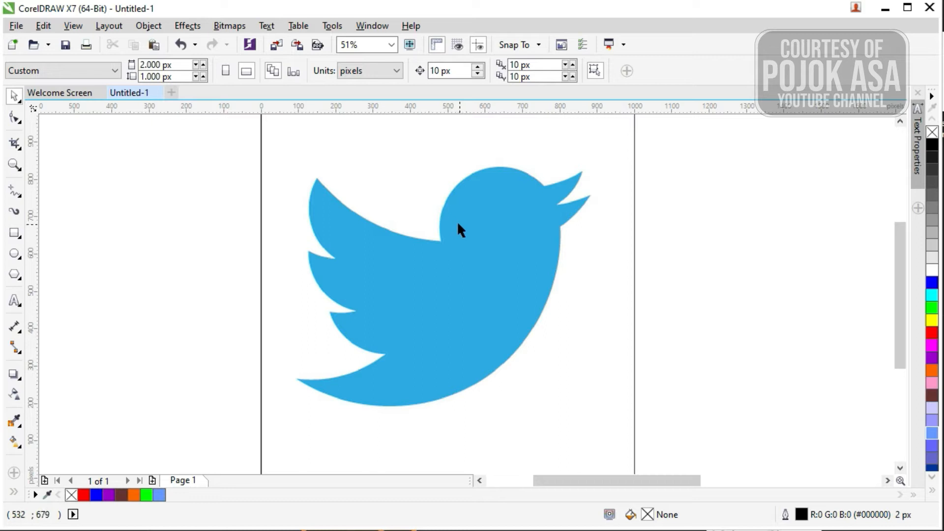
Duplicate the cropped bird logo into the right half of the page, centred at about X 1498 px, Y 526 px.
key(Delete)
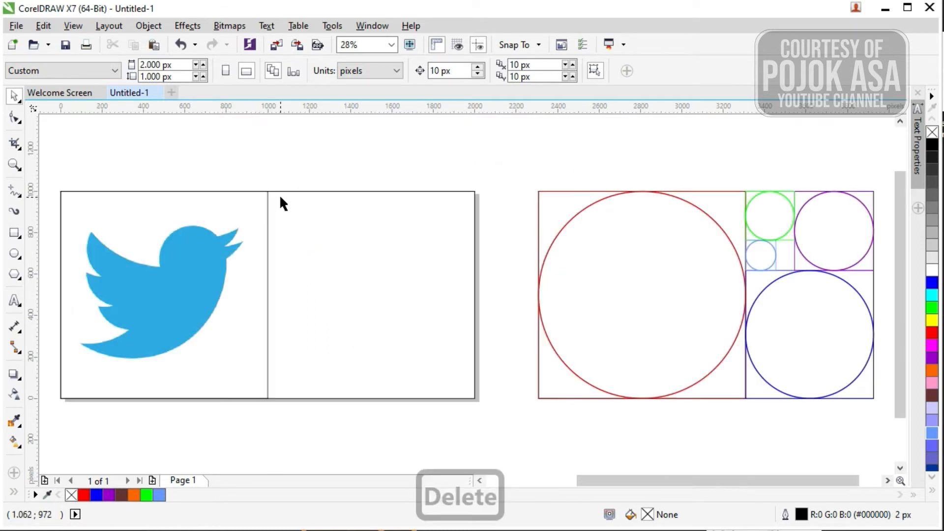
click(147, 292)
drag(165, 291, 385, 309)
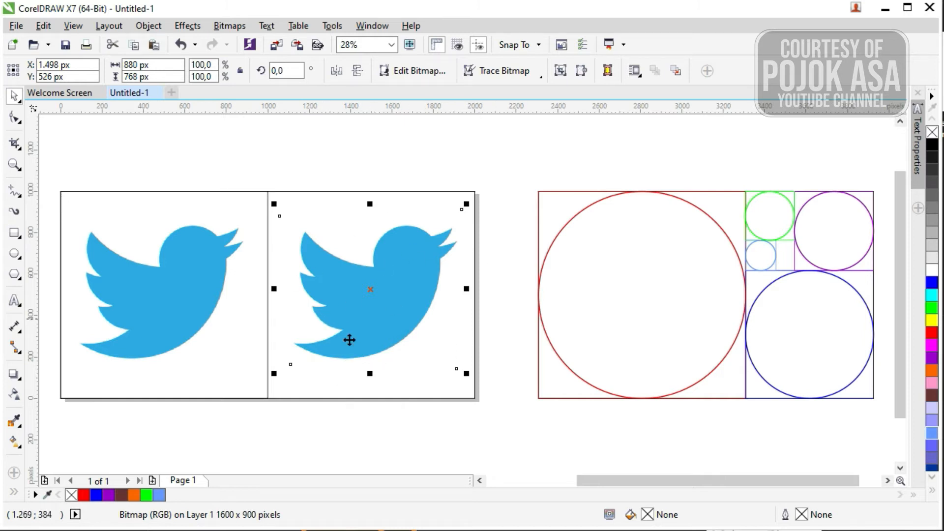
Apply a uniform transparency of 56 to the bird copy in the right half of the page.
click(14, 395)
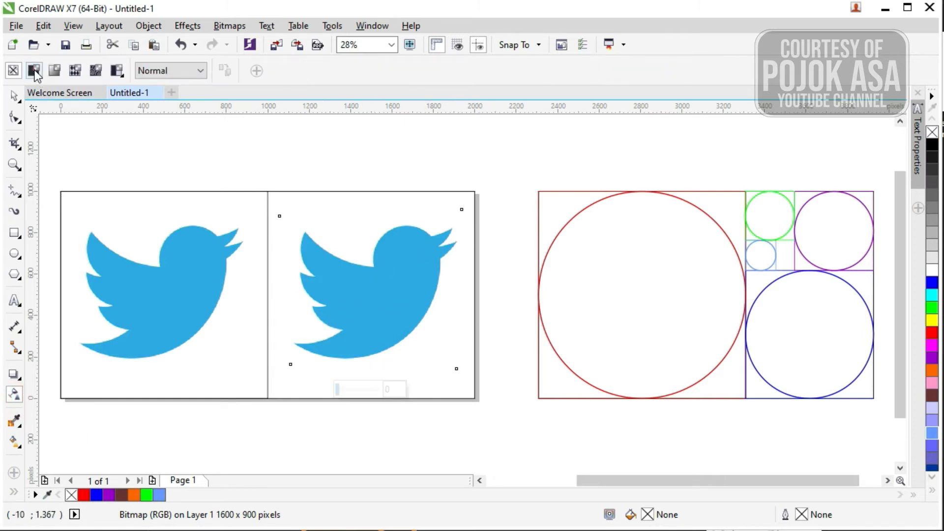
click(33, 70)
drag(361, 391, 364, 393)
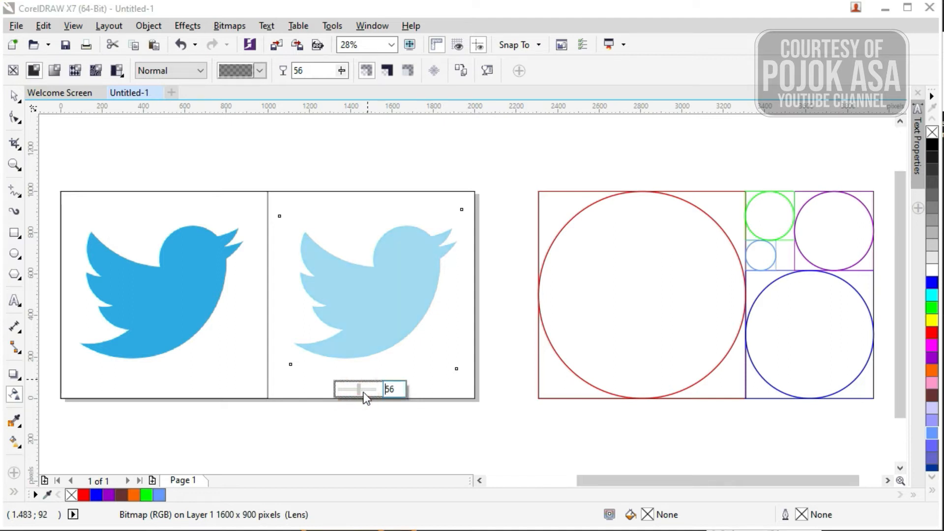
click(14, 97)
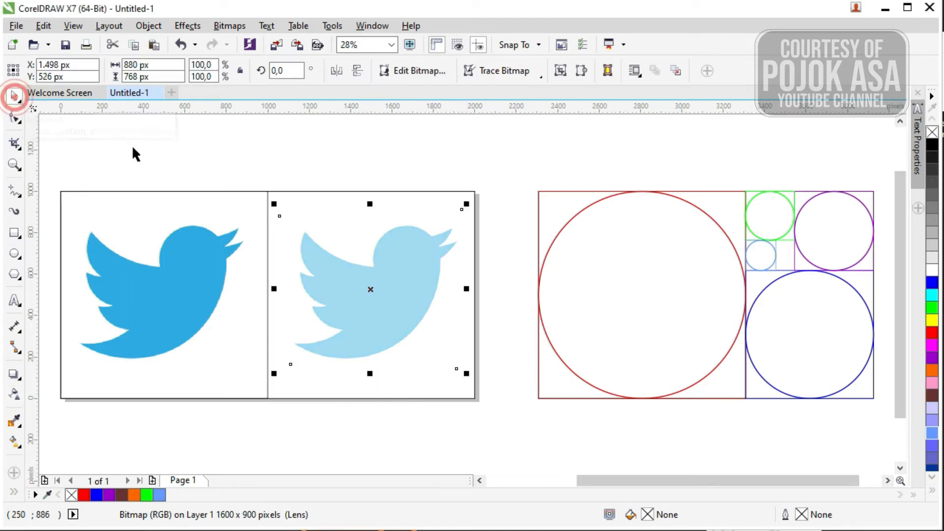
click(356, 137)
Lock the faded bird copy so that it stays fixed as a tracing guide.
click(375, 281)
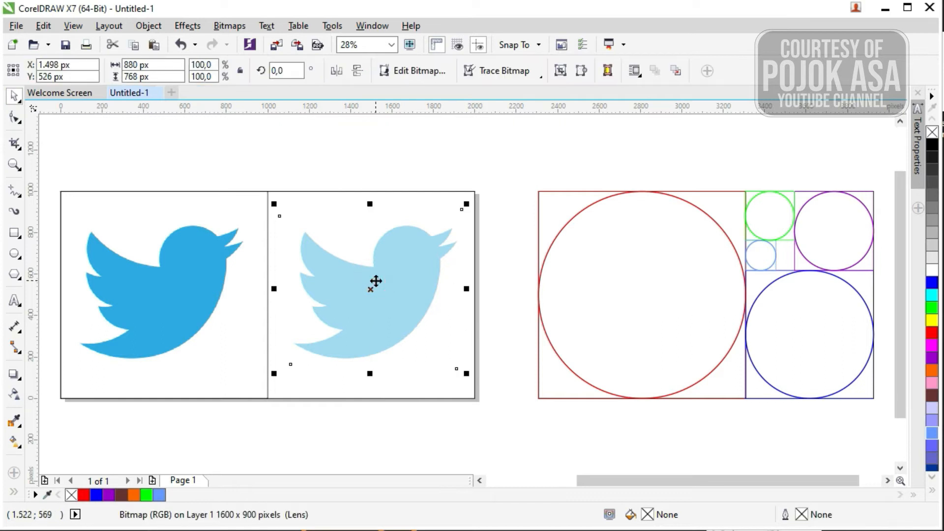
right_click(376, 281)
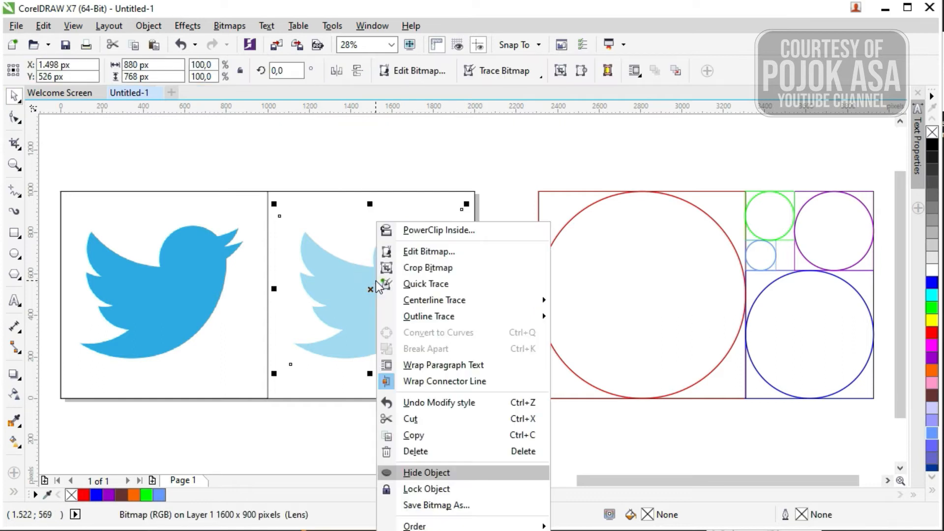
click(425, 493)
click(470, 167)
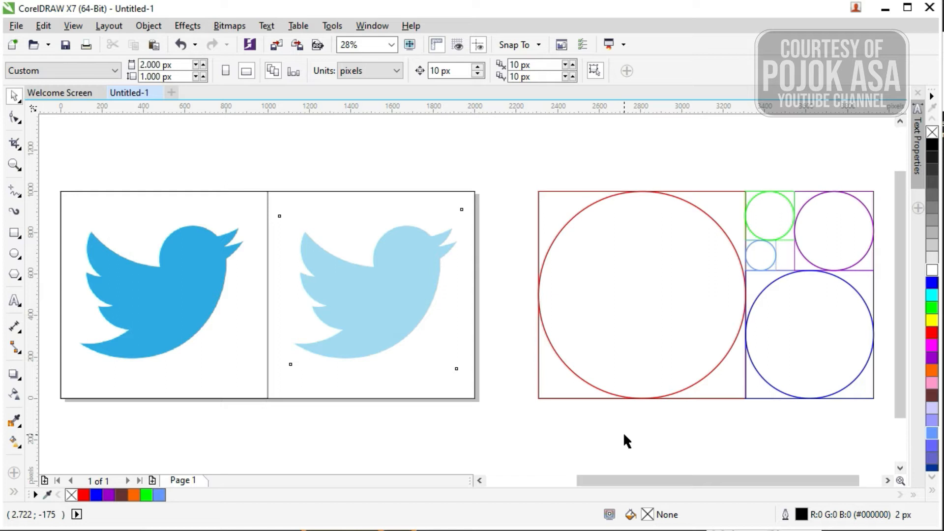
Scale the whole set of golden-ratio squares and circles down proportionally to about 1082 by 668 px.
drag(620, 477, 633, 482)
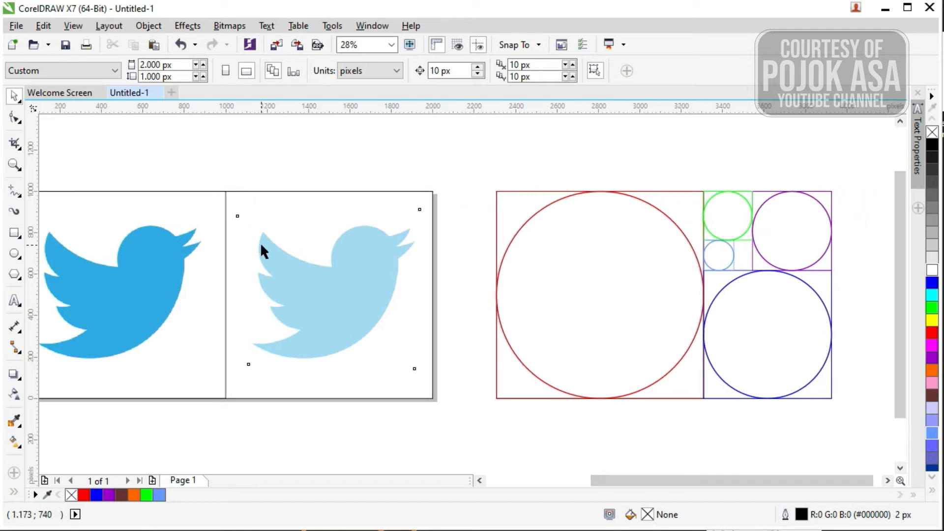
scroll(261, 243, up, 3)
scroll(337, 274, down, 2)
key(F2)
drag(262, 197, 593, 434)
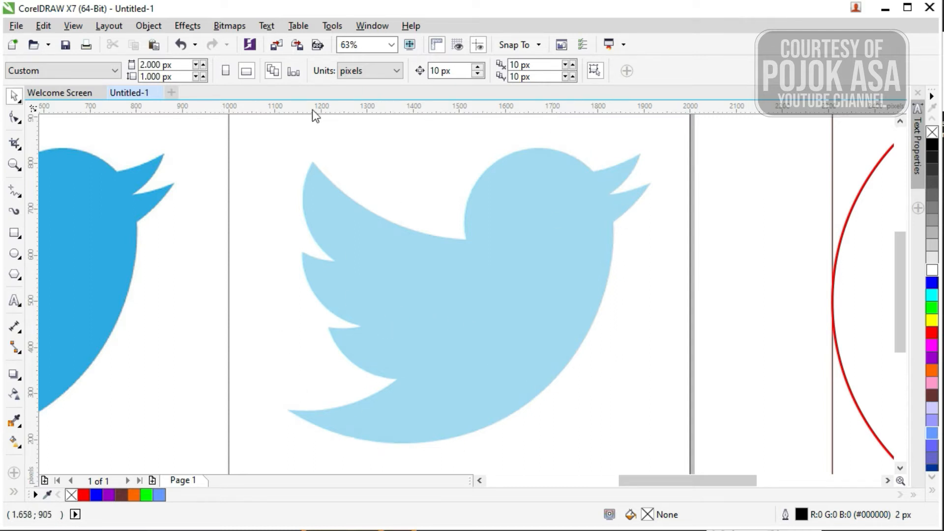
scroll(326, 309, down, 3)
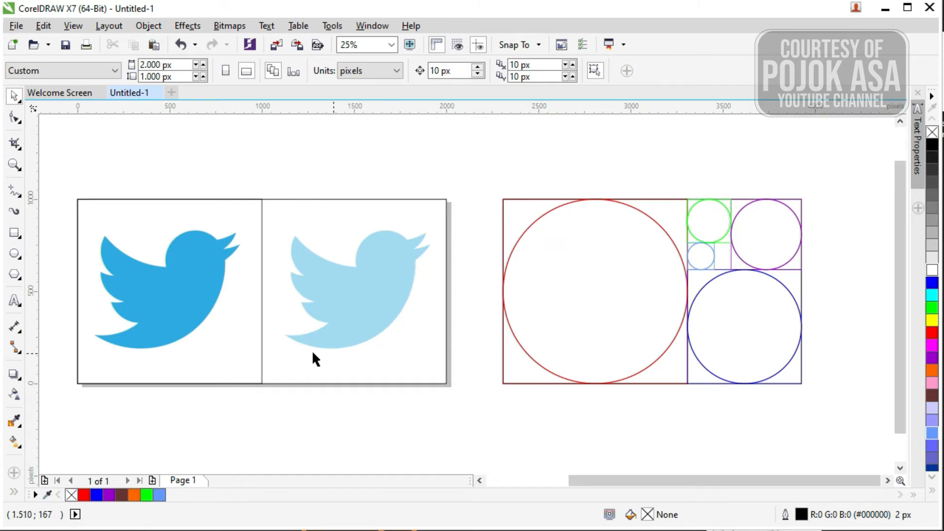
drag(482, 169, 705, 330)
click(664, 362)
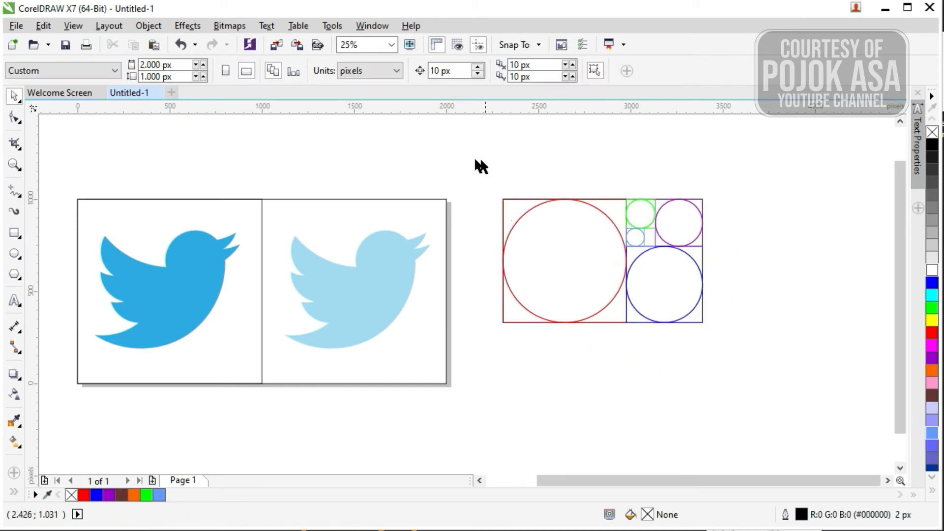
Group all twelve golden-ratio squares and circles into one object.
drag(475, 159, 713, 335)
right_click(620, 250)
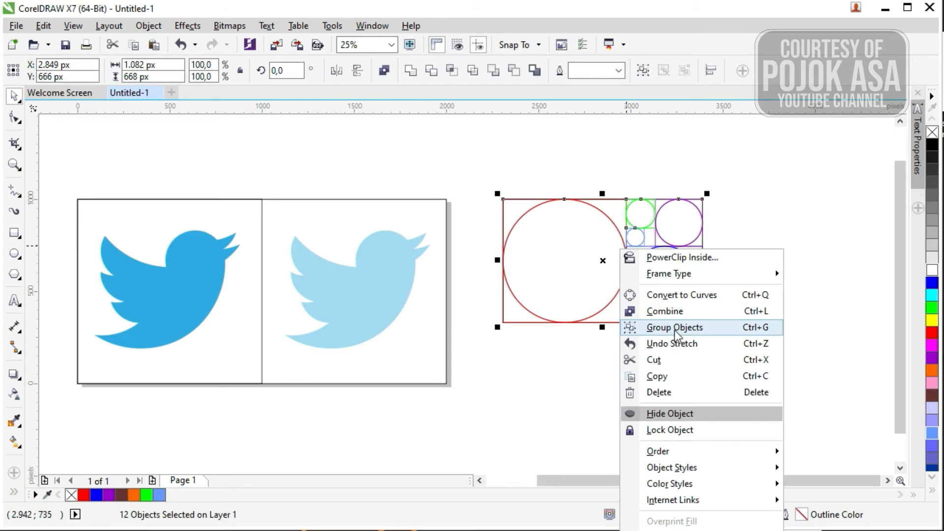
click(675, 333)
click(792, 370)
Move the golden-ratio group over the faded bird and enlarge it proportionally to about 1374 by 849 px.
drag(642, 240, 428, 256)
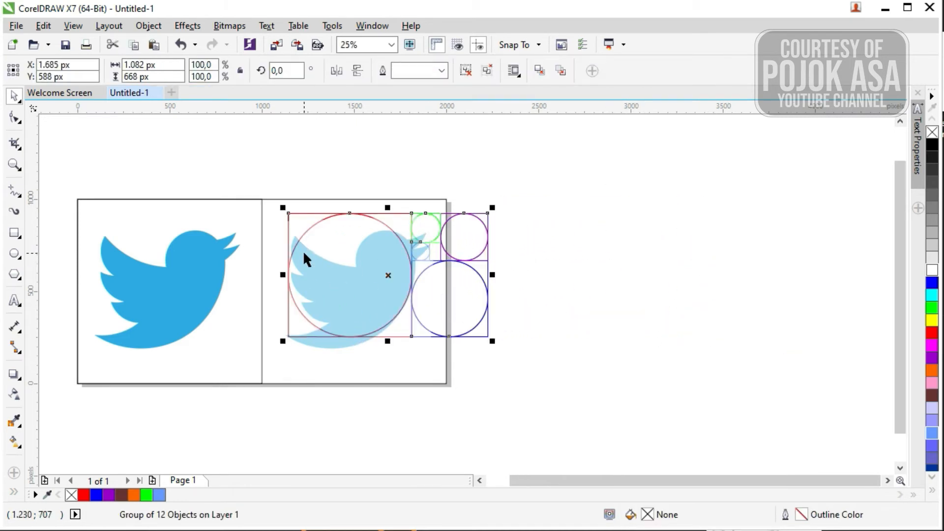
scroll(304, 254, up, 1)
click(899, 468)
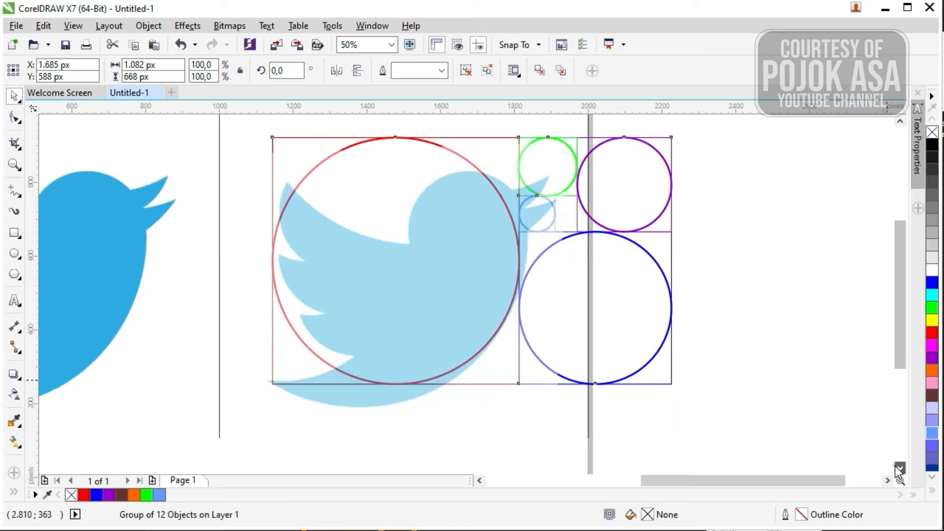
drag(263, 386, 156, 453)
drag(623, 350, 666, 305)
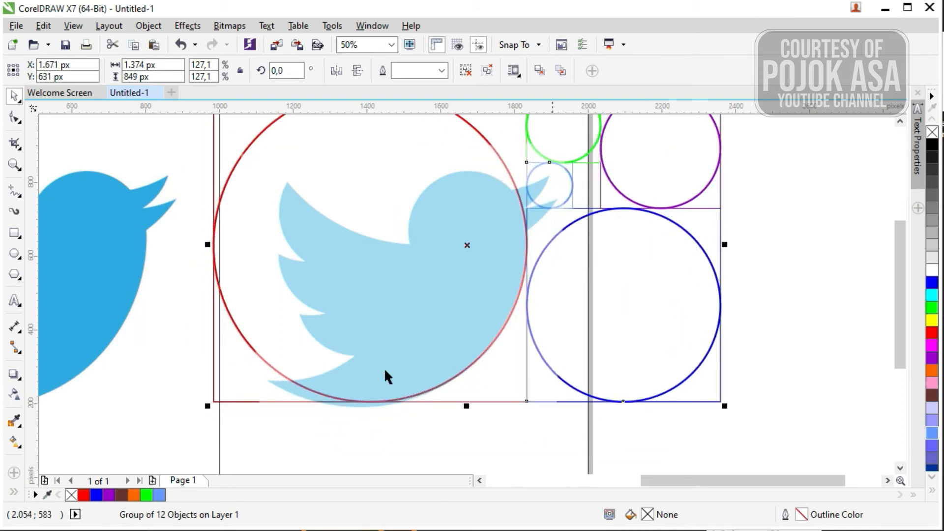
Refine the group's size to about 1449 by 896 px and its position so the large red circle follows the bird's belly.
drag(207, 404, 186, 415)
drag(624, 377, 631, 369)
drag(199, 407, 187, 414)
drag(576, 317, 581, 311)
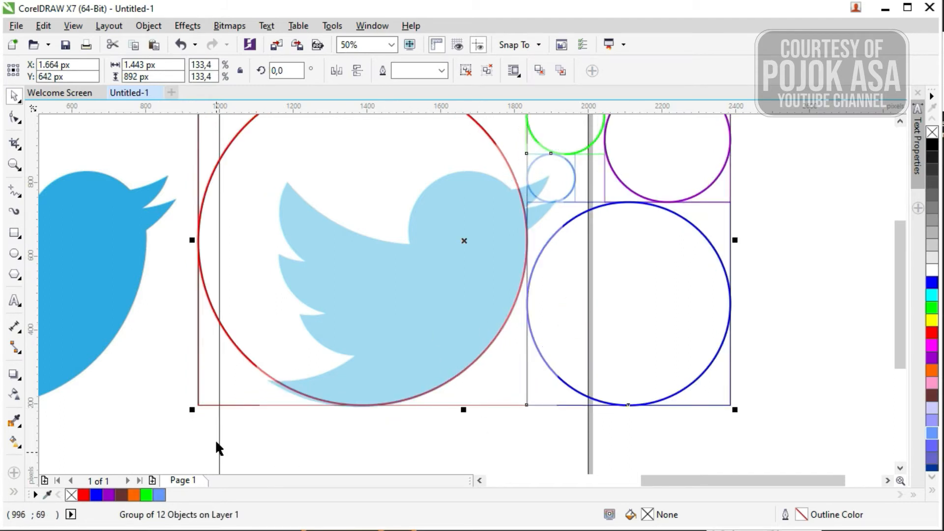
drag(192, 411, 186, 413)
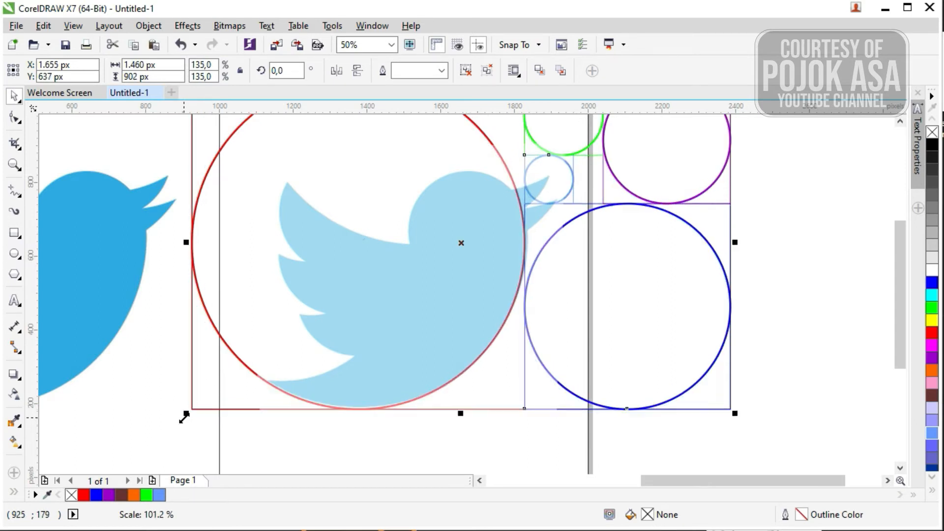
scroll(356, 403, up, 2)
scroll(213, 402, down, 2)
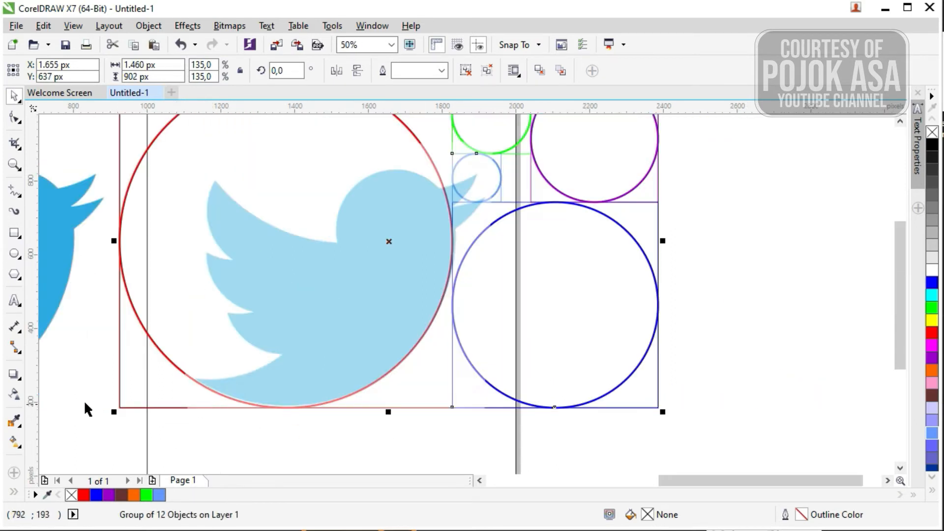
scroll(84, 403, up, 2)
drag(142, 418, 147, 413)
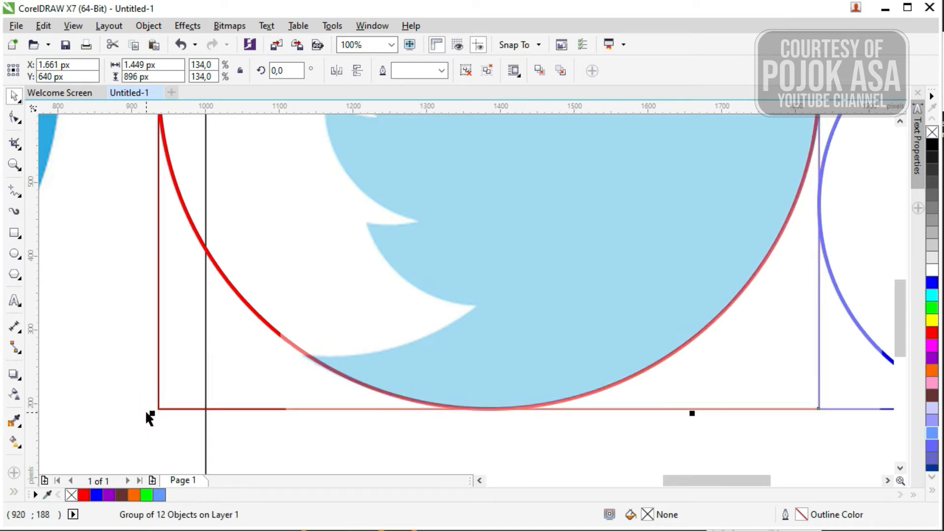
Examine close up and from afar how well the large red circle matches the curve of the bird's belly and chest.
scroll(525, 354, down, 2)
scroll(614, 295, up, 2)
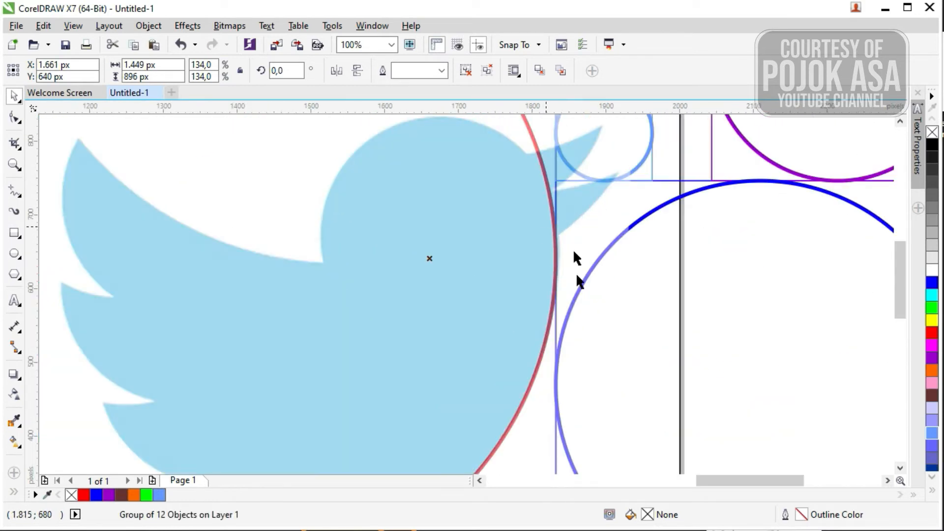
scroll(602, 364, down, 2)
scroll(512, 348, up, 2)
scroll(499, 352, down, 2)
scroll(585, 386, down, 1)
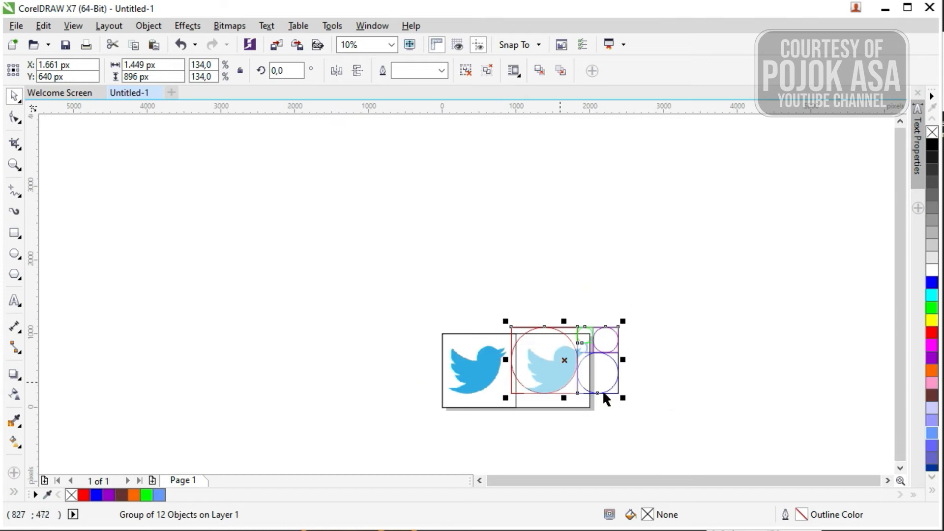
scroll(665, 379, up, 1)
scroll(394, 335, up, 1)
scroll(400, 329, down, 1)
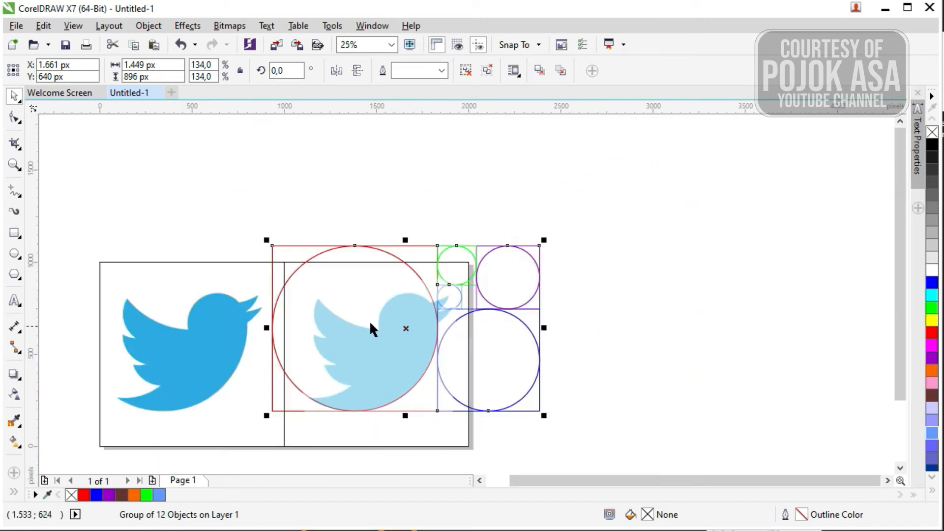
key(F4)
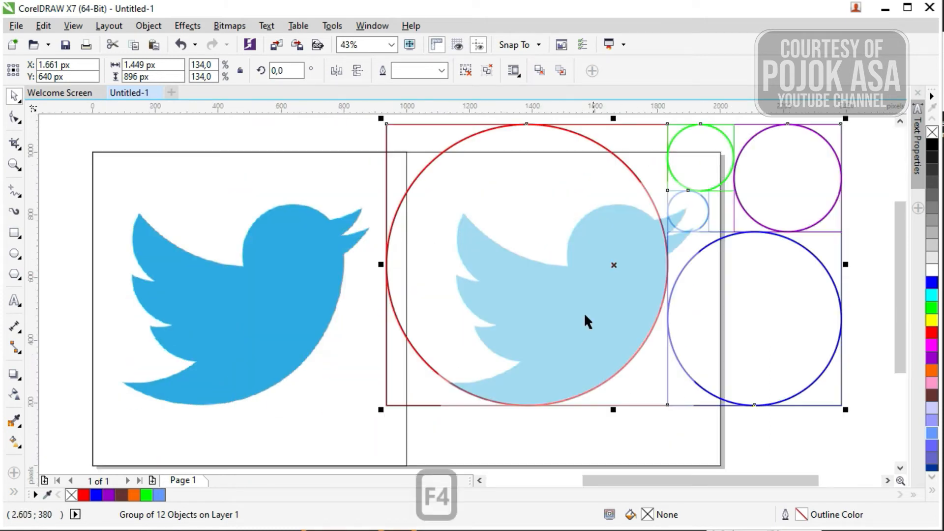
scroll(382, 318, down, 1)
scroll(547, 331, down, 1)
scroll(515, 324, up, 1)
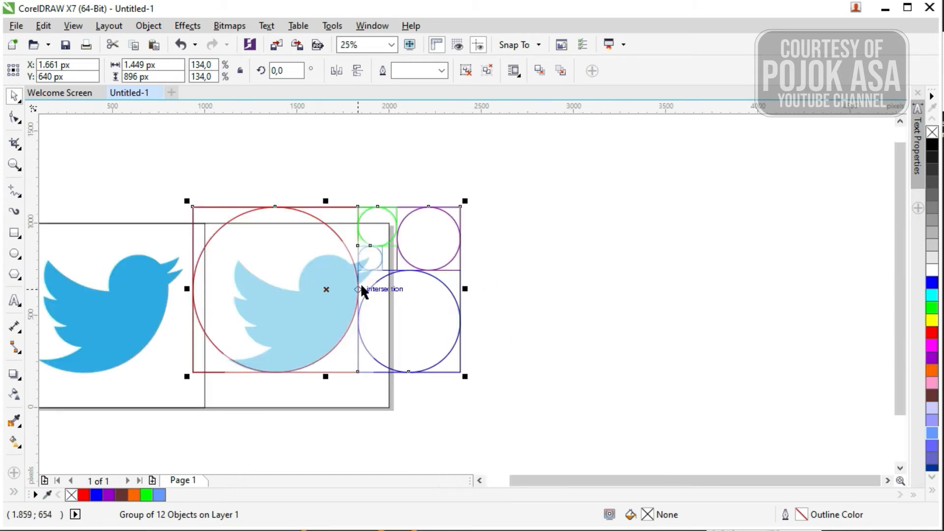
Move the resized golden-ratio group off the page to its right-hand side and ungroup its objects.
click(538, 316)
drag(382, 274, 642, 296)
right_click(643, 296)
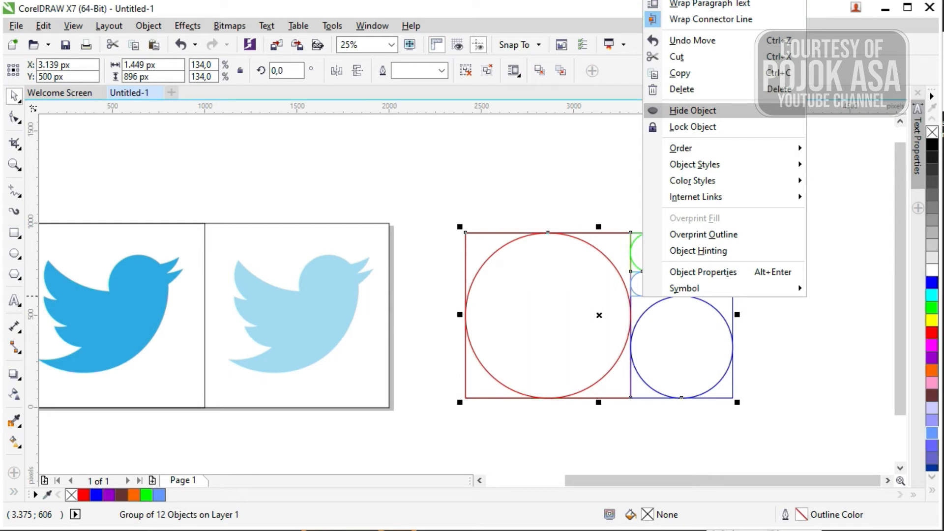
click(703, 1)
click(584, 185)
Try moving the large red circle and the blue circle out of their squares toward the page, undoing each move.
drag(572, 288, 485, 271)
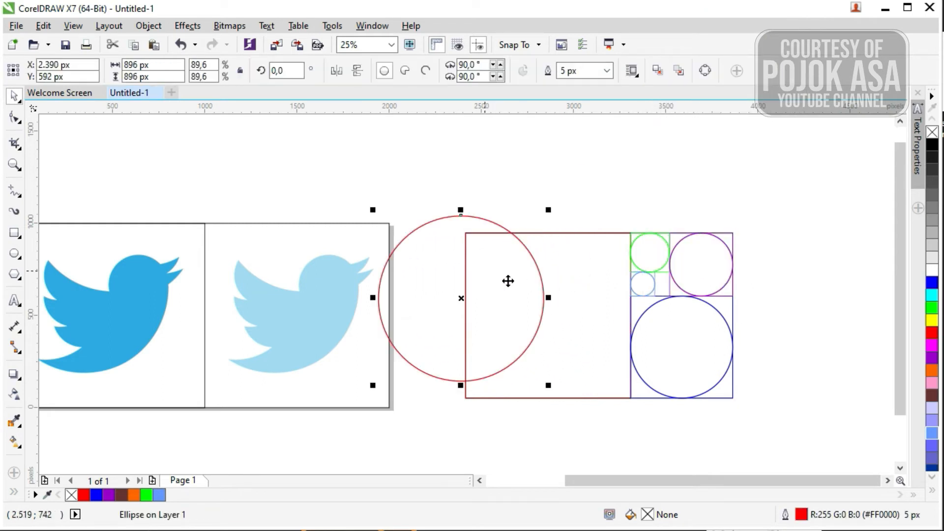
key(ctrl+z)
click(534, 175)
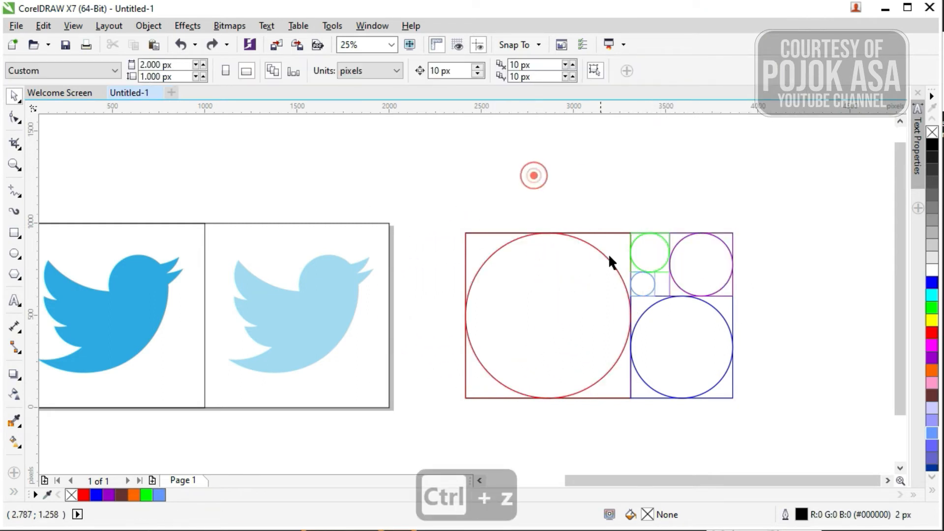
click(668, 356)
drag(683, 320, 423, 330)
key(ctrl+z)
click(636, 176)
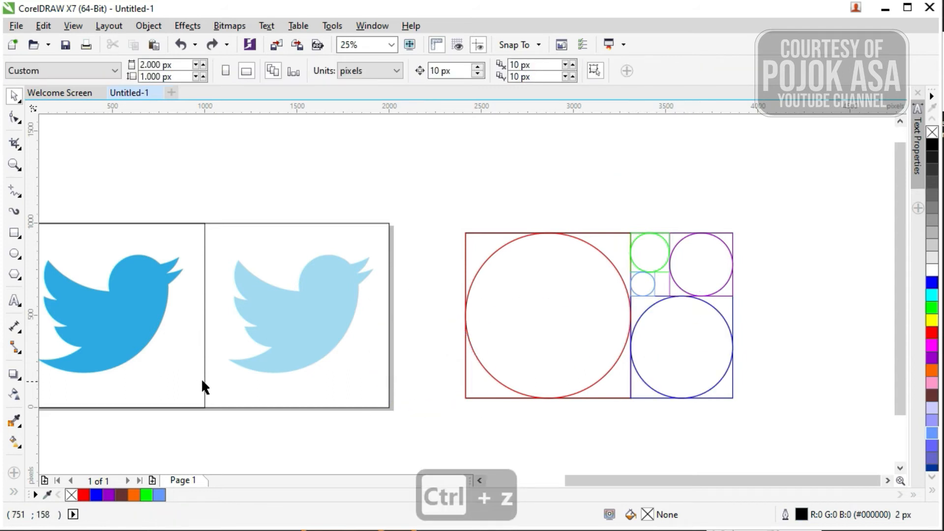
Place a copy of the large red circle over the faded bird so that it follows the belly curve.
key(F2)
scroll(148, 169, down, 2)
drag(148, 168, 383, 261)
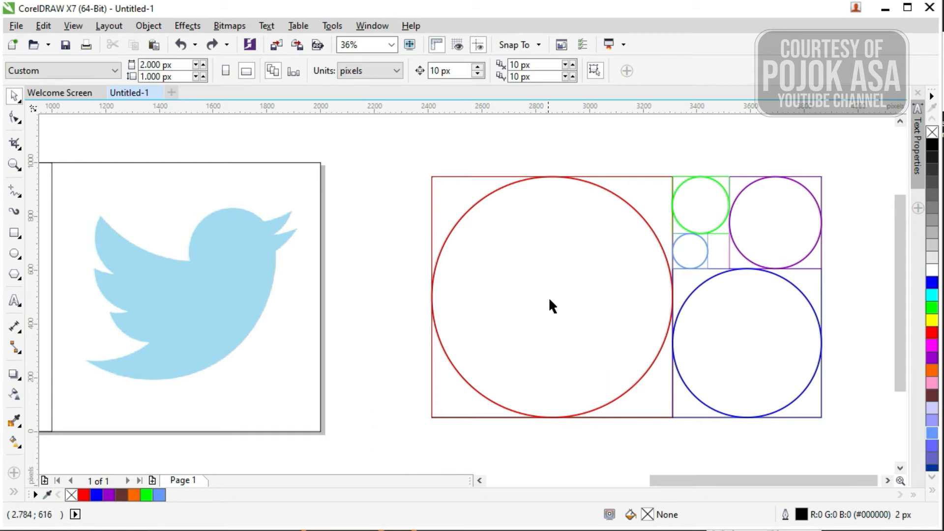
click(454, 230)
drag(503, 186, 106, 151)
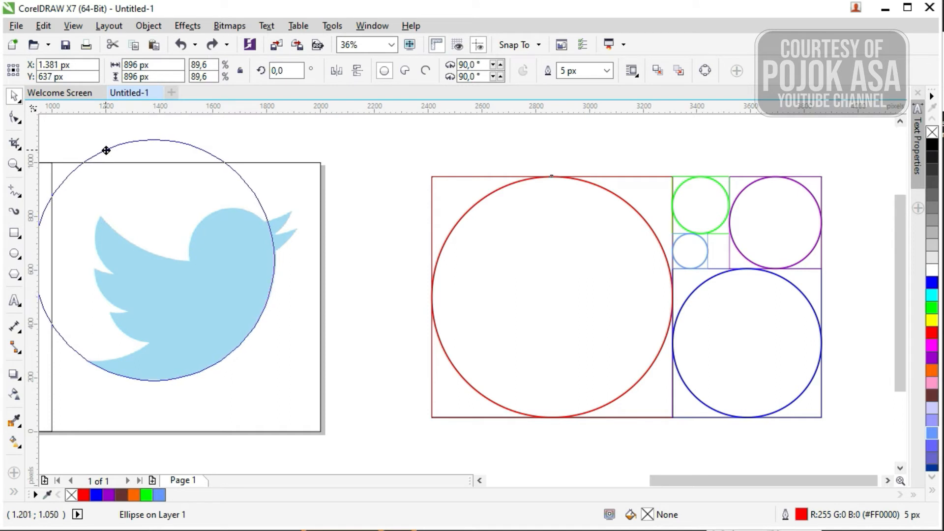
drag(106, 150, 105, 149)
click(361, 156)
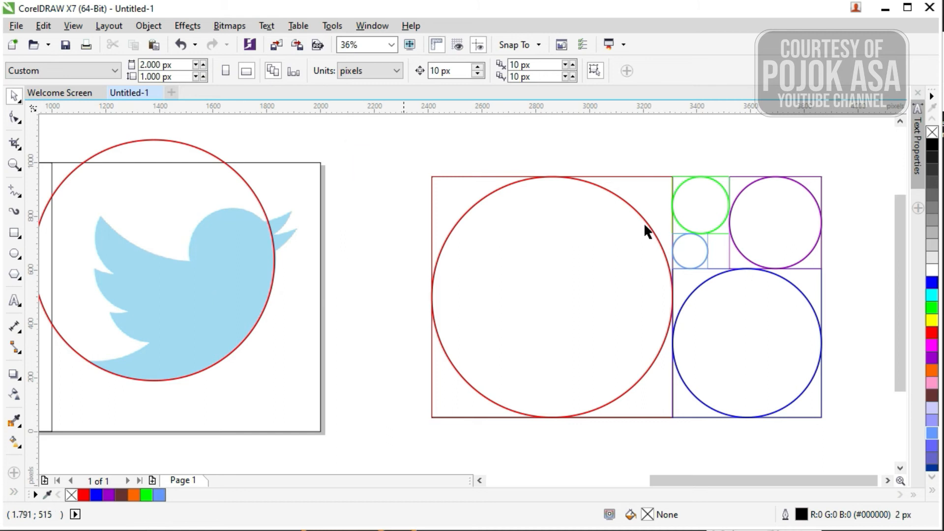
Move the twelve golden-ratio squares and circles horizontally closer to the page's right edge.
drag(663, 478, 643, 488)
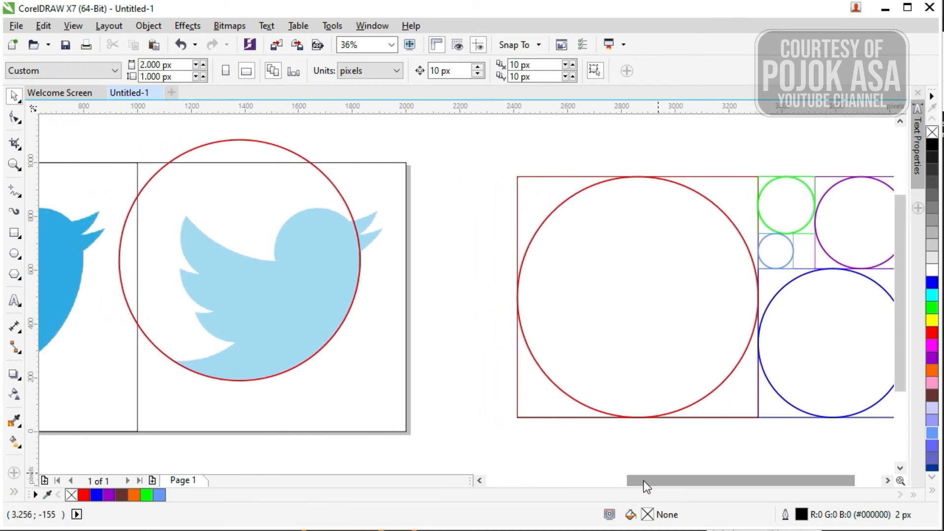
scroll(519, 425, down, 1)
drag(495, 210, 841, 432)
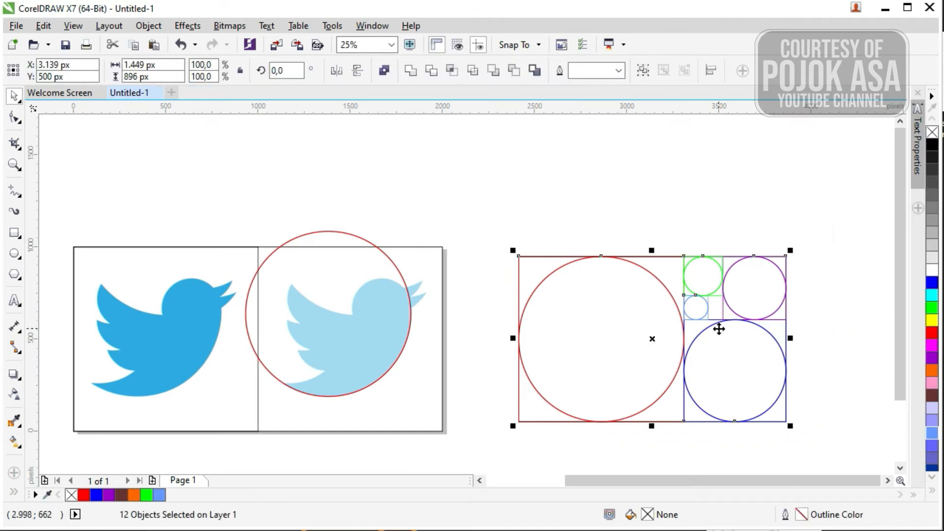
drag(710, 320, 643, 319)
click(754, 353)
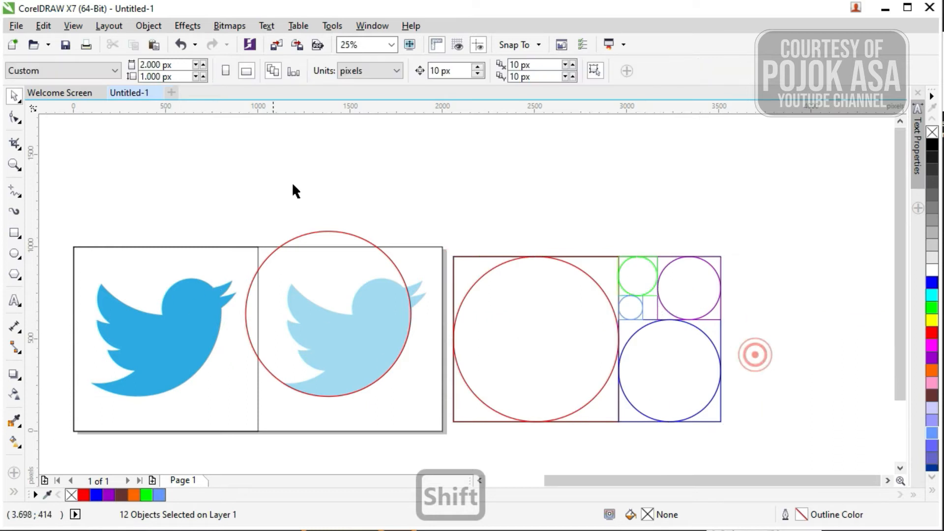
Place a second copy of the large red circle up and left of the first, following the upper edge of the faded bird's tail.
key(F2)
drag(228, 201, 771, 440)
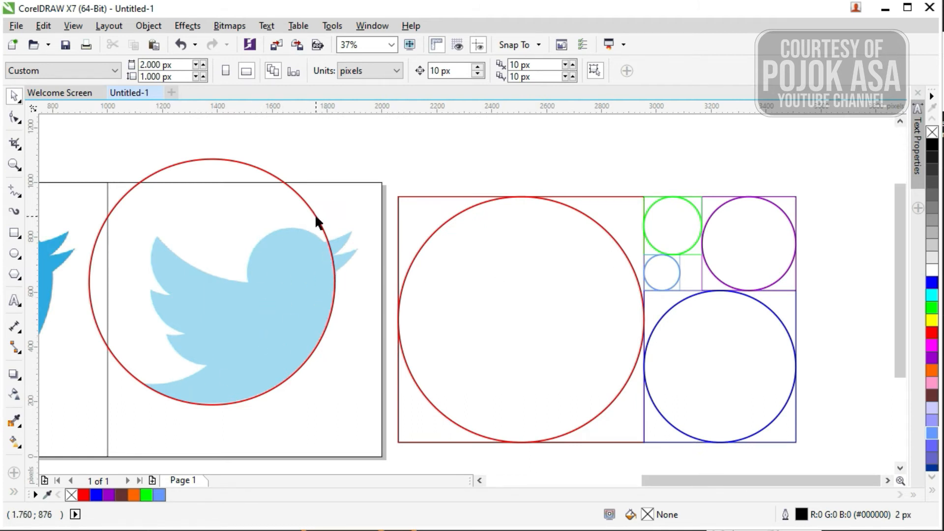
scroll(114, 339, up, 2)
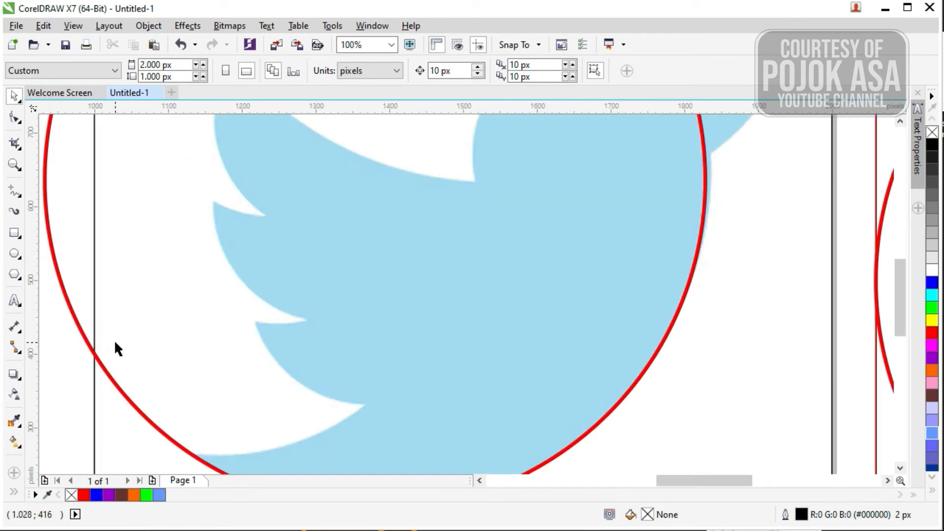
scroll(132, 341, down, 2)
scroll(132, 340, down, 1)
scroll(132, 340, up, 1)
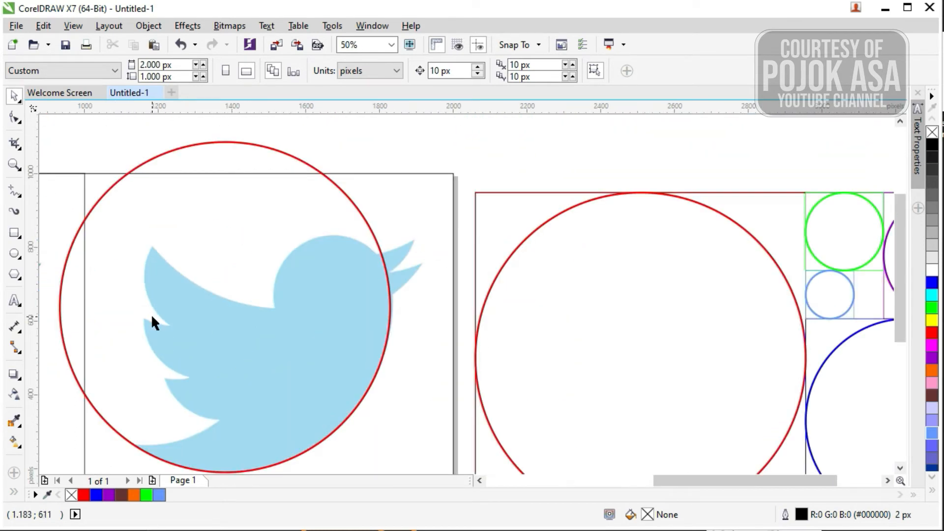
scroll(152, 320, down, 1)
scroll(131, 331, up, 1)
click(392, 221)
drag(392, 221, 308, 211)
key(ctrl+z)
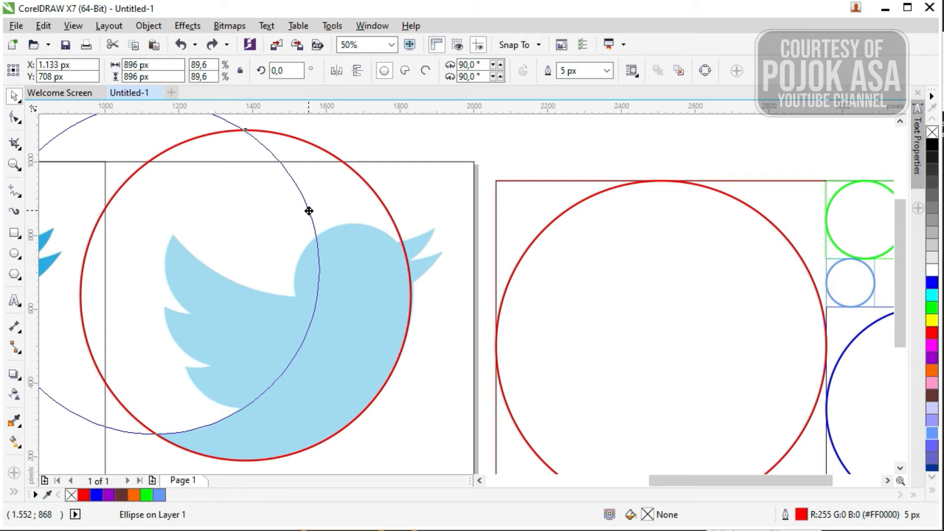
drag(309, 211, 309, 211)
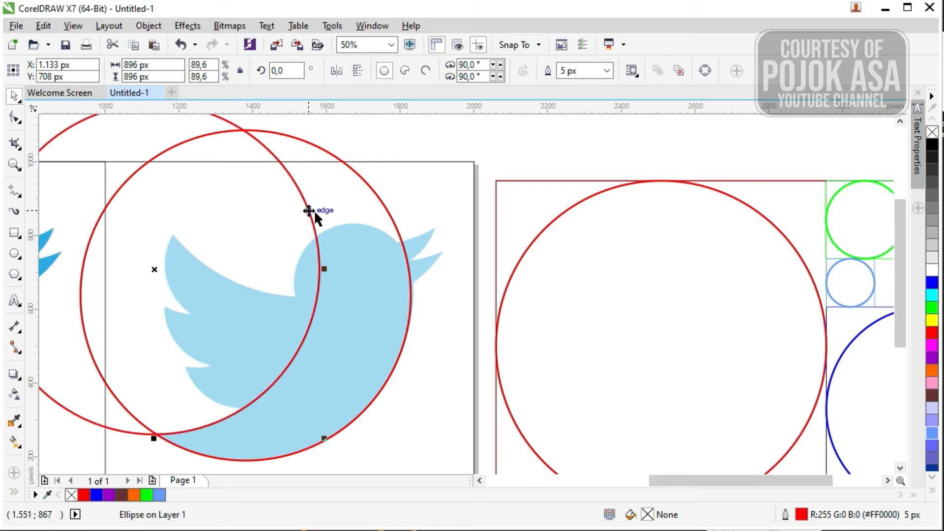
click(473, 180)
click(546, 159)
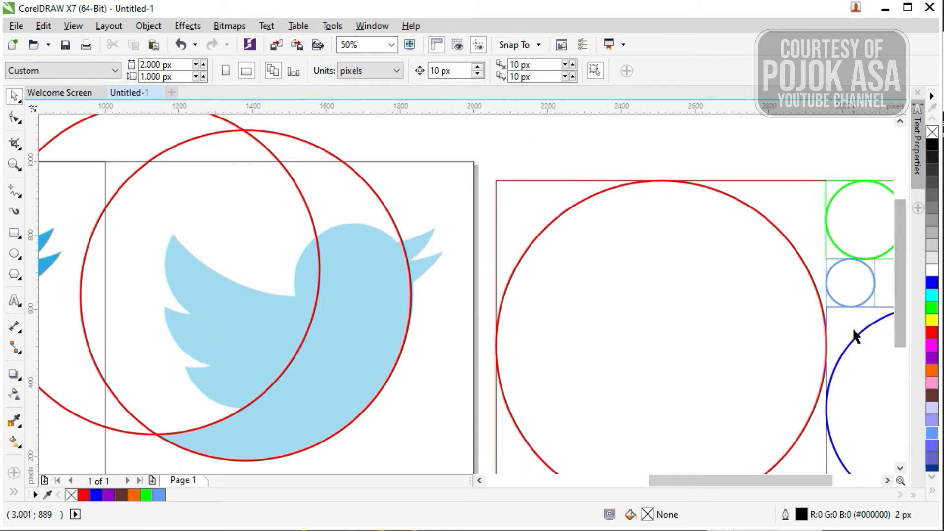
Try the blue circle and the small green circle against the faded bird's wing feathers, undoing each placement.
drag(853, 335, 212, 262)
key(ctrl+z)
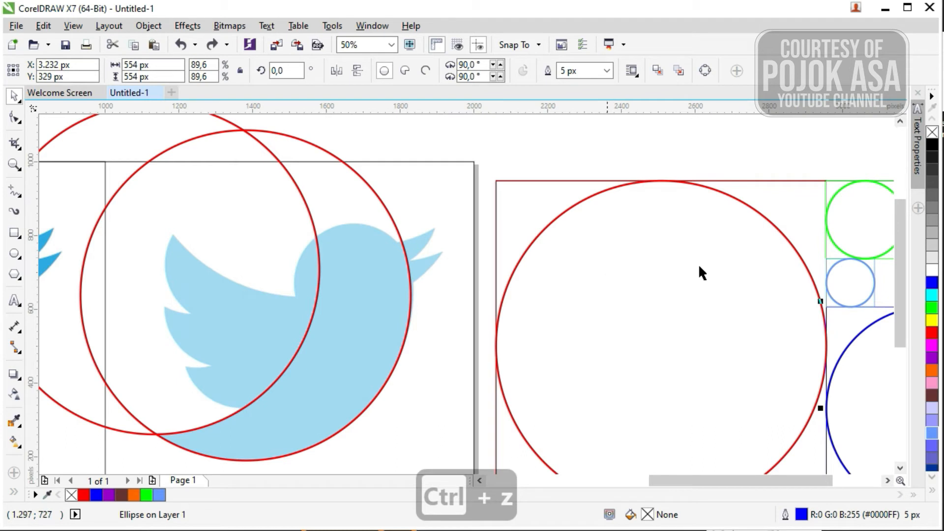
drag(842, 187, 214, 350)
key(ctrl+z)
Place three copies of the 342 px purple circle on the faded bird's wing, following the outer curves of the lower, middle and upper feathers.
scroll(447, 319, down, 1)
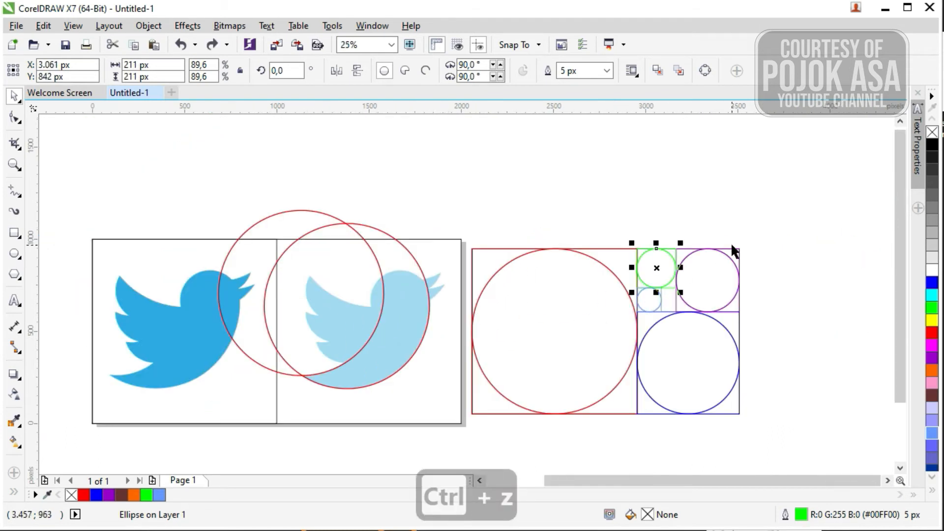
drag(734, 259, 371, 314)
scroll(334, 344, up, 2)
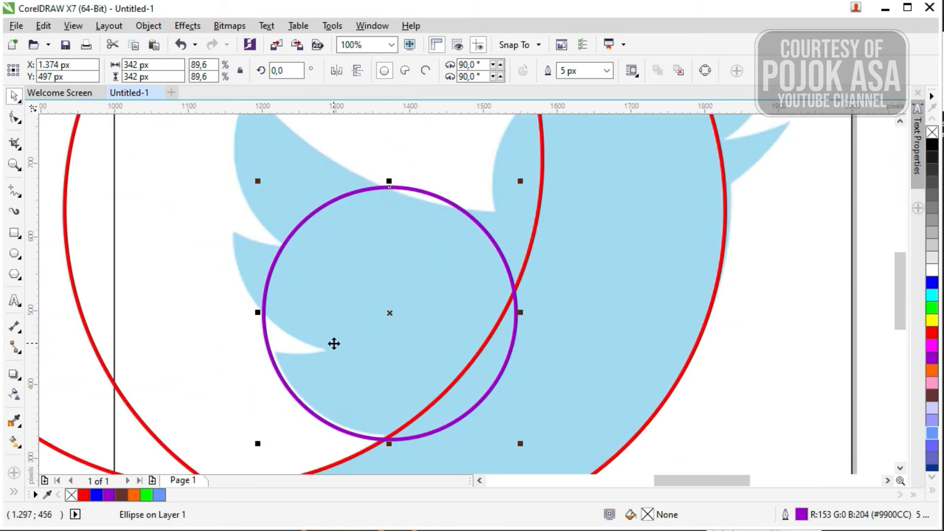
drag(396, 361, 365, 248)
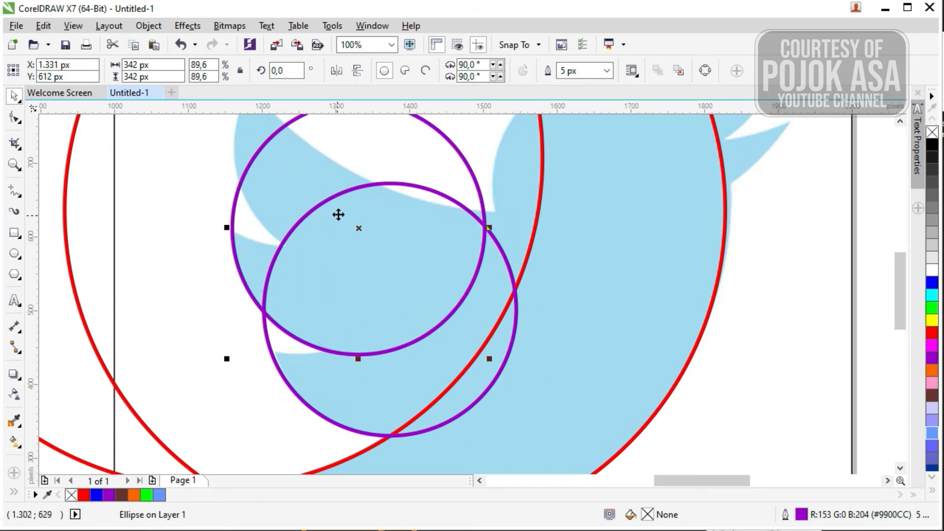
click(900, 121)
drag(378, 299, 362, 221)
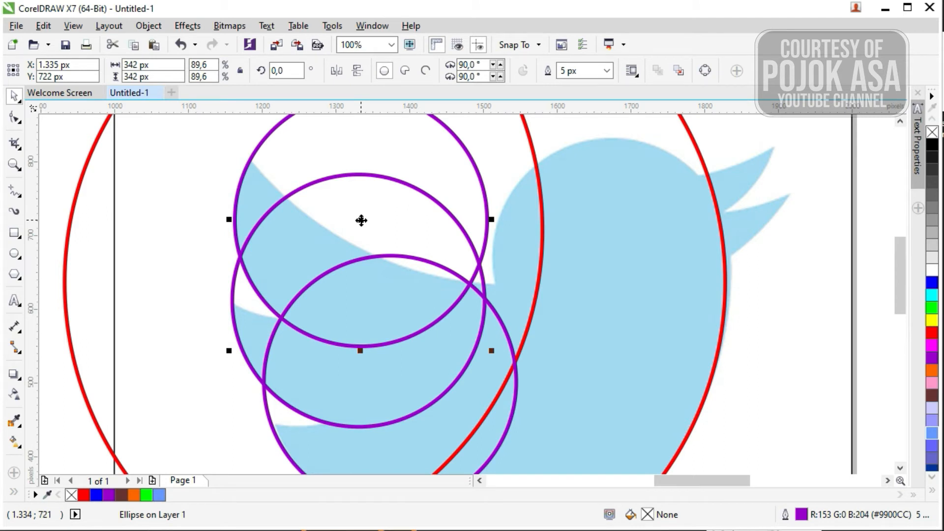
scroll(449, 258, down, 1)
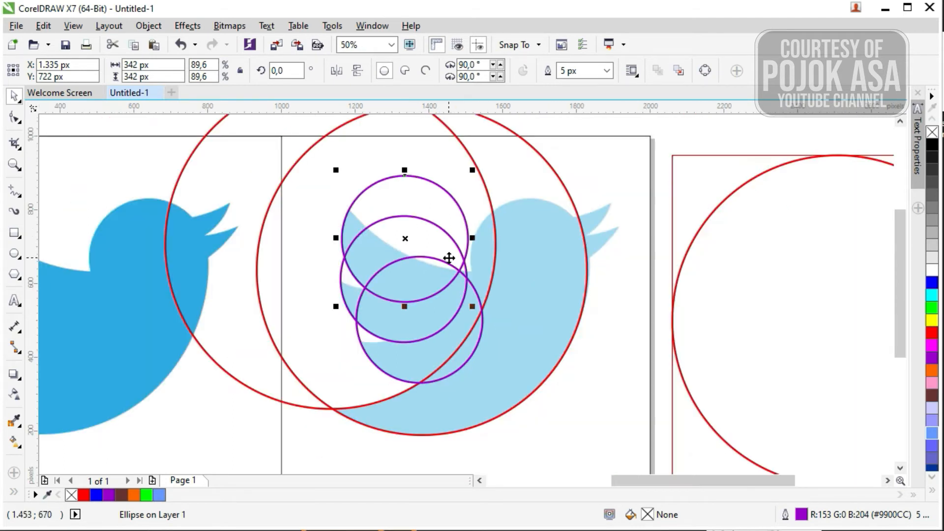
Place two more purple circle copies to the left of the wing, following the notches beneath the upper and middle feathers.
click(681, 148)
click(342, 266)
scroll(347, 255, up, 2)
key(ctrl+z)
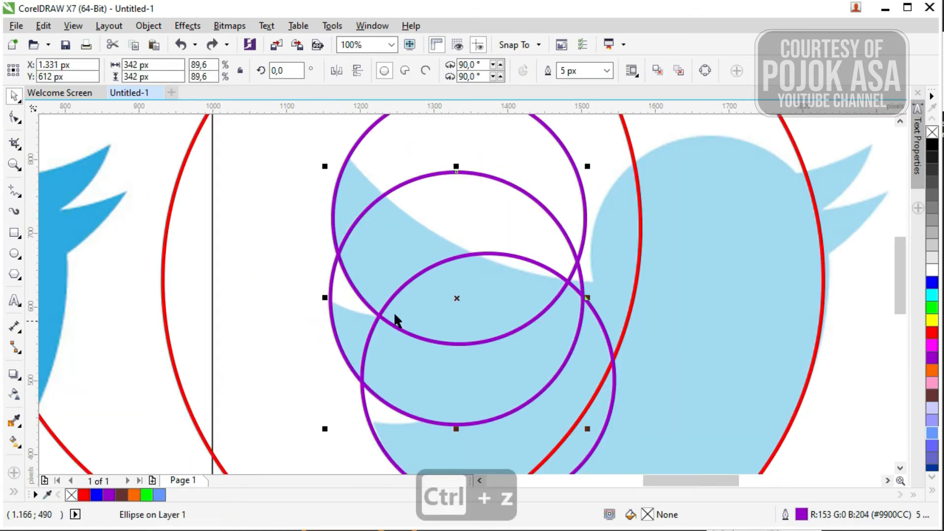
click(268, 270)
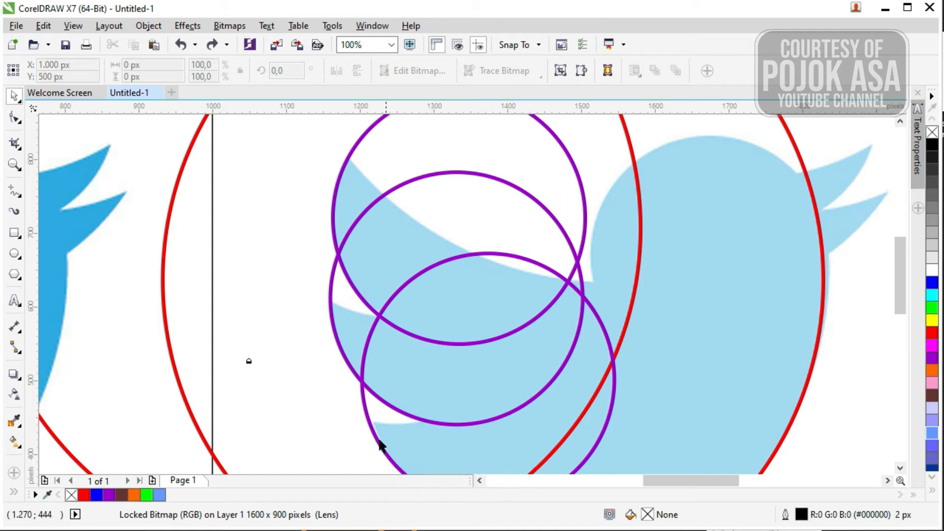
drag(364, 414, 266, 225)
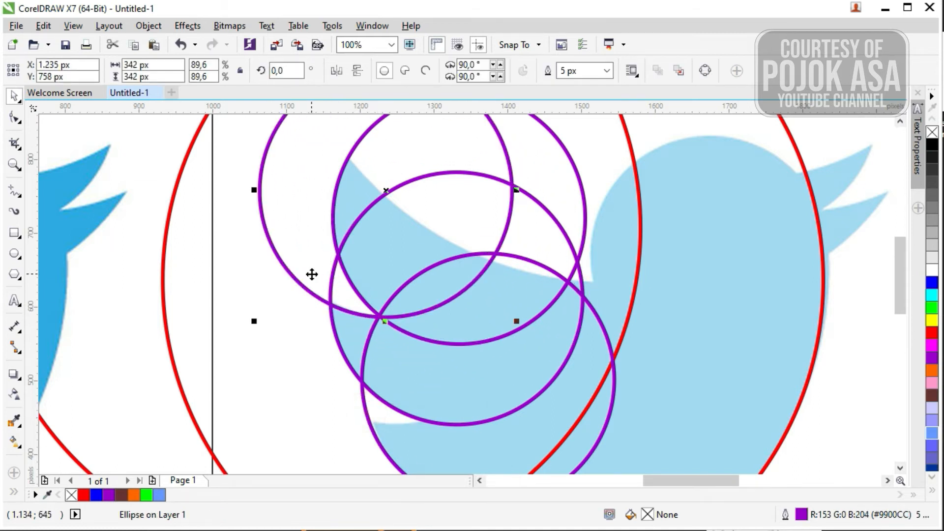
drag(262, 165, 263, 275)
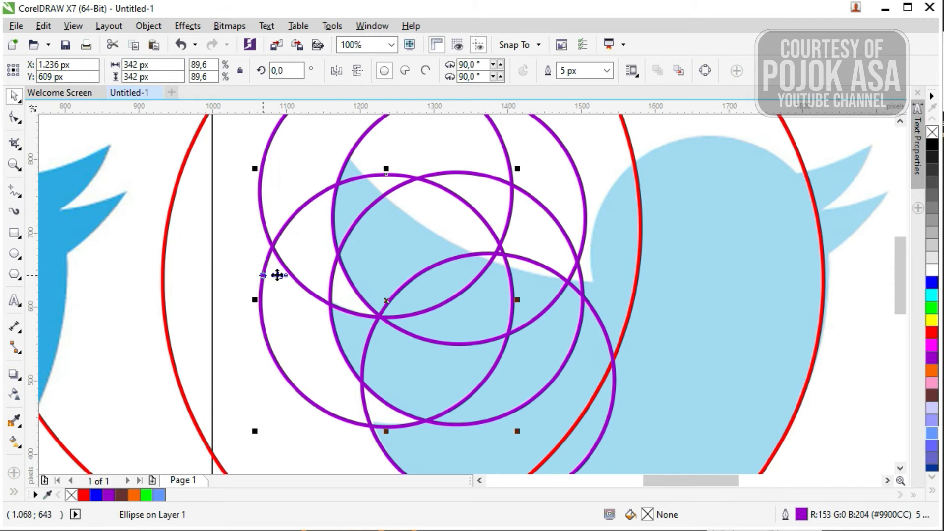
scroll(362, 309, down, 2)
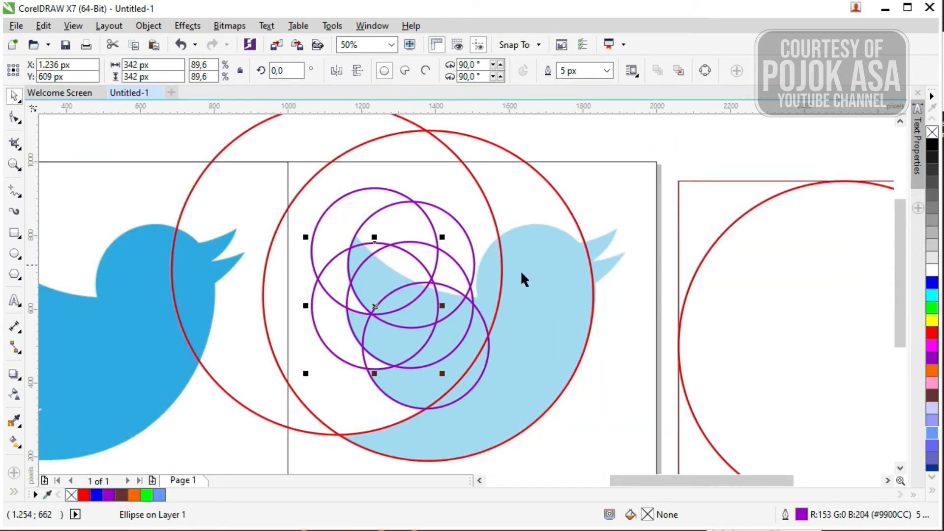
click(586, 422)
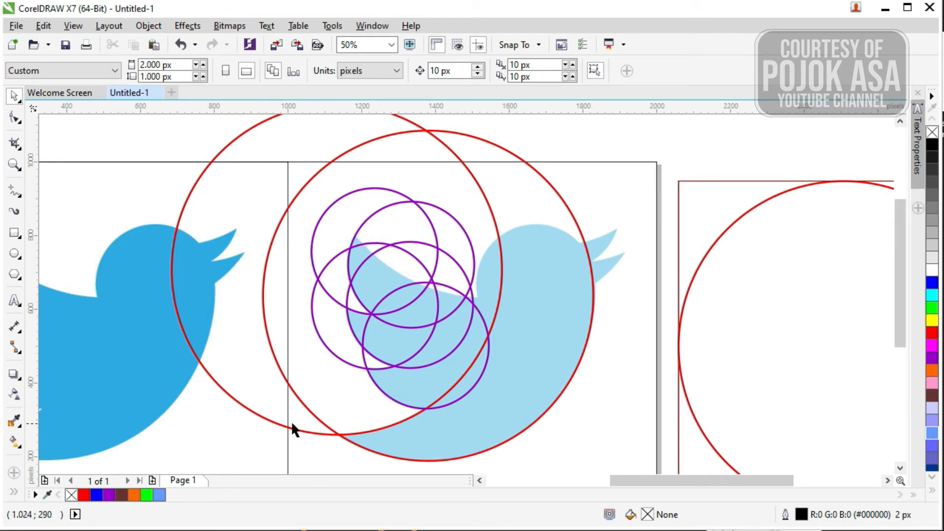
Copy the large red circle above the faded bird and align it with the wing's upper curve, centred at about X 1536, Y 1083 px.
drag(283, 426, 429, 289)
scroll(437, 278, up, 2)
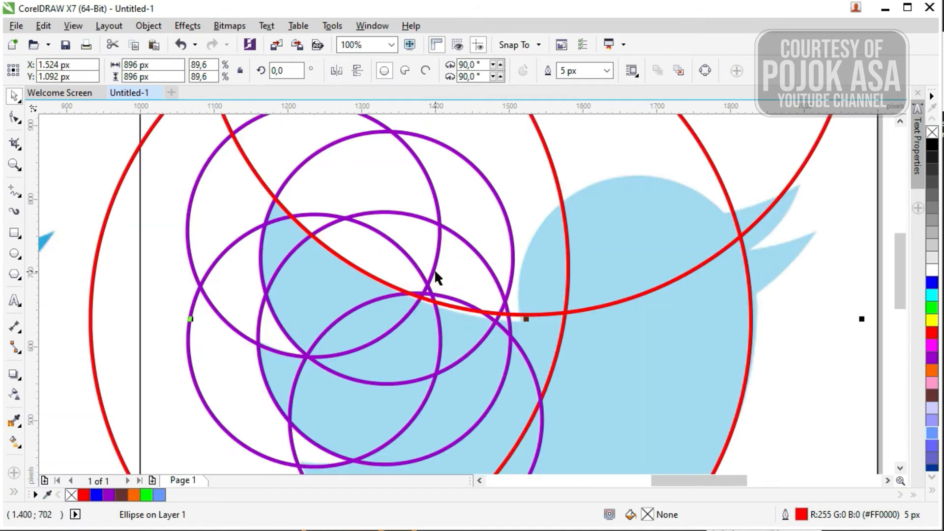
drag(716, 347, 735, 361)
scroll(453, 307, down, 2)
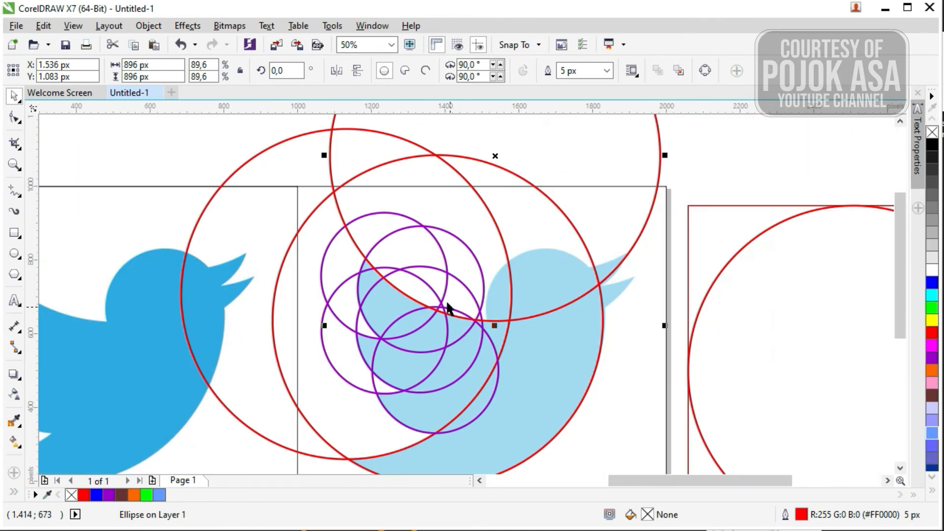
click(685, 219)
scroll(635, 219, down, 1)
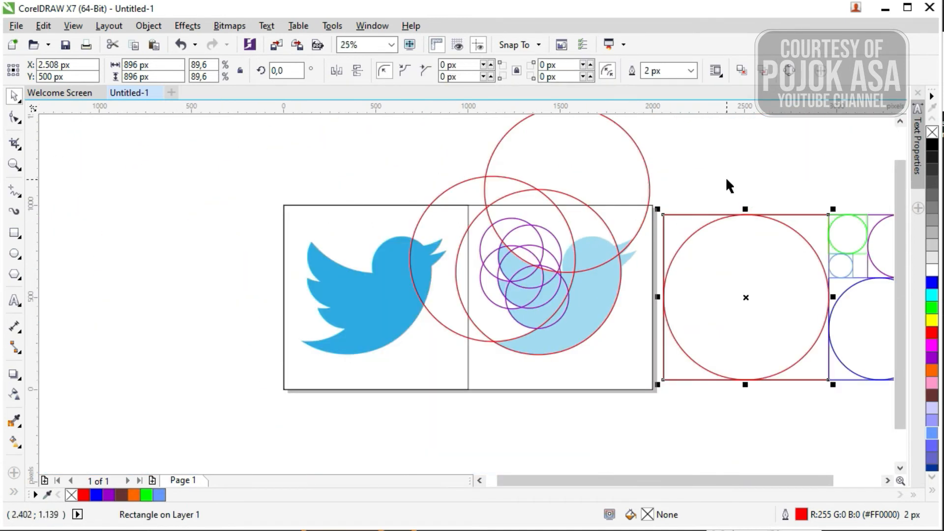
click(726, 178)
Place a copy of the purple circle from the golden-ratio layout over the faded bird's head.
scroll(681, 267, up, 1)
scroll(539, 273, down, 1)
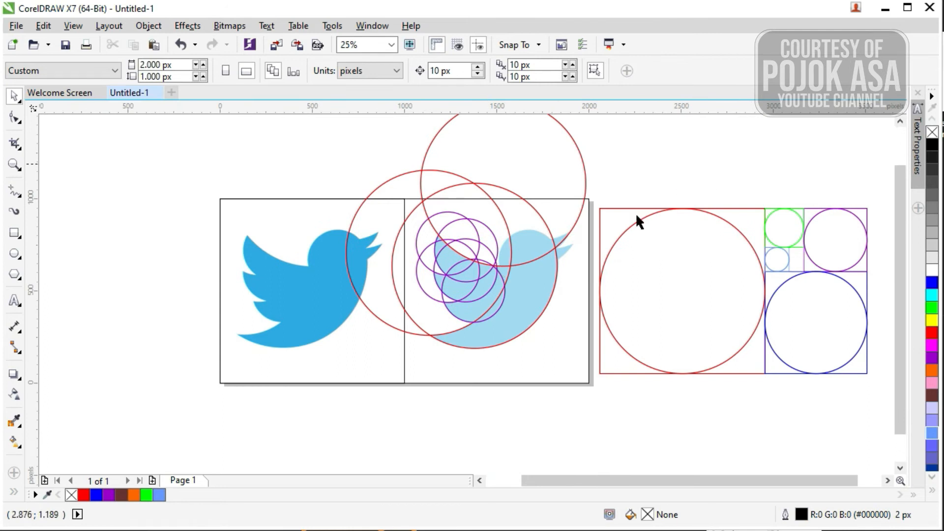
key(F2)
mouse_move(394, 179)
mouse_down()
mouse_move(853, 331)
mouse_move(878, 380)
mouse_up()
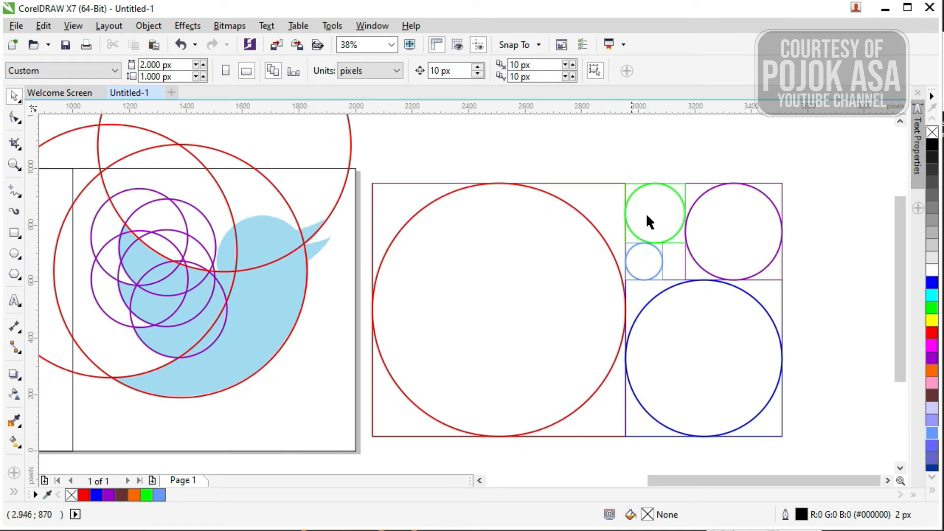
click(739, 212)
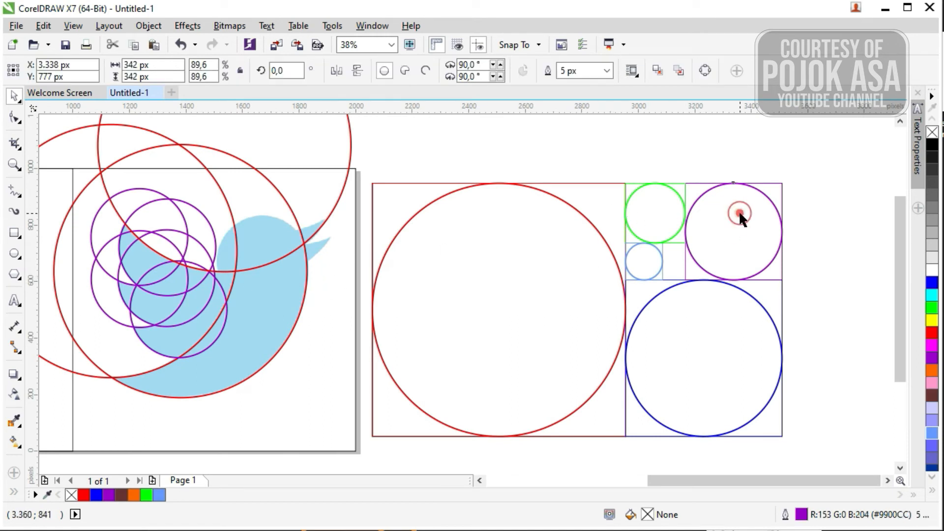
click(761, 198)
click(799, 226)
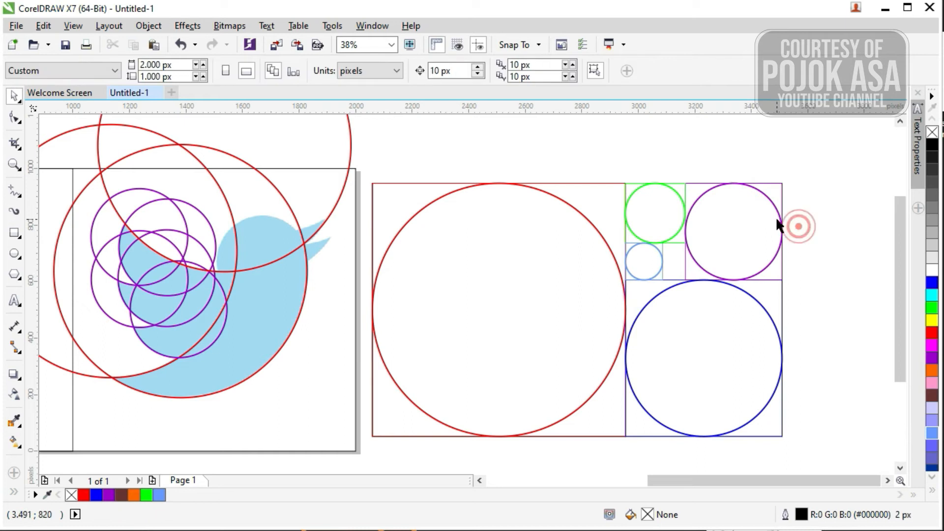
drag(774, 207, 269, 264)
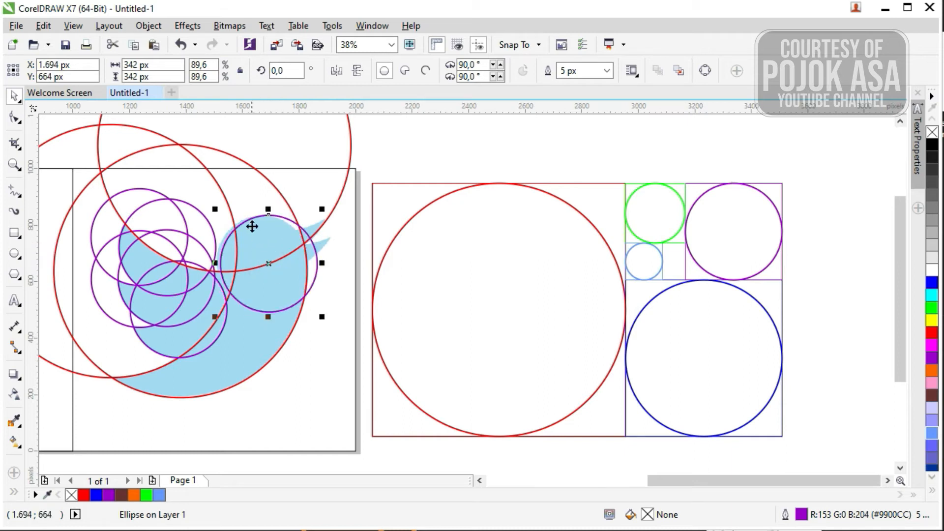
Shift the purple circle on the faded bird's head 20 px to the left.
scroll(250, 226, up, 3)
scroll(362, 273, down, 2)
scroll(340, 284, up, 2)
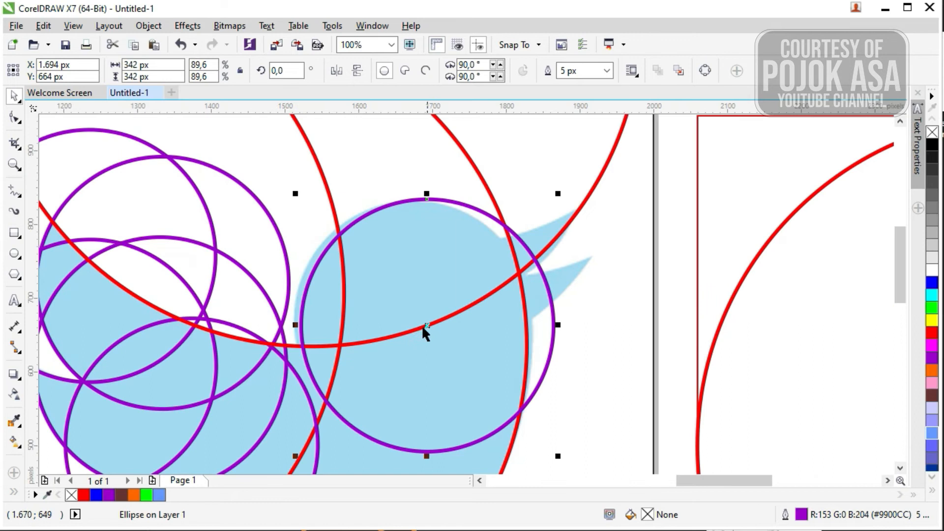
drag(430, 326, 422, 326)
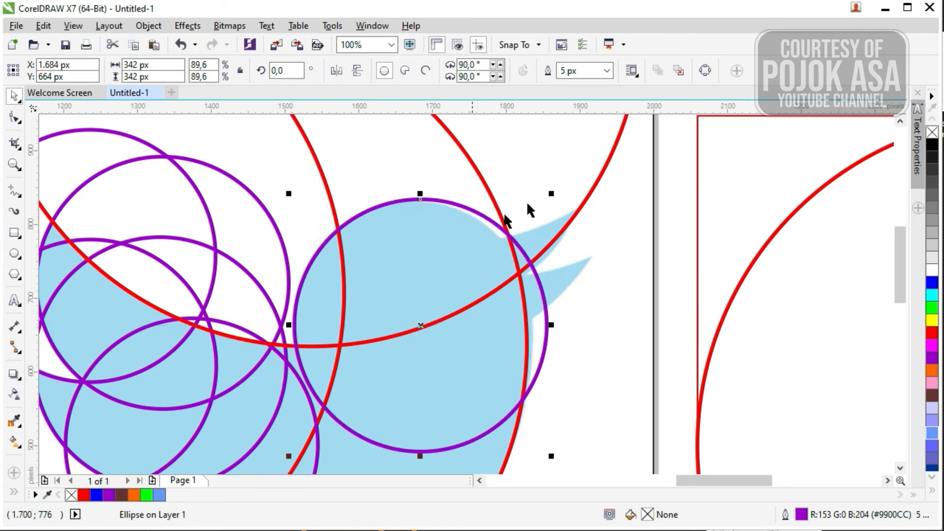
scroll(416, 252, down, 2)
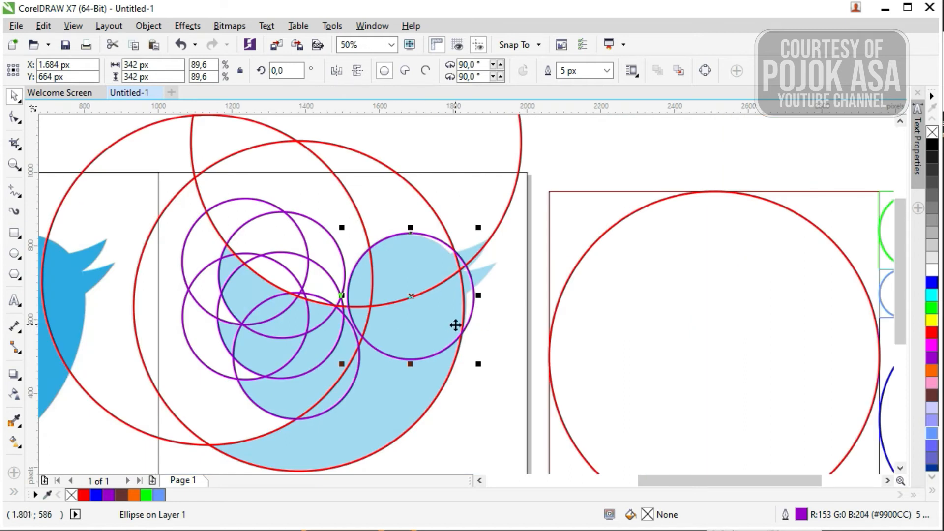
key(Left)
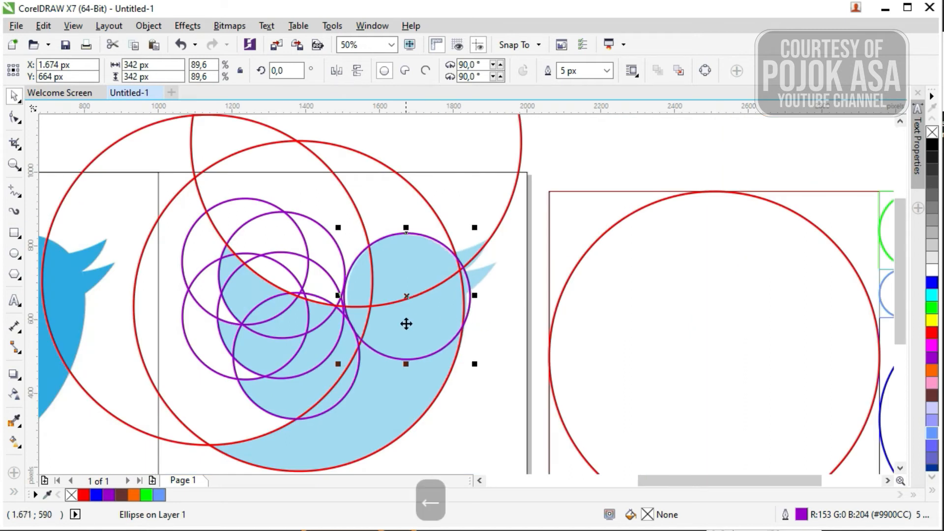
scroll(393, 302, down, 2)
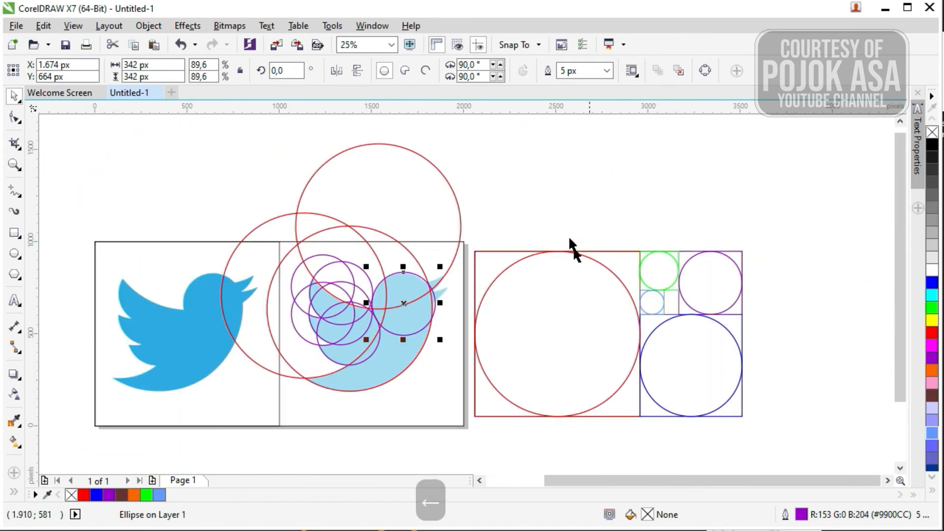
click(567, 197)
Examine the faded bird's beak against the placed circles and the golden-ratio layout.
scroll(354, 355, up, 2)
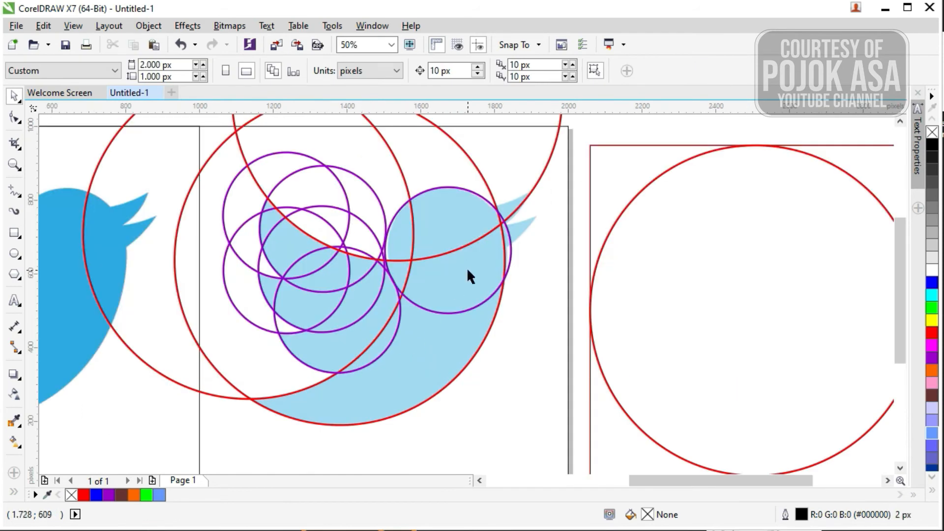
scroll(467, 268, down, 1)
scroll(538, 247, up, 1)
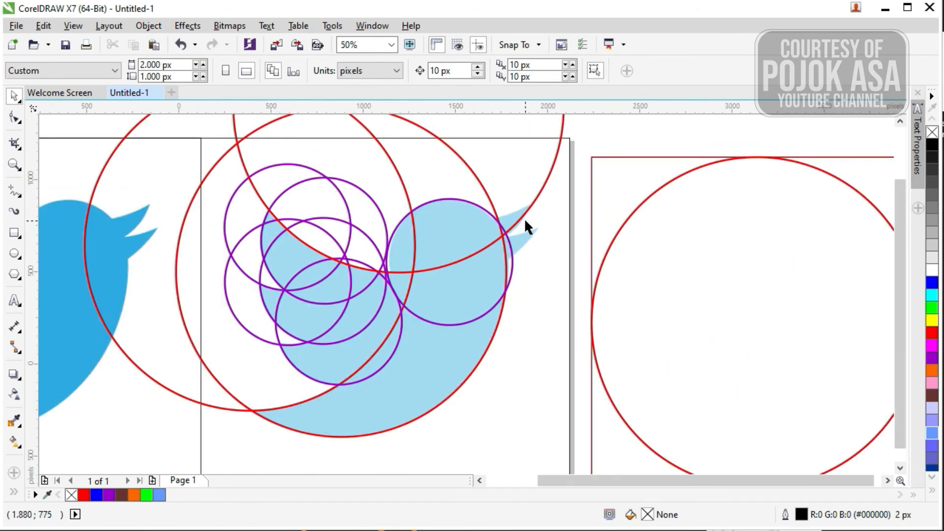
scroll(524, 217, down, 1)
scroll(536, 211, up, 2)
scroll(479, 256, down, 1)
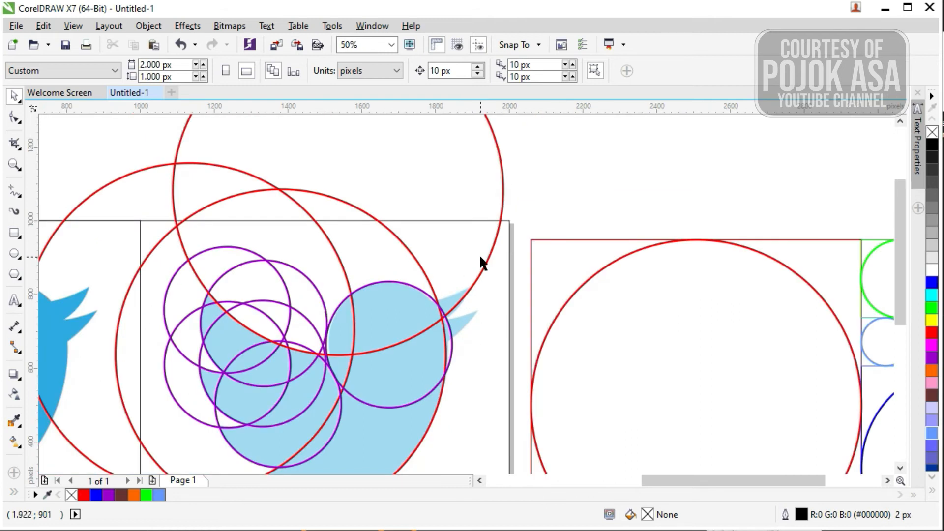
scroll(482, 252, up, 1)
scroll(467, 302, down, 1)
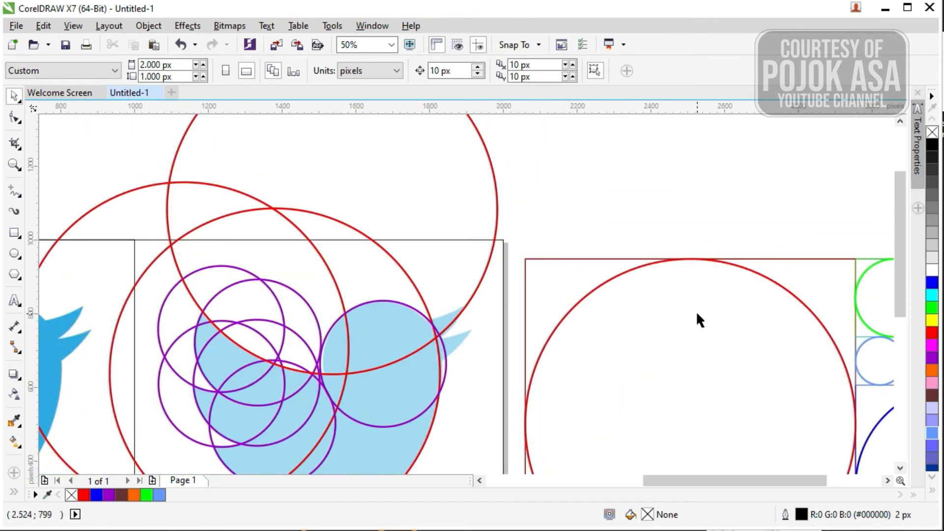
Copy the head's purple circle twice onto the upper beak's curves, centred at about X 1733, Y 881 px and X 1782, Y 951 px.
drag(445, 350, 466, 269)
scroll(447, 320, up, 2)
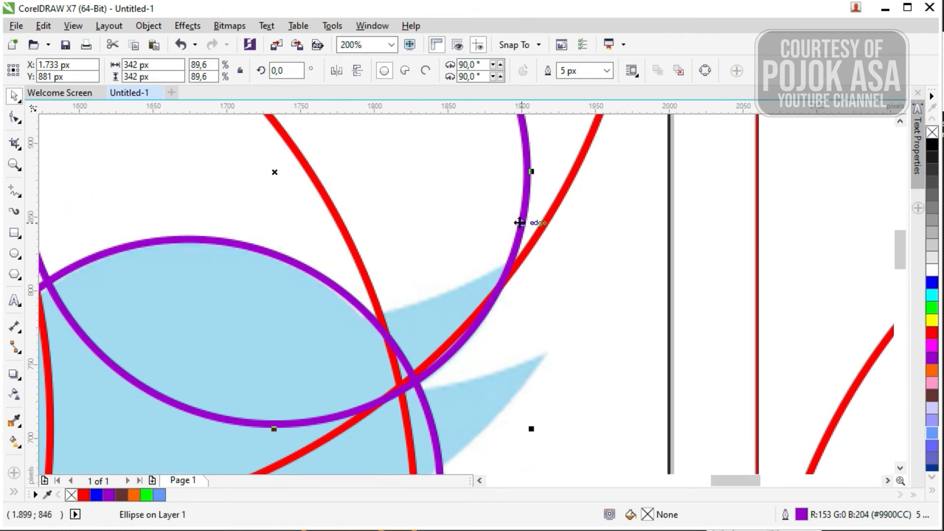
scroll(515, 292, down, 2)
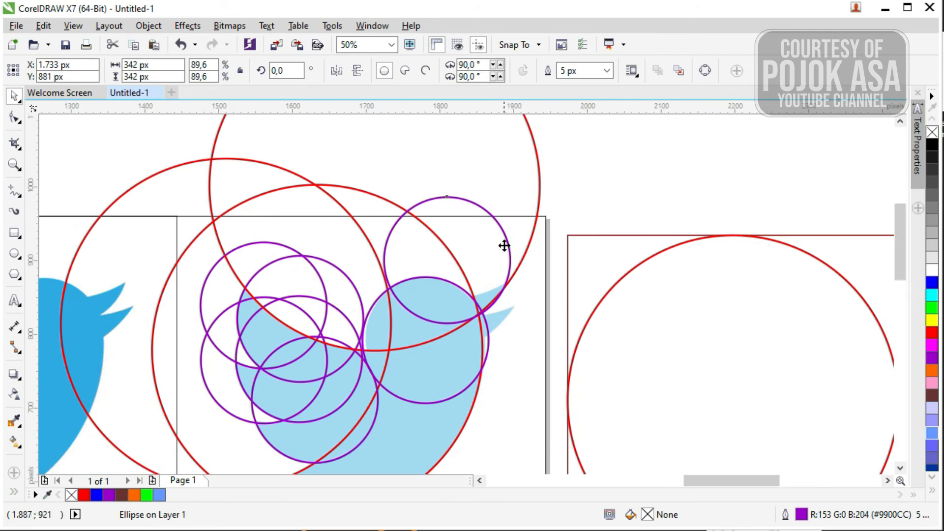
scroll(504, 245, up, 1)
drag(510, 242, 548, 192)
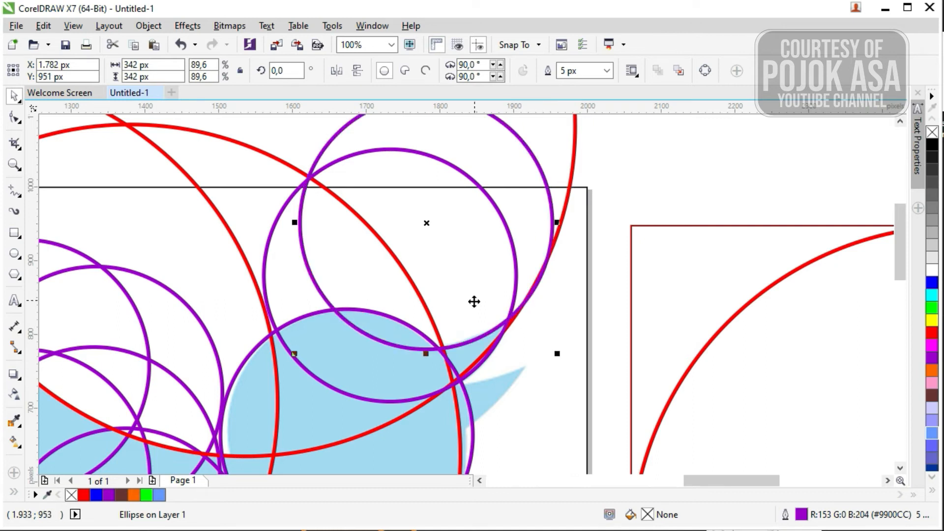
Add two more copies of the purple circle along the lower beak's curves, centred at about X 1824, Y 903 px and X 1758, Y 828 px.
drag(552, 247, 583, 274)
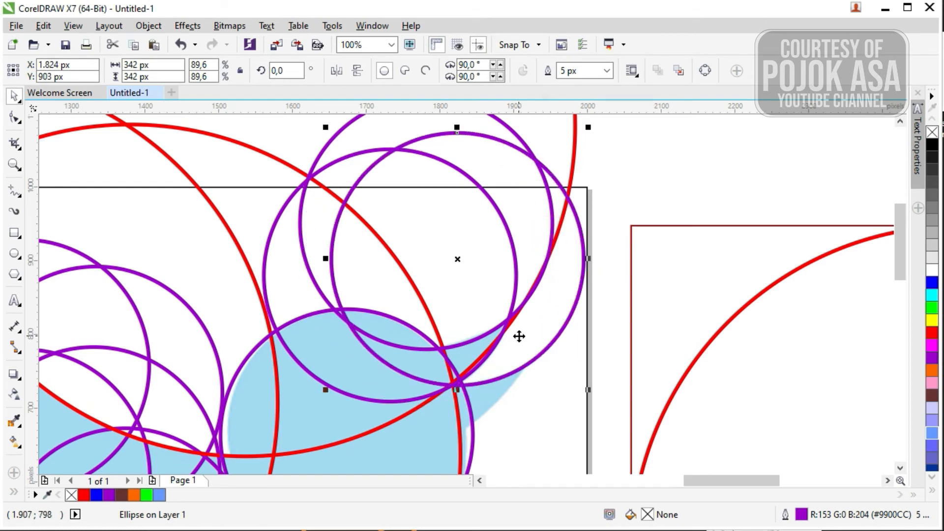
drag(902, 246, 905, 270)
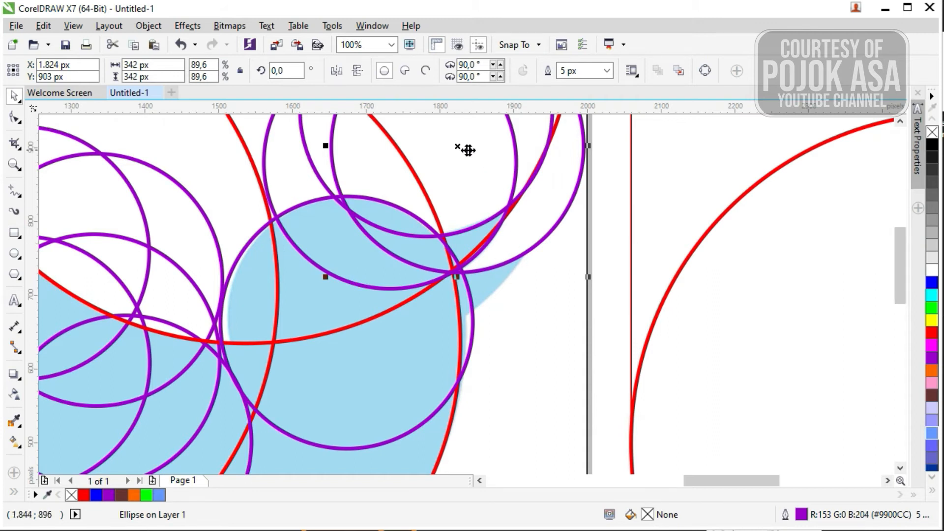
drag(461, 147, 409, 202)
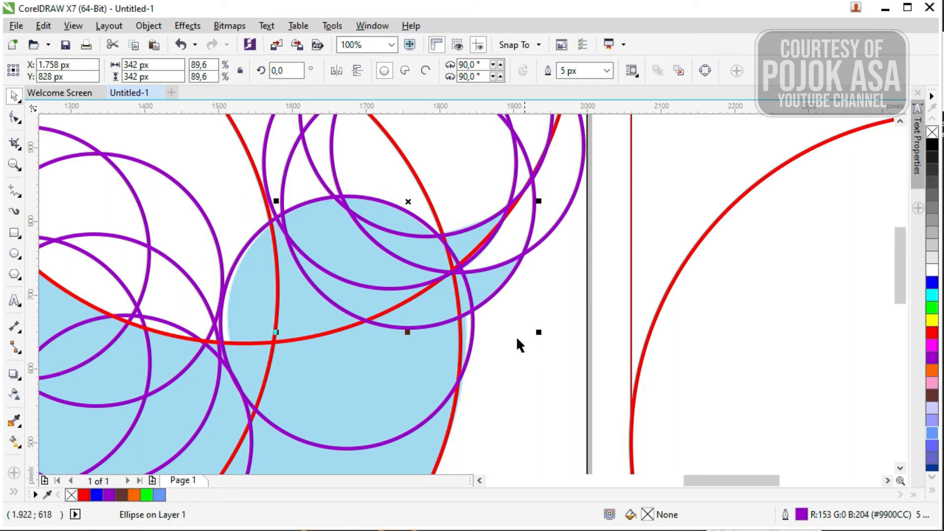
scroll(517, 339, down, 2)
scroll(425, 398, up, 1)
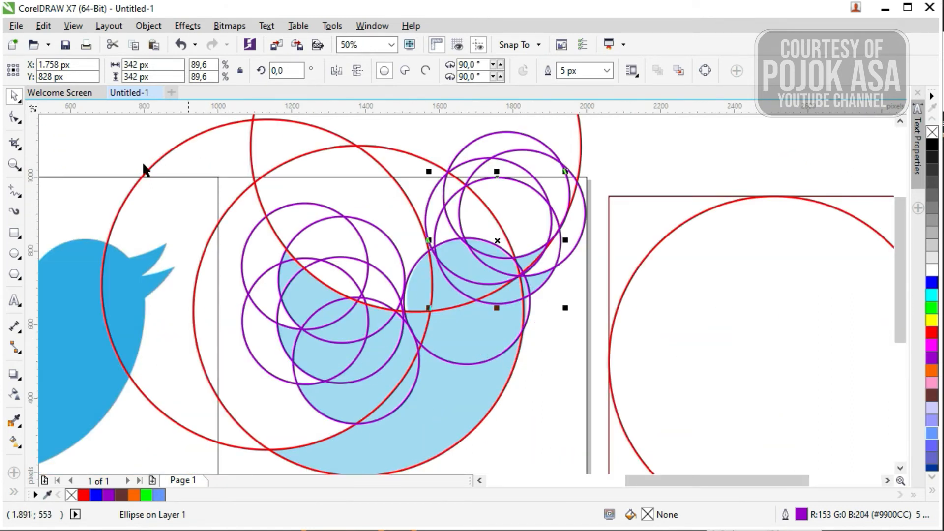
Lower the purple circle on the faded bird's head to a centre of Y 663 px so it meets the head's upper edge.
click(560, 350)
scroll(555, 344, up, 1)
scroll(509, 324, down, 1)
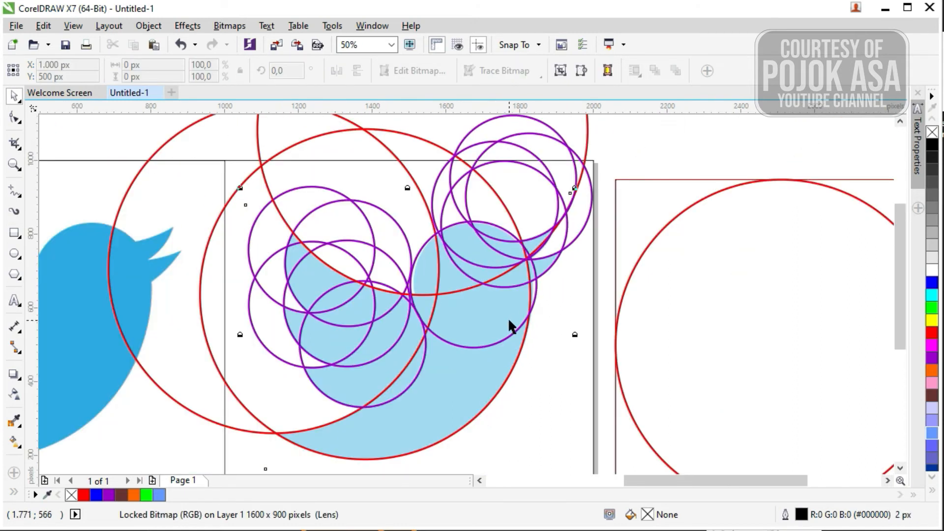
click(674, 143)
scroll(425, 282, up, 2)
scroll(392, 335, down, 1)
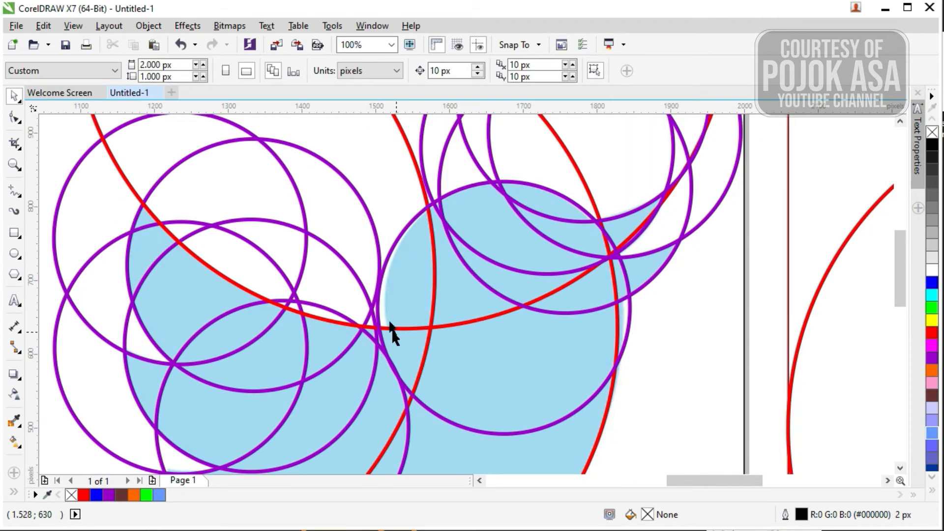
scroll(392, 335, up, 1)
click(378, 296)
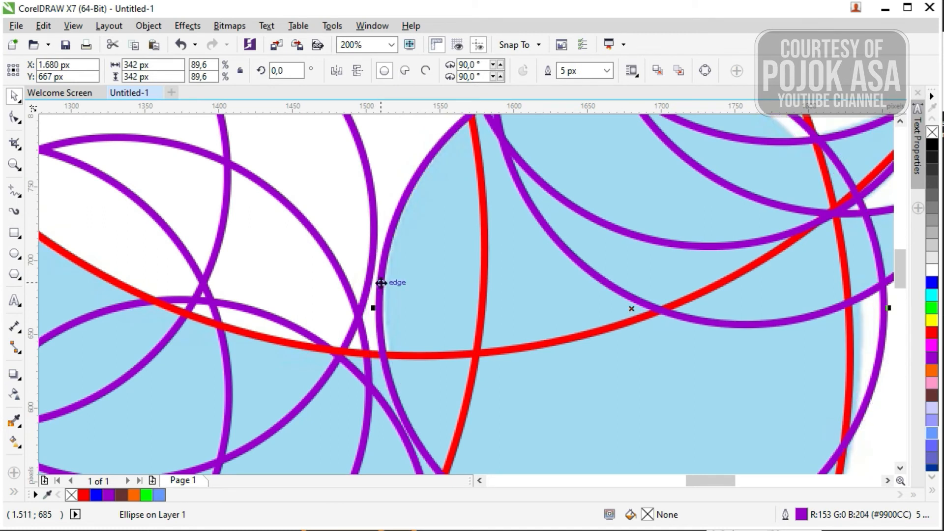
scroll(413, 295, down, 1)
scroll(590, 219, up, 1)
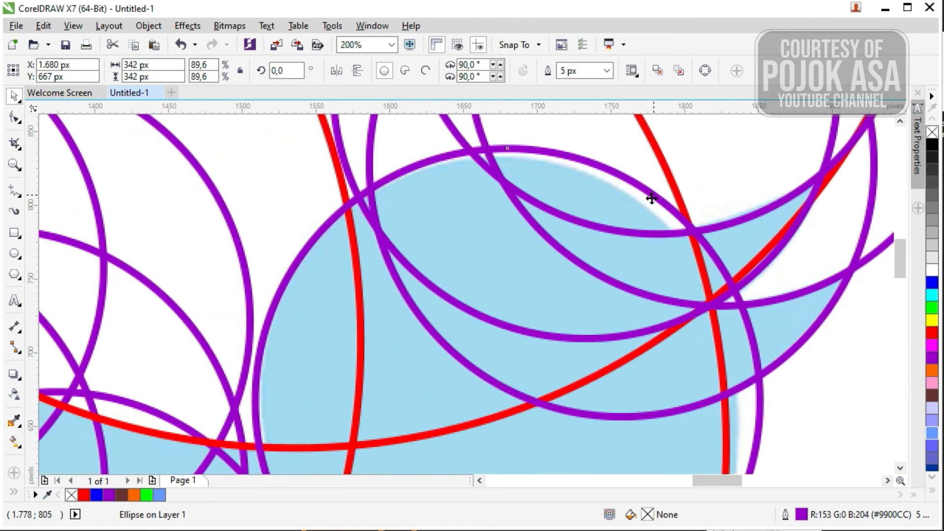
drag(652, 199, 652, 205)
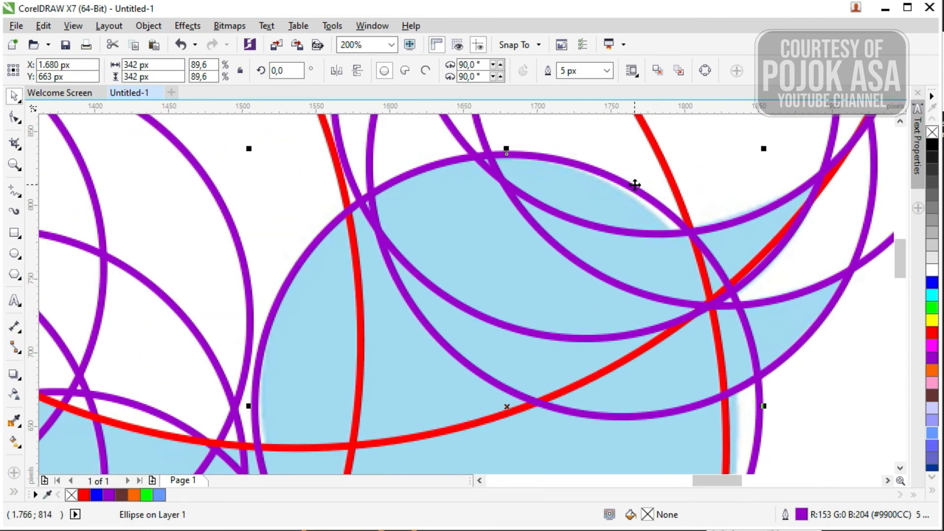
Examine the complete circle arrangement over the faded bird.
scroll(698, 453, down, 2)
click(763, 191)
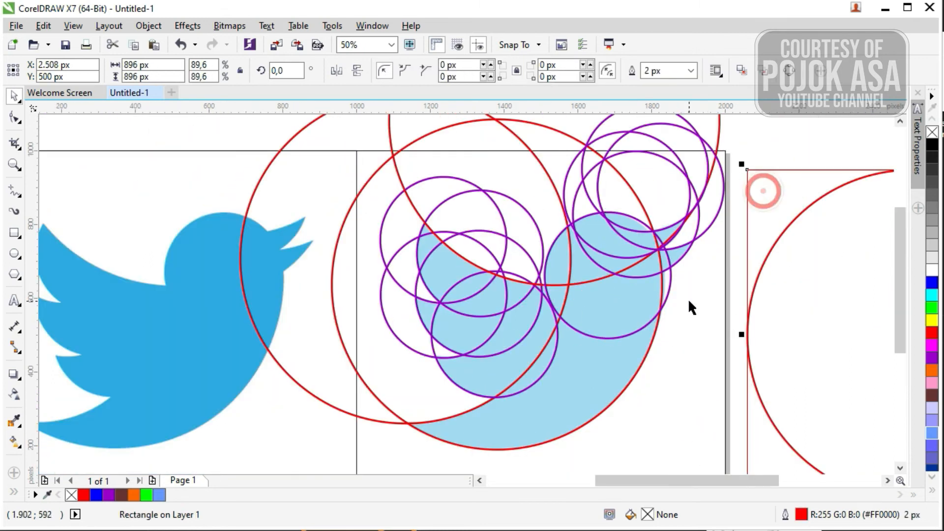
scroll(689, 299, up, 2)
scroll(570, 273, down, 2)
scroll(550, 347, down, 1)
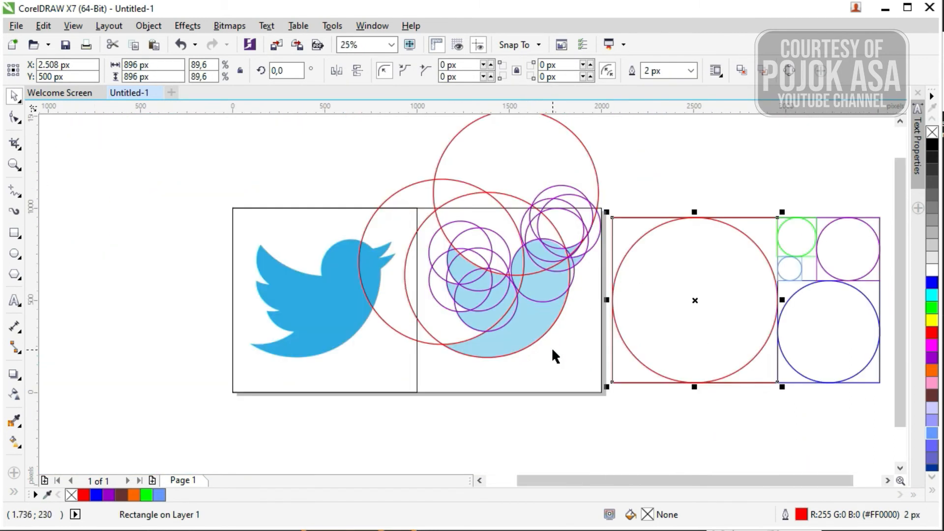
scroll(551, 346, up, 1)
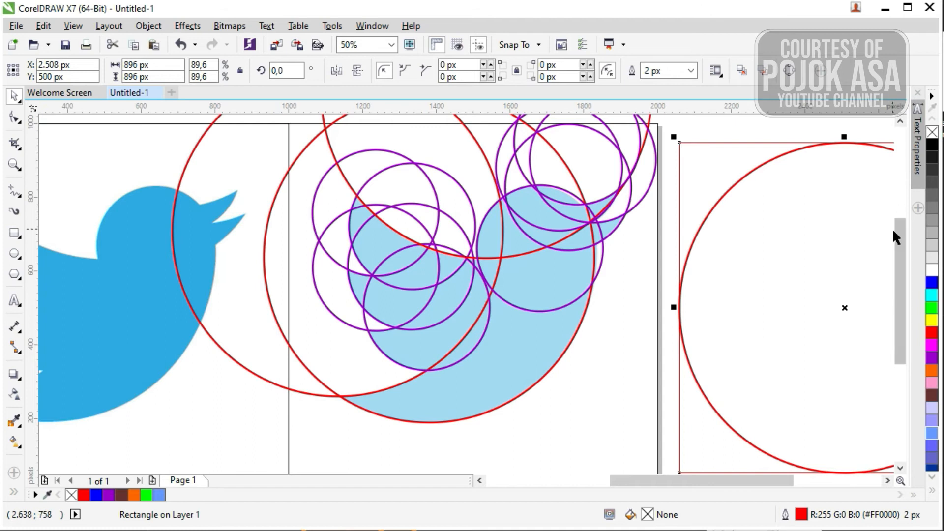
scroll(901, 222, up, 1)
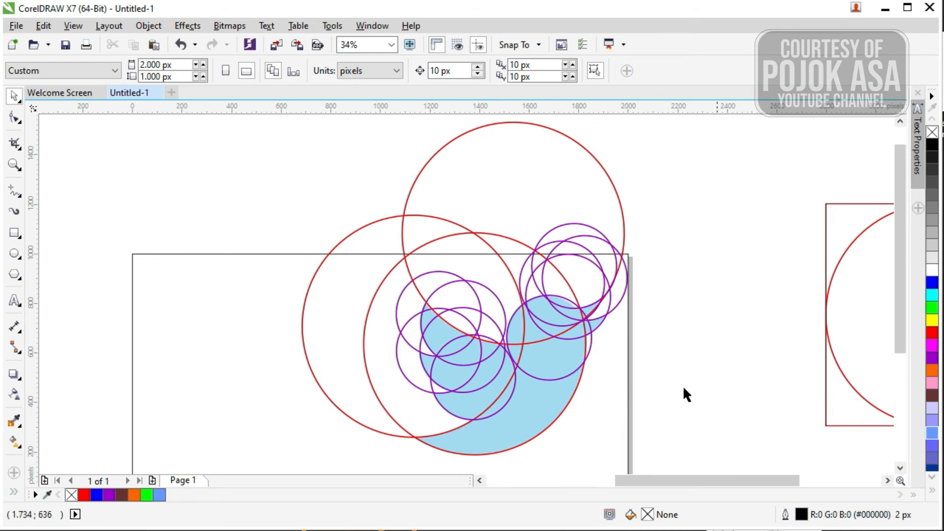
Undo the last change and select all the red and purple circles over the faded bird.
key(ctrl+z)
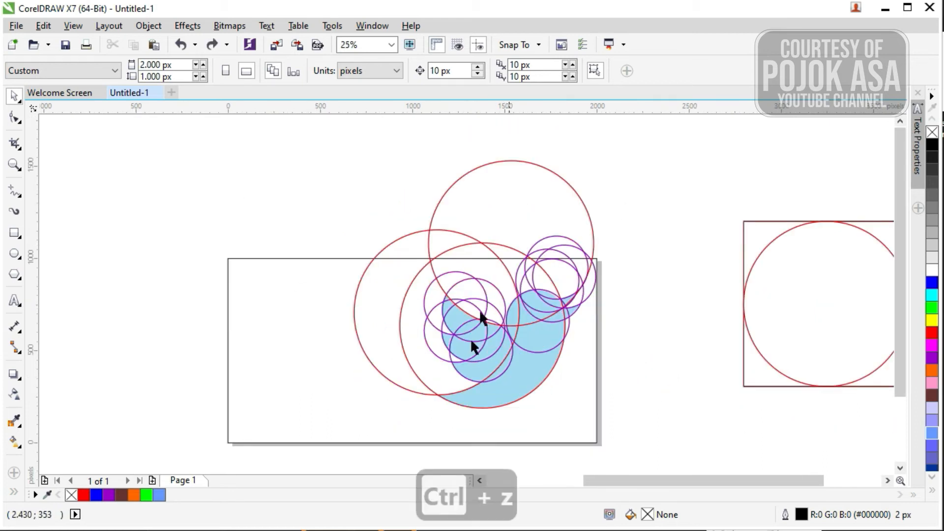
drag(285, 133, 643, 428)
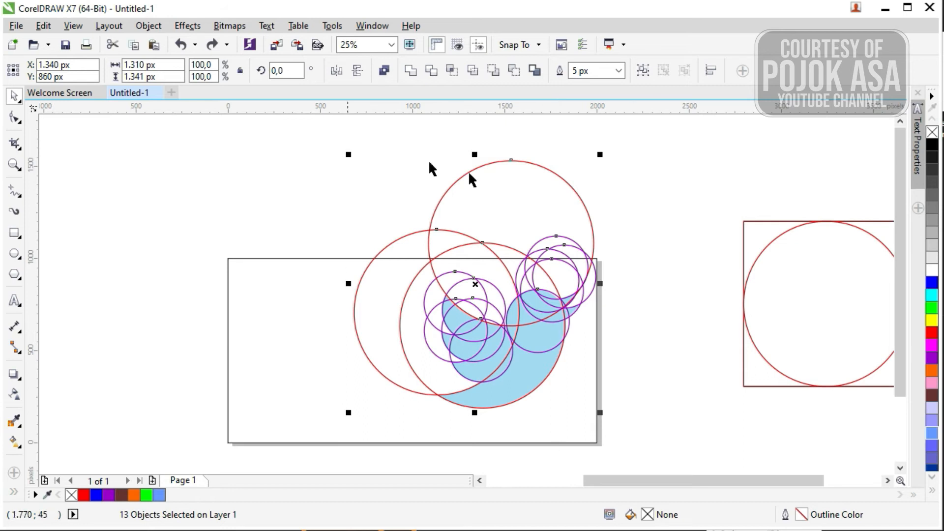
drag(294, 125, 656, 434)
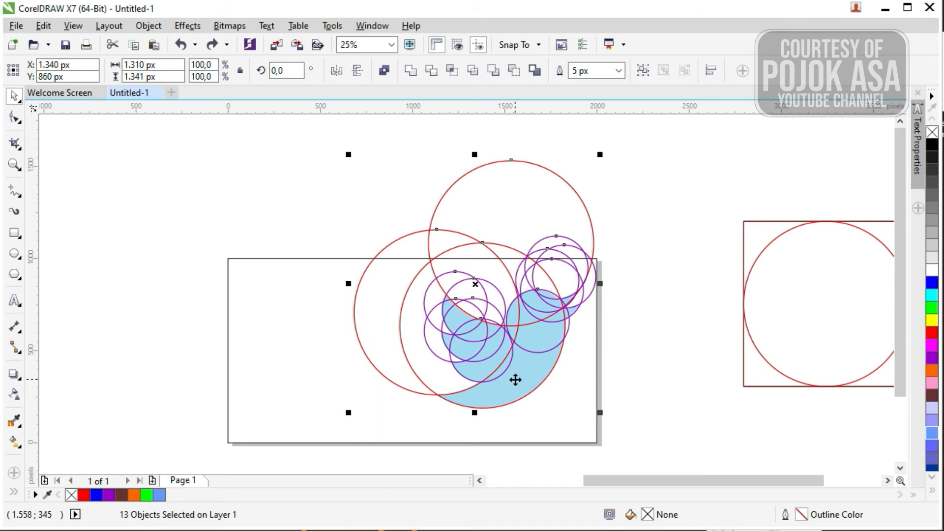
drag(287, 128, 645, 413)
Activate Smart Fill and set its fill colour to the blue sampled from the original bird logo.
click(14, 492)
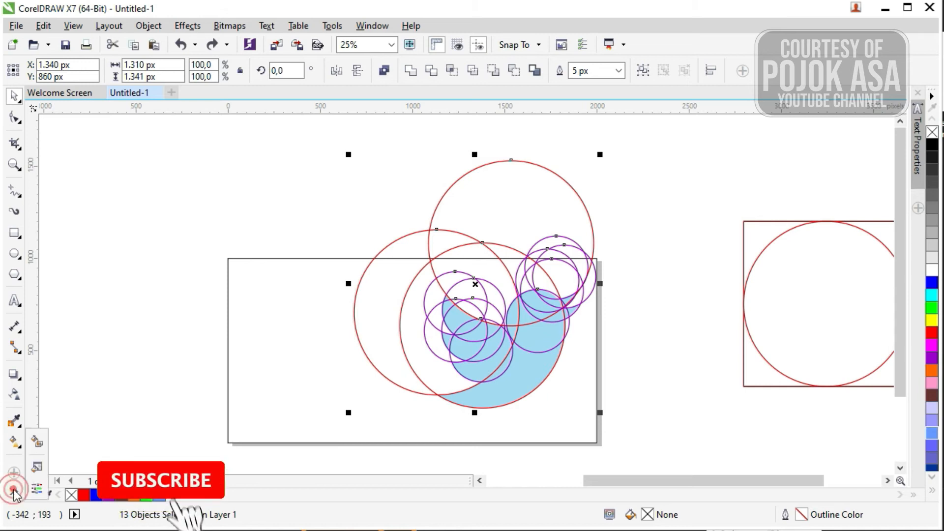
click(37, 442)
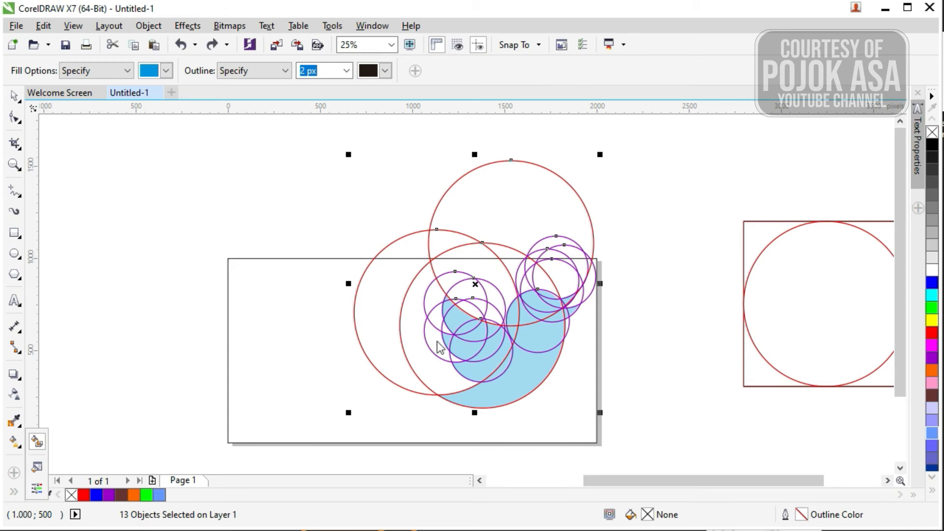
click(168, 71)
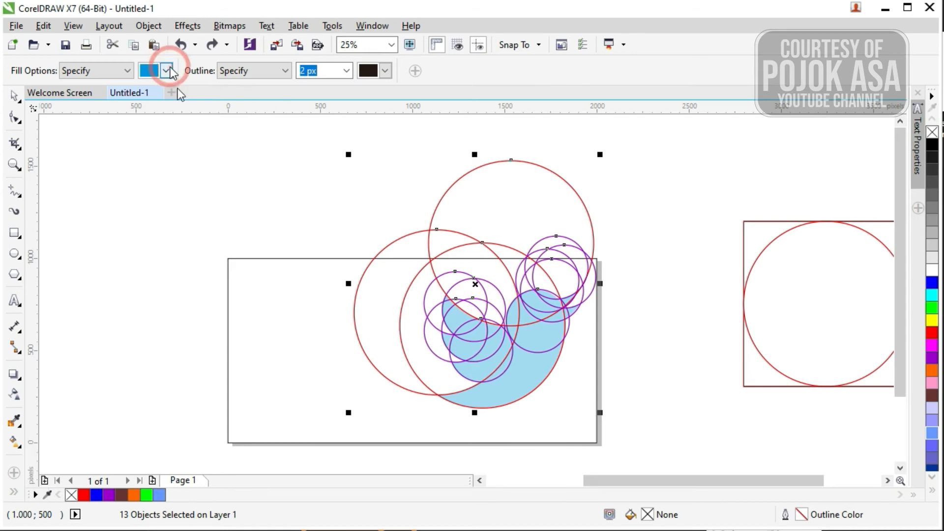
click(143, 181)
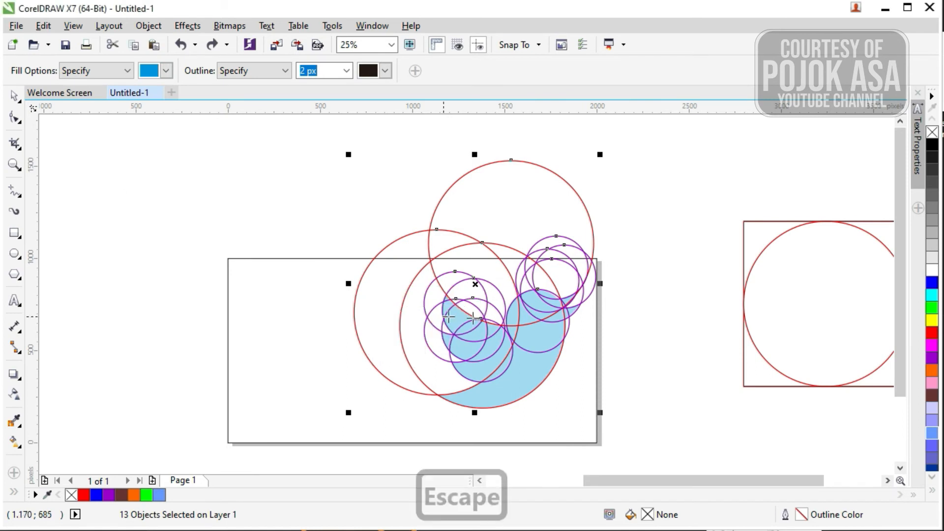
scroll(484, 340, down, 3)
scroll(364, 344, up, 3)
scroll(302, 321, down, 3)
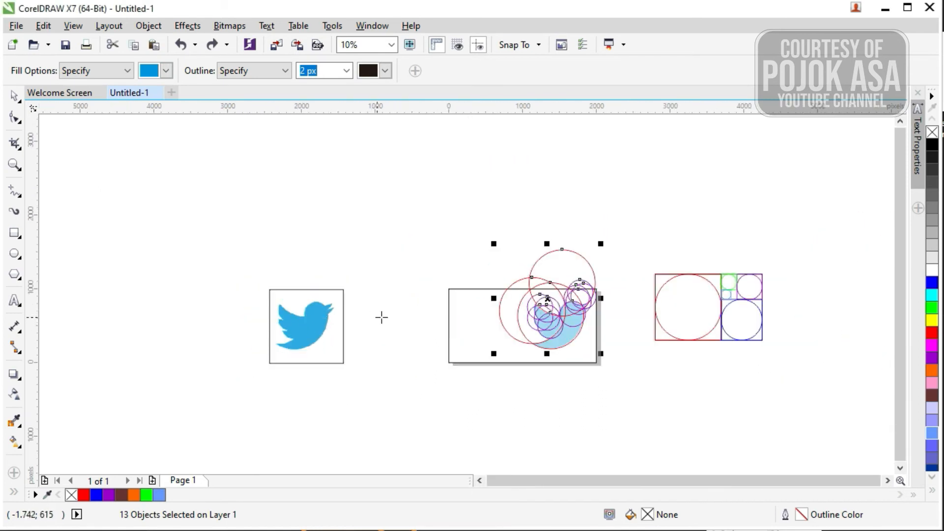
scroll(382, 317, up, 3)
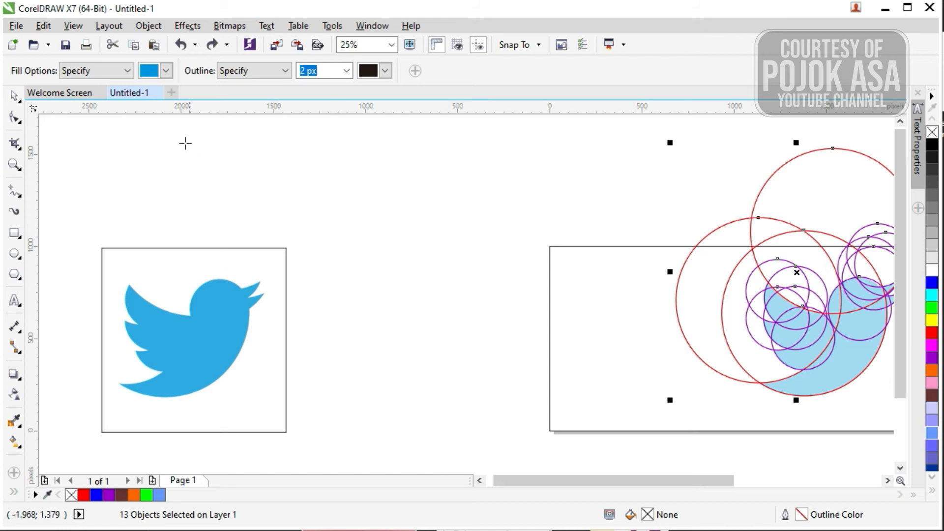
click(167, 72)
click(147, 183)
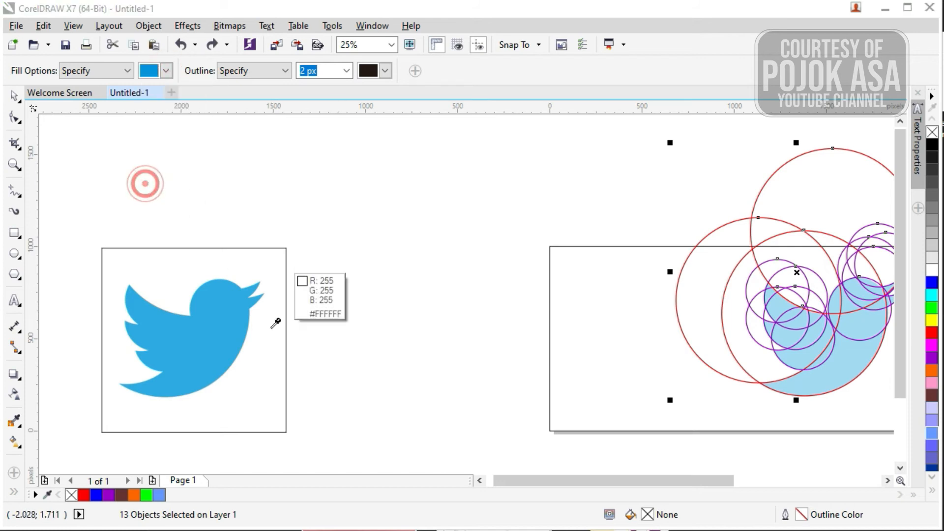
click(219, 323)
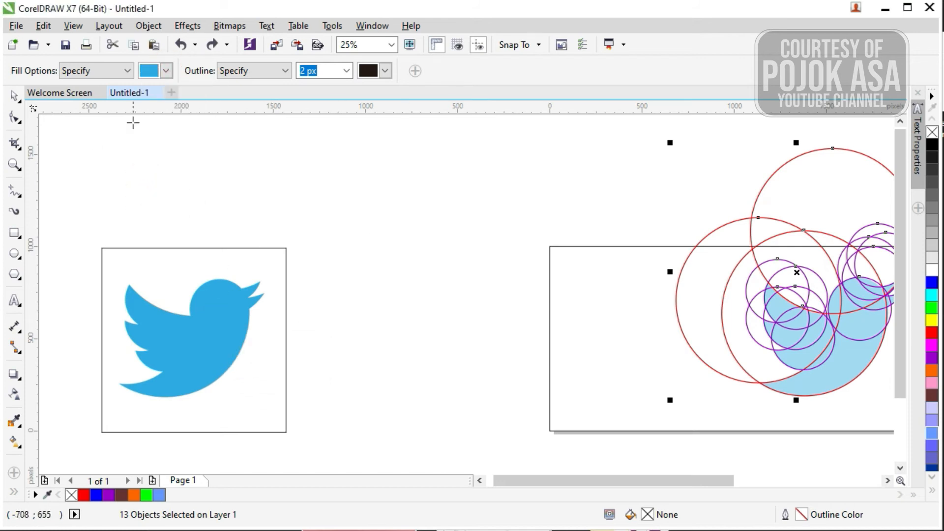
Smart-fill the tail, belly and lower head regions between the circles with blue #2DAAE2 and a 2 px black outline.
scroll(231, 310, down, 1)
scroll(312, 312, down, 1)
scroll(311, 312, up, 3)
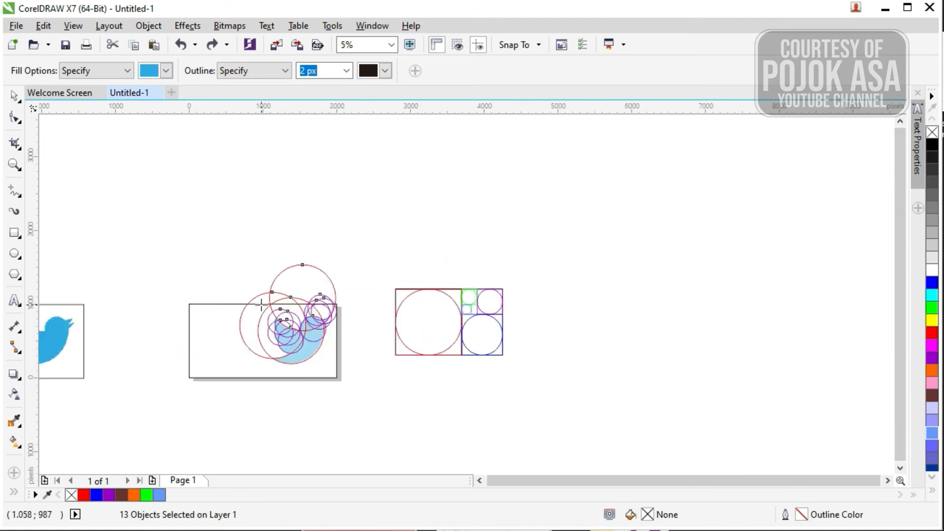
scroll(235, 367, down, 1)
scroll(234, 367, up, 1)
scroll(236, 383, down, 2)
scroll(231, 408, up, 1)
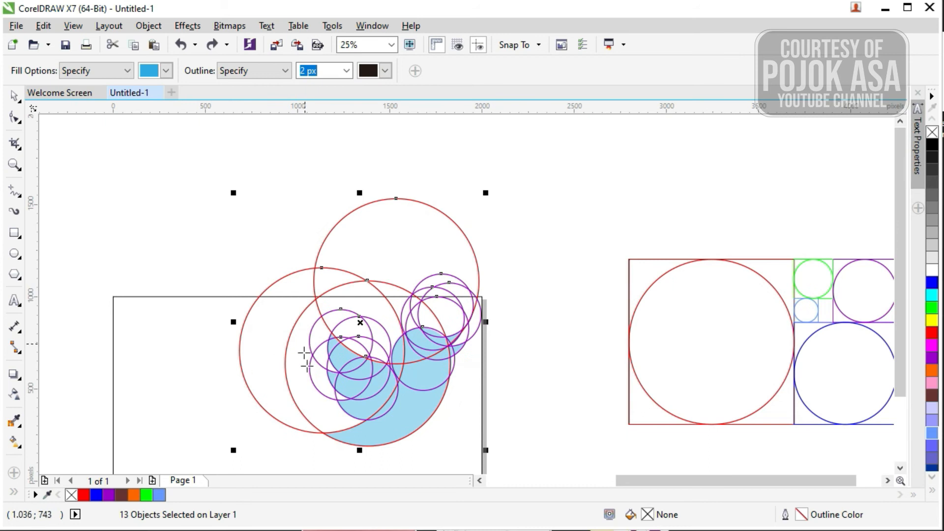
scroll(378, 447, up, 2)
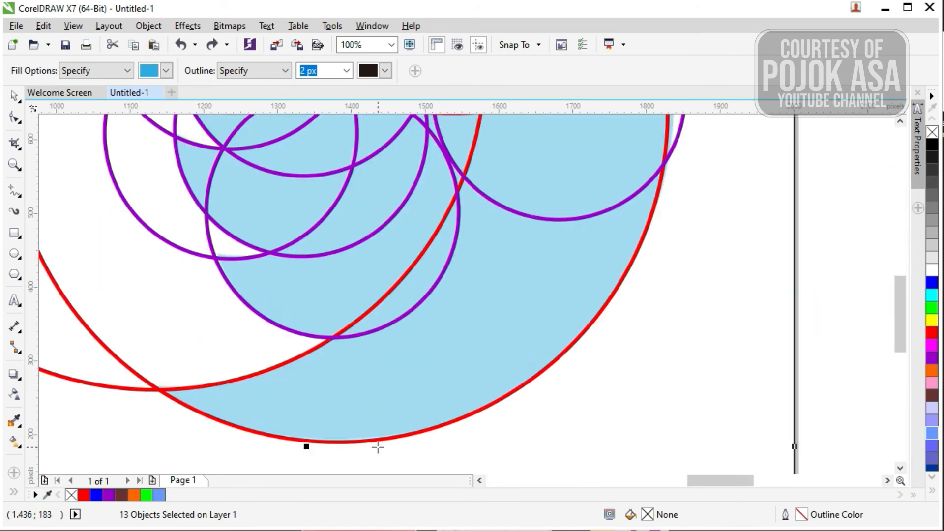
scroll(344, 420, down, 1)
scroll(403, 319, up, 1)
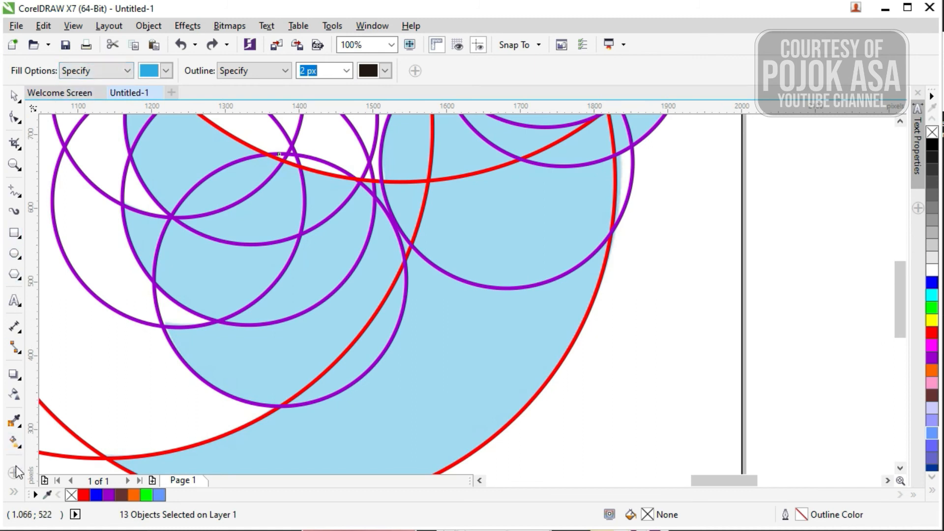
click(13, 493)
click(369, 362)
click(336, 402)
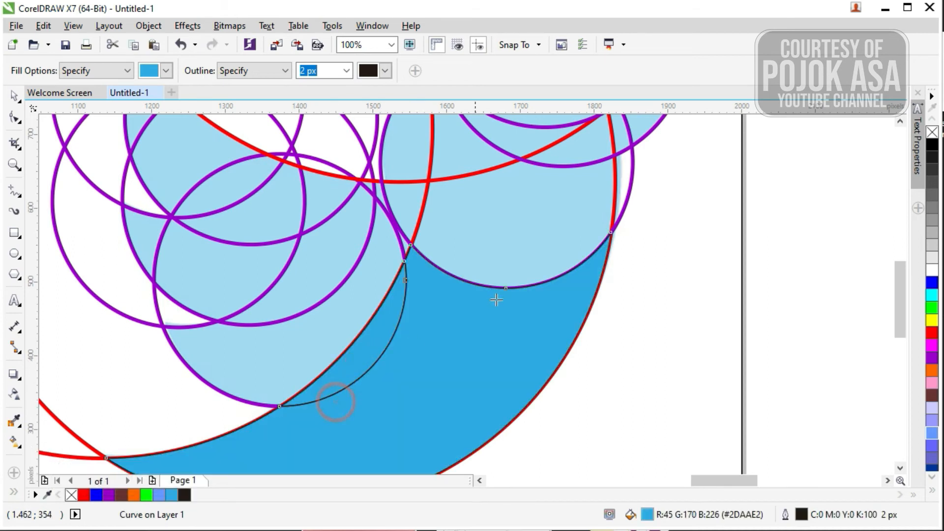
click(506, 261)
Smart-fill the lower and middle wing regions and the area beneath the wing's upper edge with blue #2DAAE2.
click(336, 314)
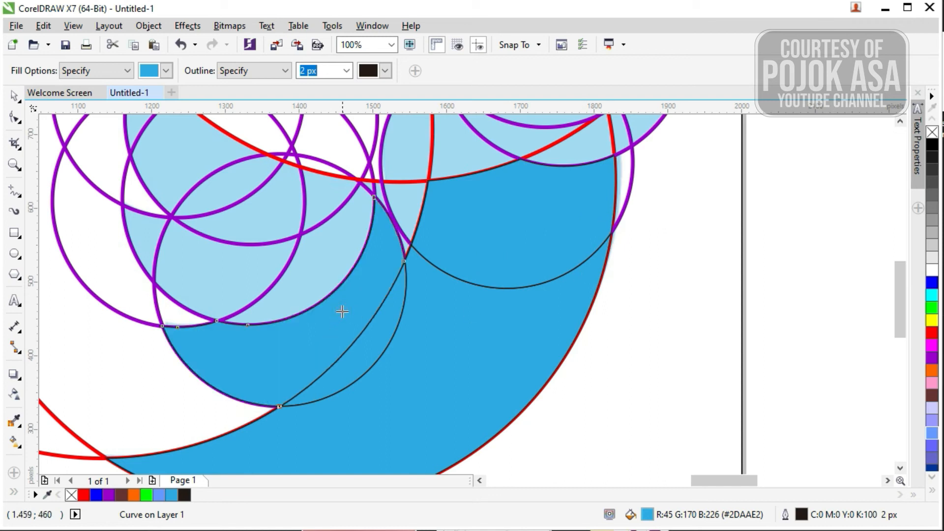
click(303, 285)
click(203, 266)
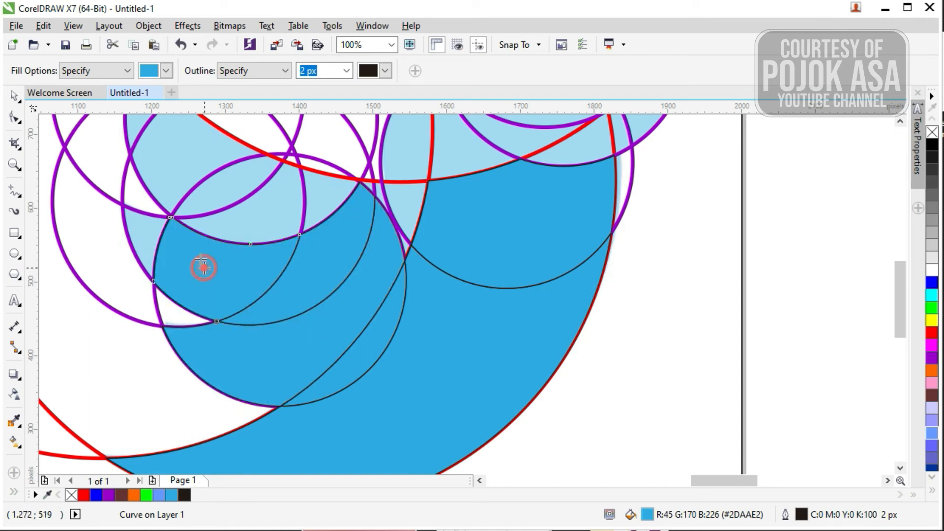
click(142, 230)
click(257, 217)
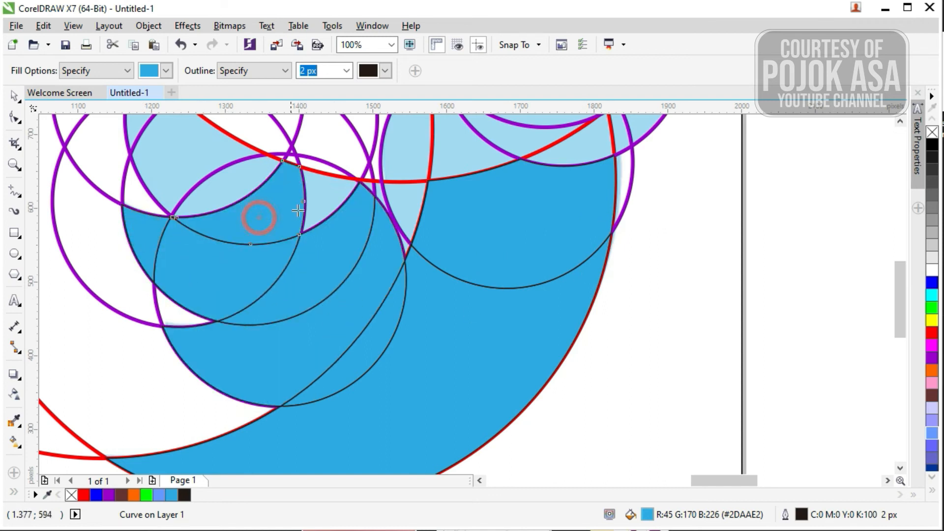
click(329, 196)
click(234, 185)
click(168, 169)
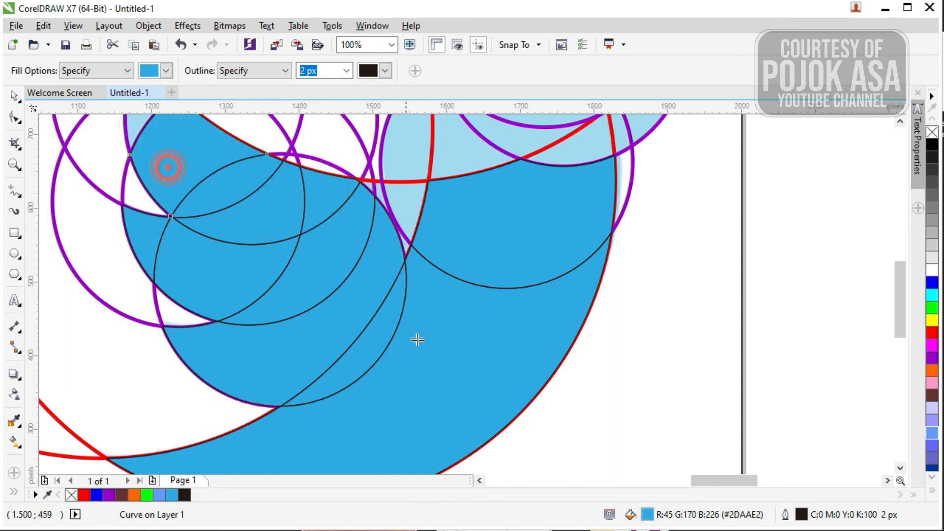
Smart-fill the remaining regions at the wing's upper tip with the same blue.
scroll(415, 337, down, 3)
scroll(320, 326, up, 2)
scroll(320, 326, up, 4)
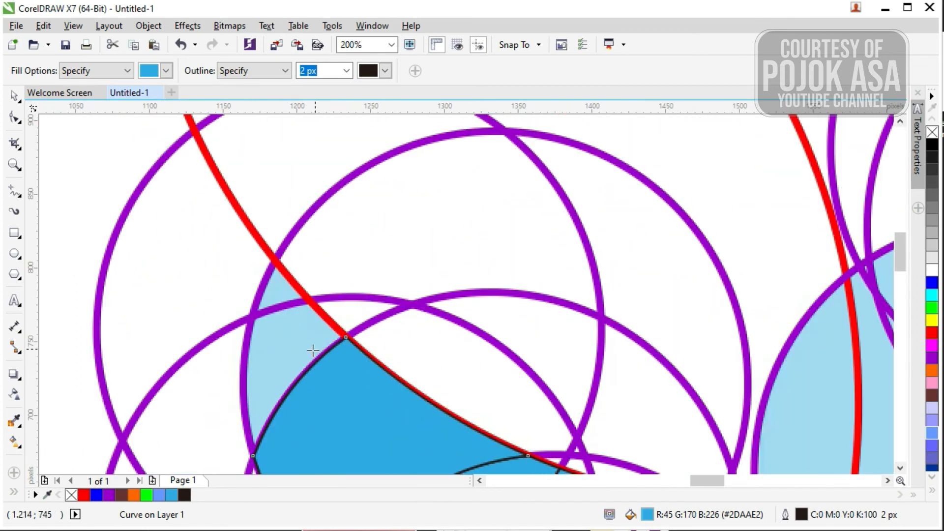
click(306, 343)
click(282, 286)
Smart-fill the narrow regions between the wing and the neck, including the small slivers beneath the red arc.
scroll(491, 382, down, 6)
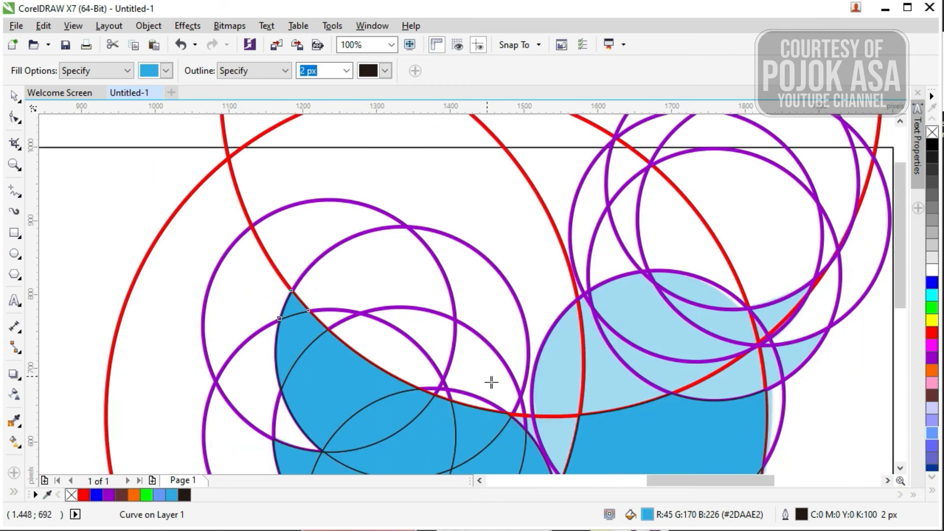
scroll(529, 392, up, 4)
click(434, 391)
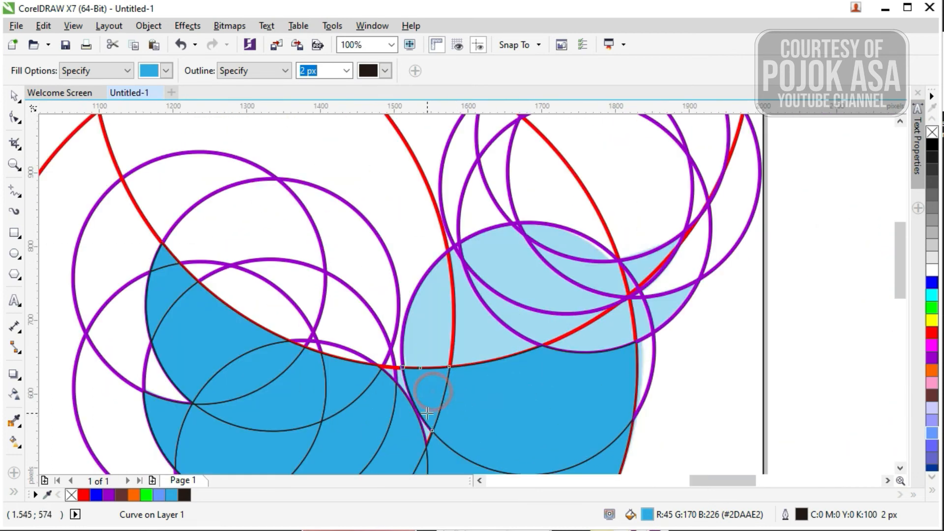
scroll(428, 413, up, 4)
click(320, 273)
click(279, 251)
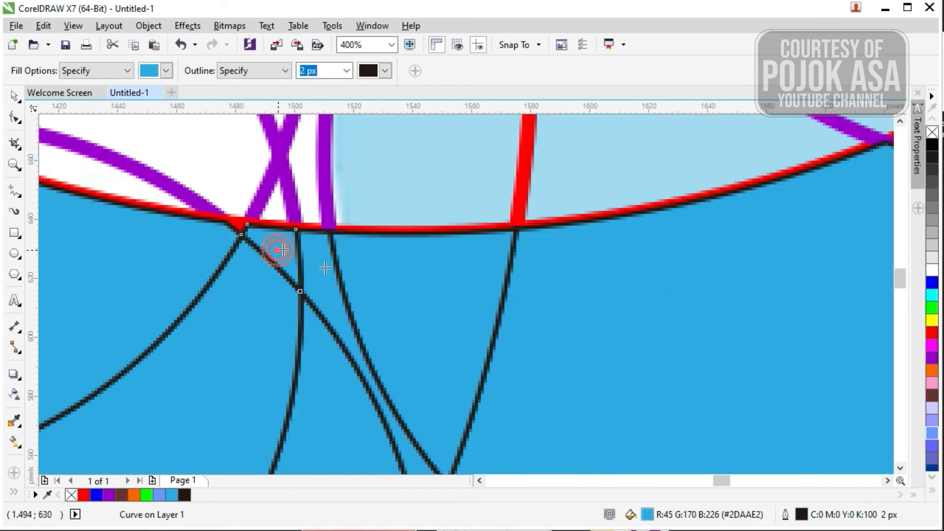
Smart-fill the back and central regions of the head, including the small sliver at its back edge.
scroll(459, 335, down, 6)
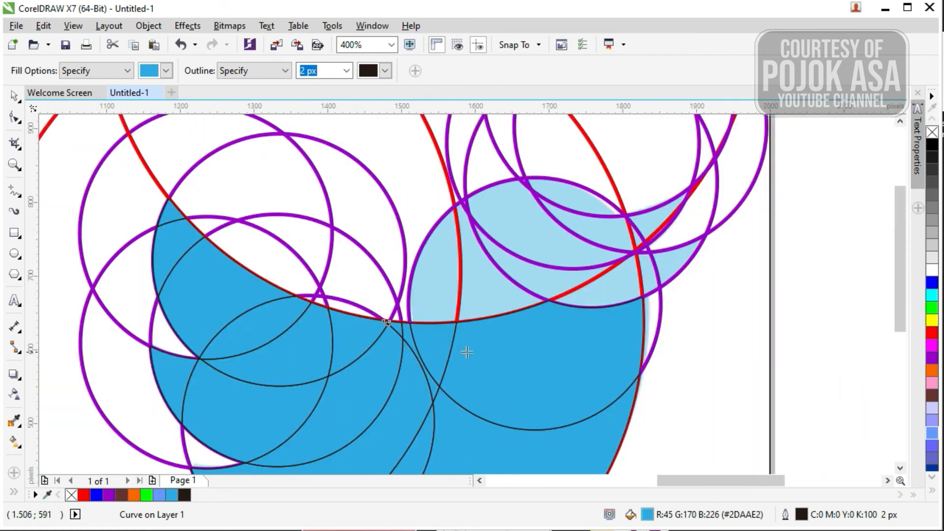
scroll(424, 355, up, 4)
click(334, 336)
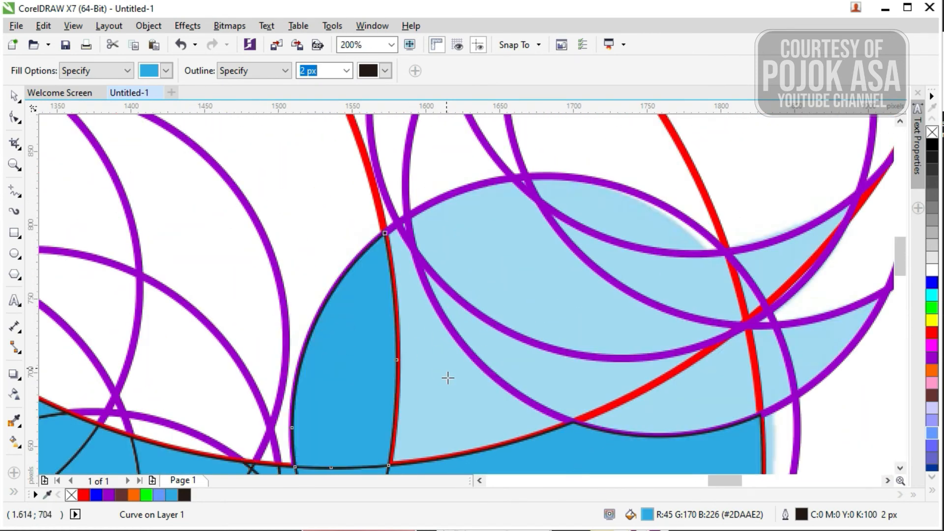
click(447, 377)
click(524, 359)
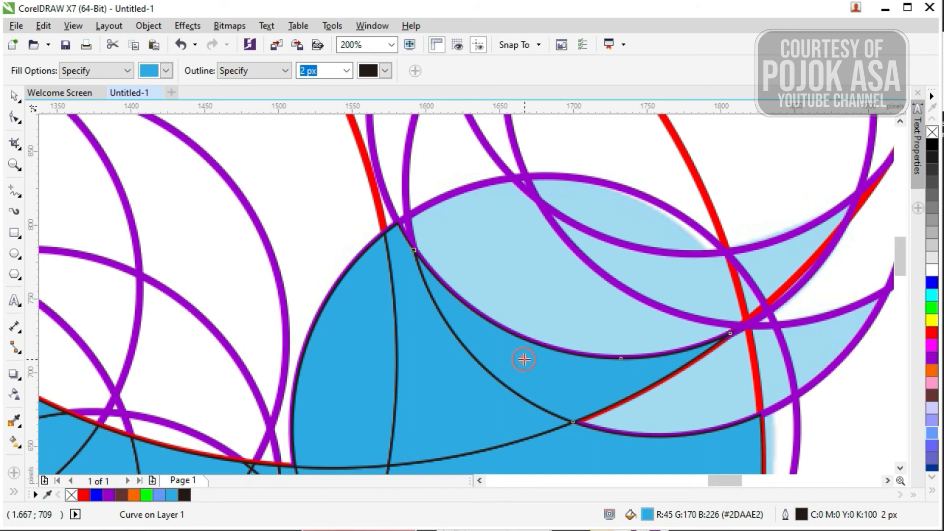
click(499, 292)
scroll(403, 227, up, 2)
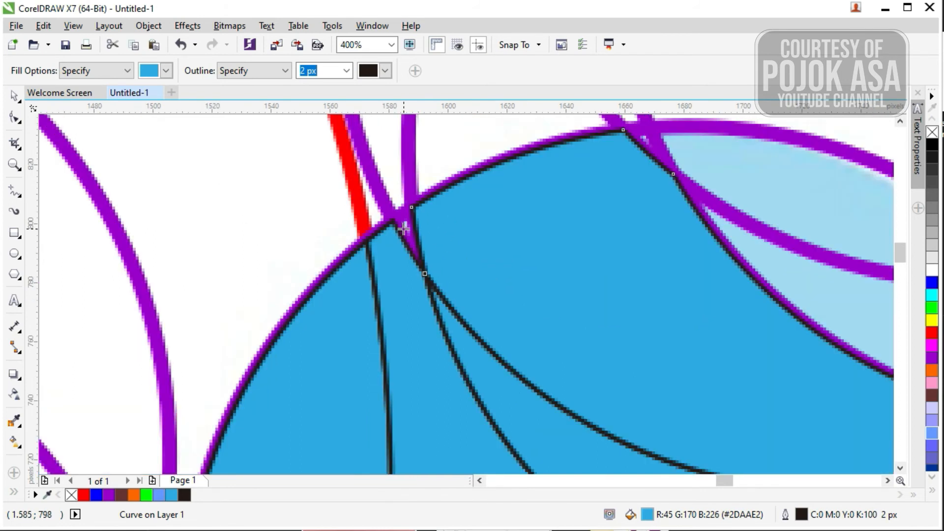
click(404, 224)
Smart-fill the crown of the head and the upper beak regions with the same blue.
scroll(418, 236, down, 4)
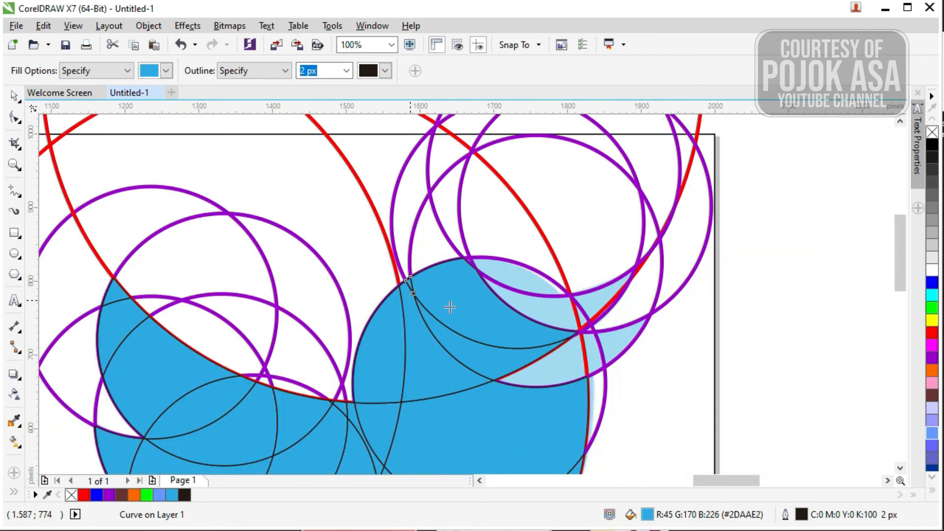
click(512, 264)
scroll(508, 268, up, 4)
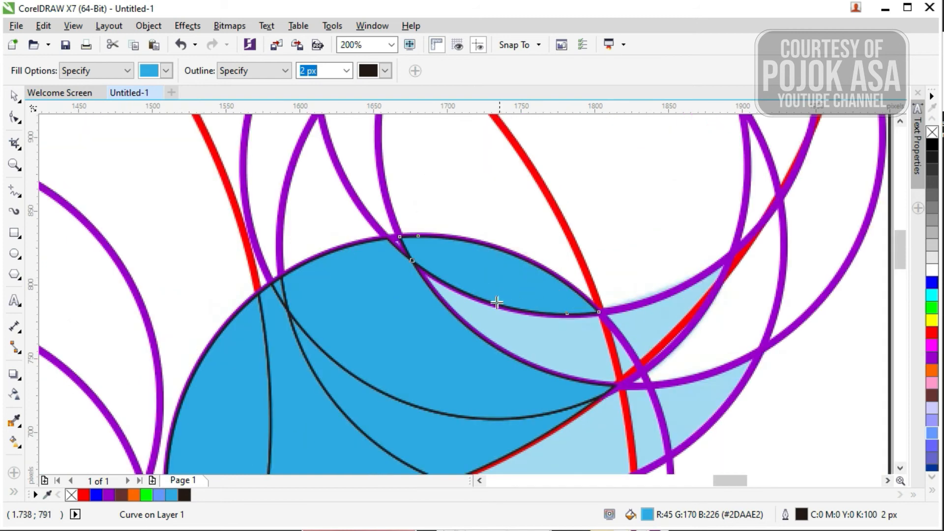
click(566, 359)
click(297, 183)
scroll(560, 331, down, 4)
scroll(515, 333, up, 4)
click(552, 305)
scroll(573, 258, down, 4)
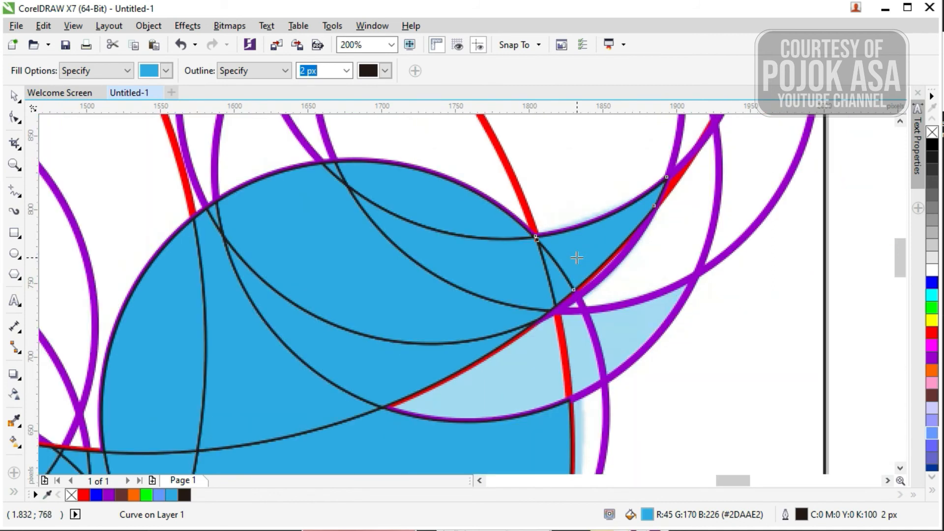
Smart-fill the region beneath the head's red arc and the lower beak out to its tip.
scroll(554, 312, up, 2)
scroll(555, 311, up, 2)
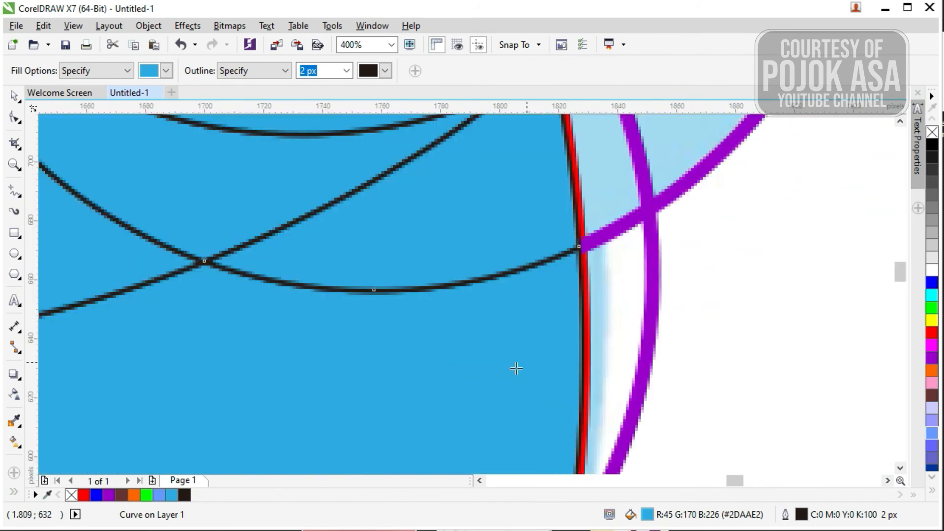
scroll(514, 371, down, 4)
scroll(521, 336, up, 2)
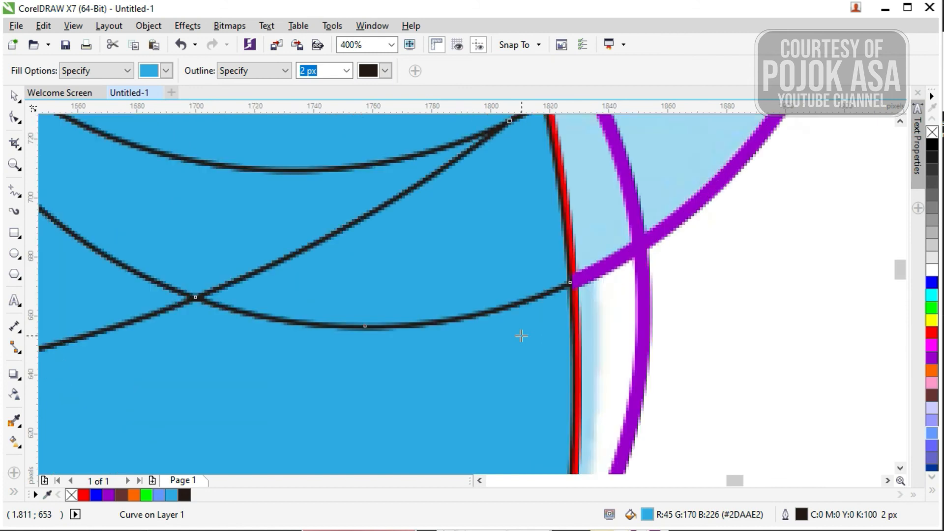
scroll(531, 341, down, 2)
scroll(600, 195, up, 1)
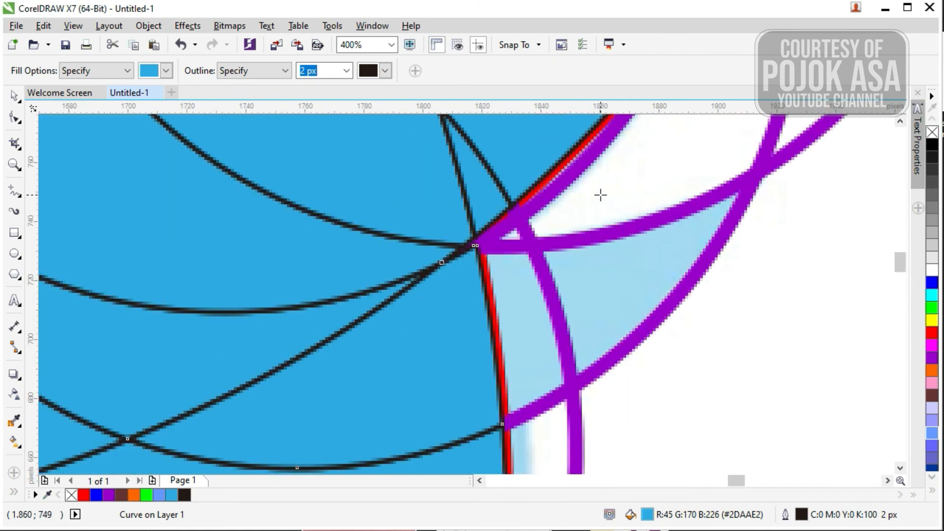
scroll(523, 295, up, 1)
scroll(523, 295, down, 4)
scroll(524, 308, up, 3)
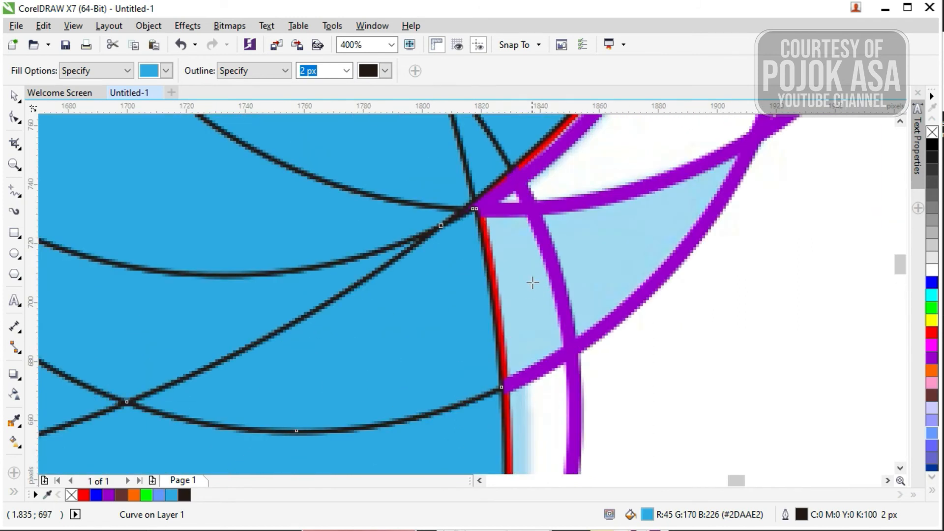
click(617, 260)
scroll(534, 303, down, 1)
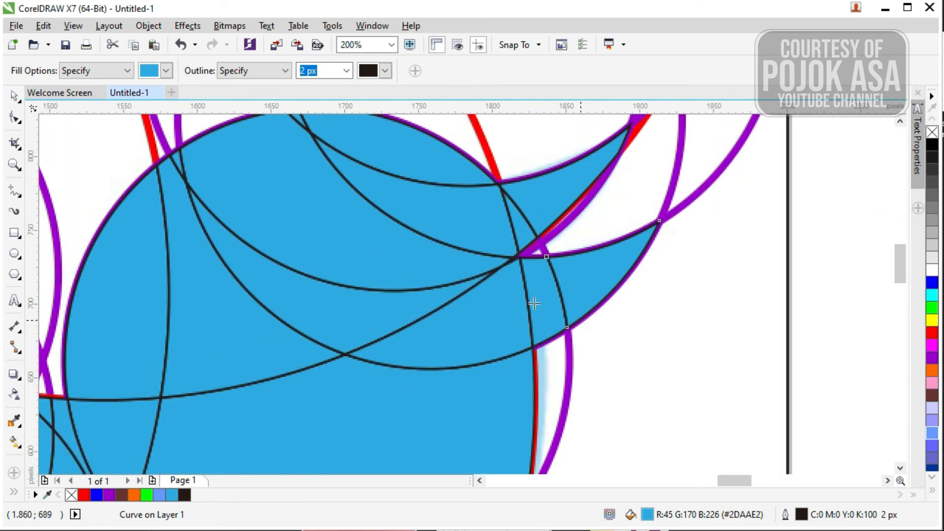
Smart-fill the thin slivers along the upper beak's lower edge and where the two beak halves meet.
scroll(575, 295, down, 1)
scroll(599, 276, up, 2)
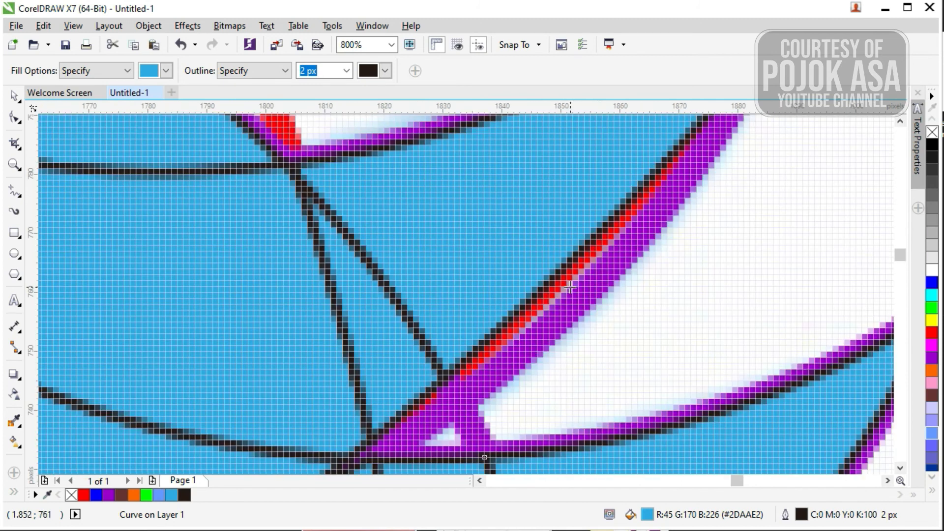
scroll(569, 287, down, 1)
click(569, 280)
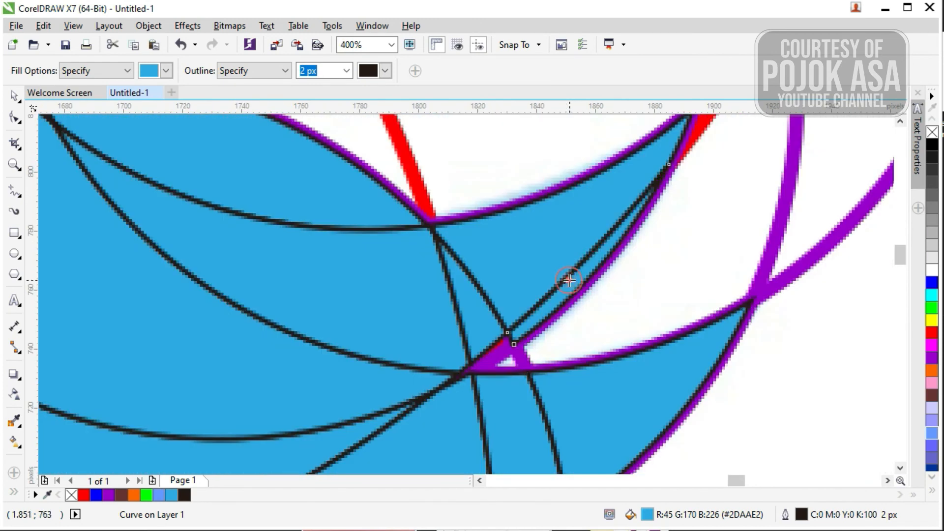
click(495, 349)
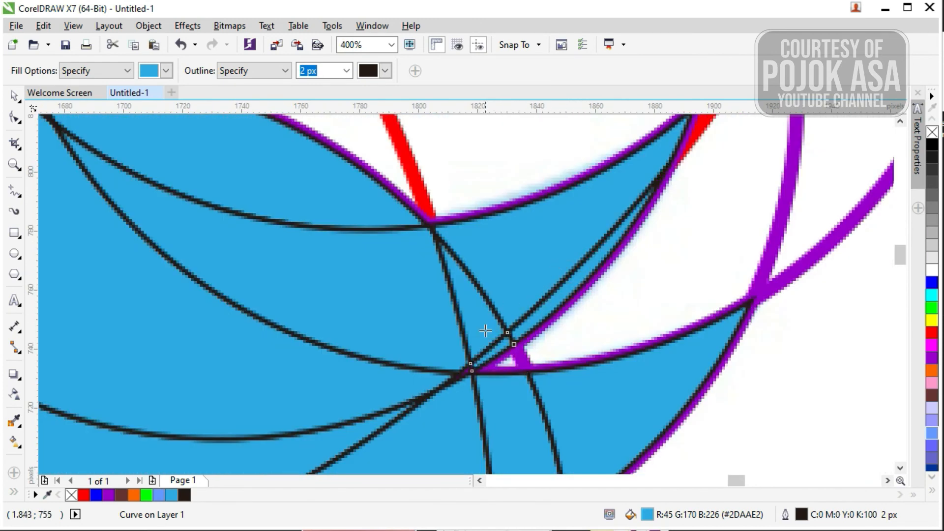
scroll(463, 372, up, 2)
click(453, 375)
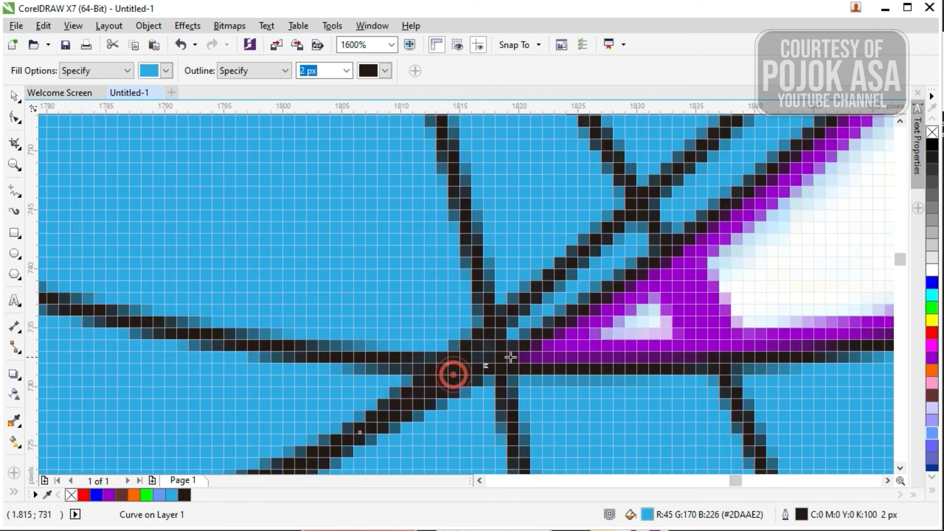
Examine the throat edge between the red and purple circles for uncovered parts of the faded bird.
scroll(522, 359, down, 4)
scroll(558, 342, down, 2)
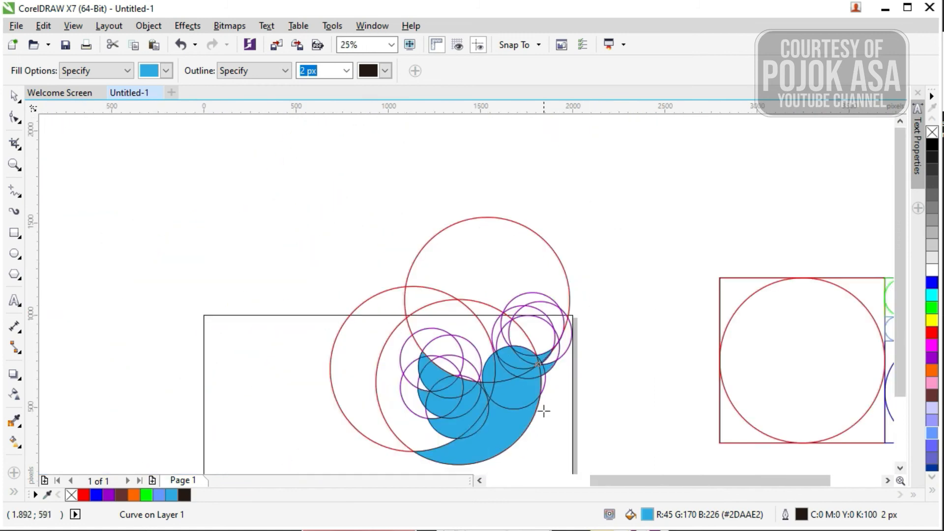
scroll(484, 409, up, 2)
scroll(513, 308, up, 2)
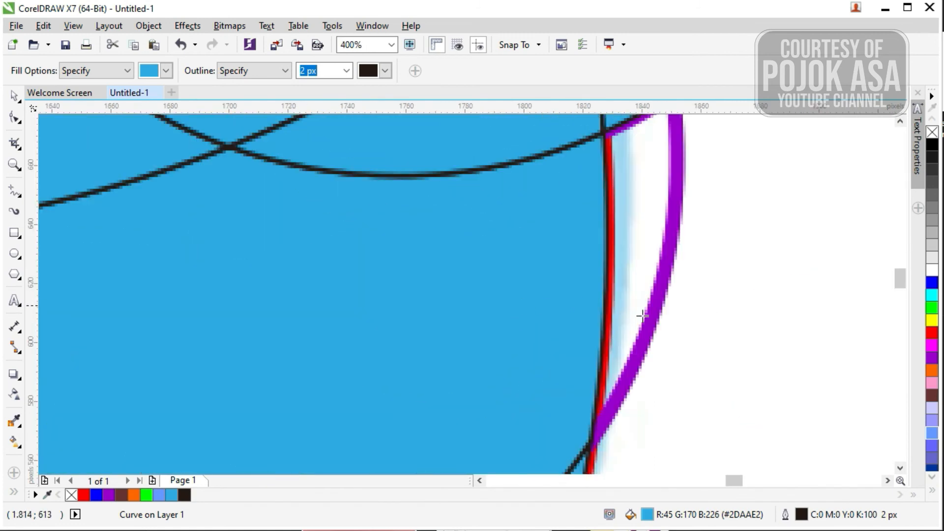
scroll(642, 315, down, 2)
scroll(463, 378, down, 1)
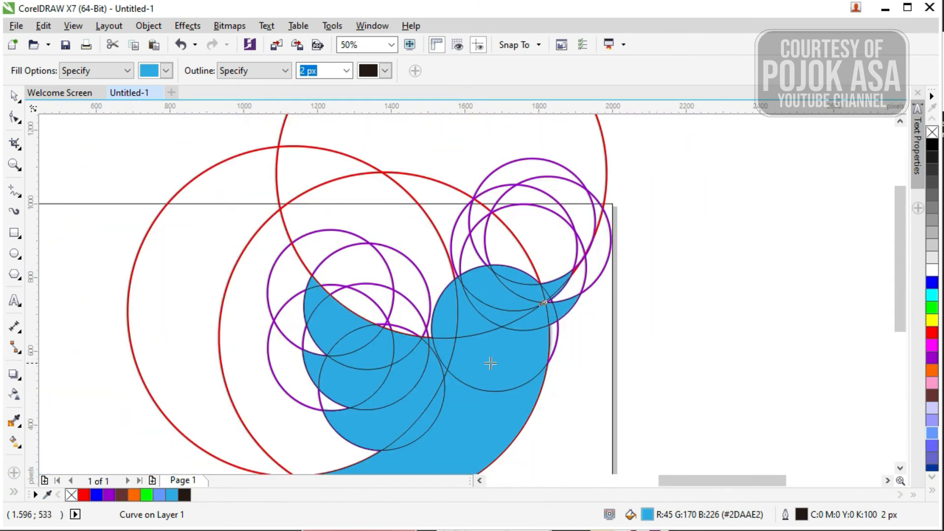
scroll(490, 363, down, 1)
drag(236, 171, 437, 407)
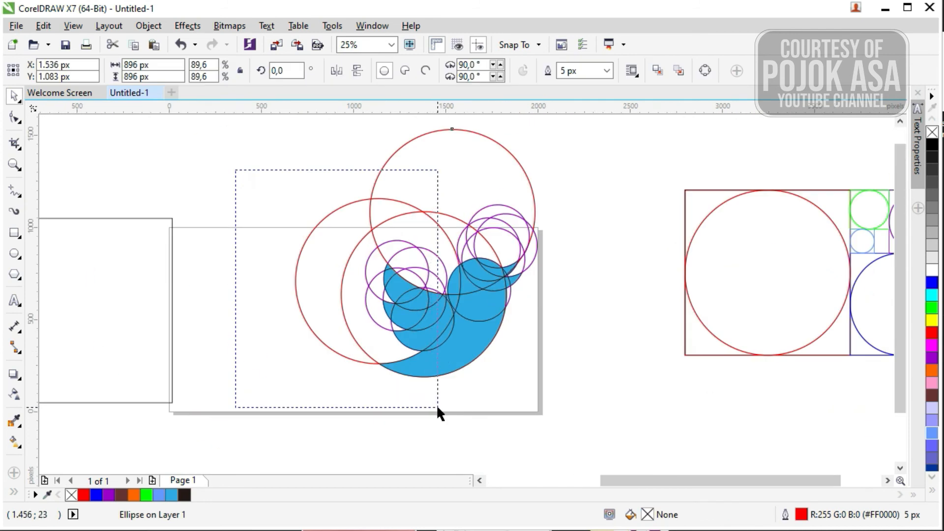
click(606, 349)
Examine the complete blue-filled bird and its surrounding circles for missed regions.
scroll(459, 315, up, 1)
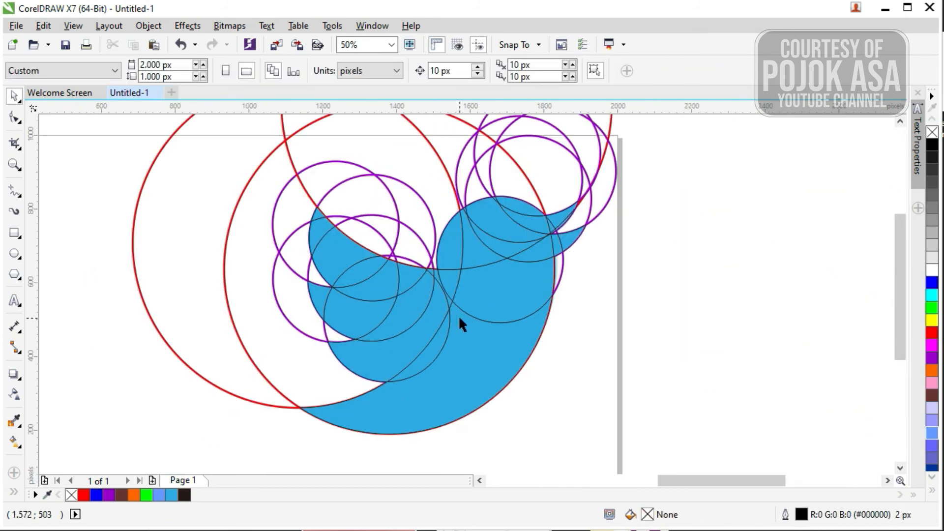
scroll(566, 238, up, 1)
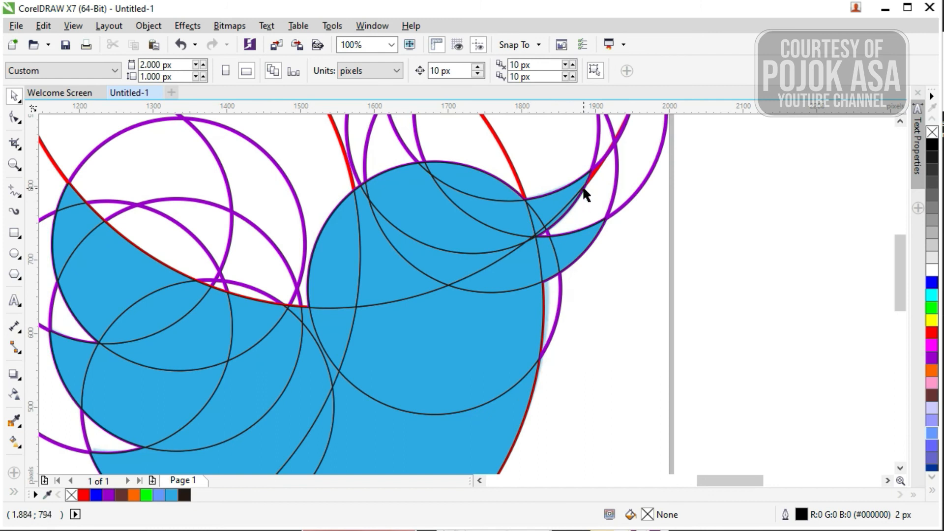
scroll(379, 315, down, 2)
scroll(344, 356, up, 1)
scroll(344, 358, down, 1)
scroll(344, 358, up, 1)
scroll(441, 359, down, 1)
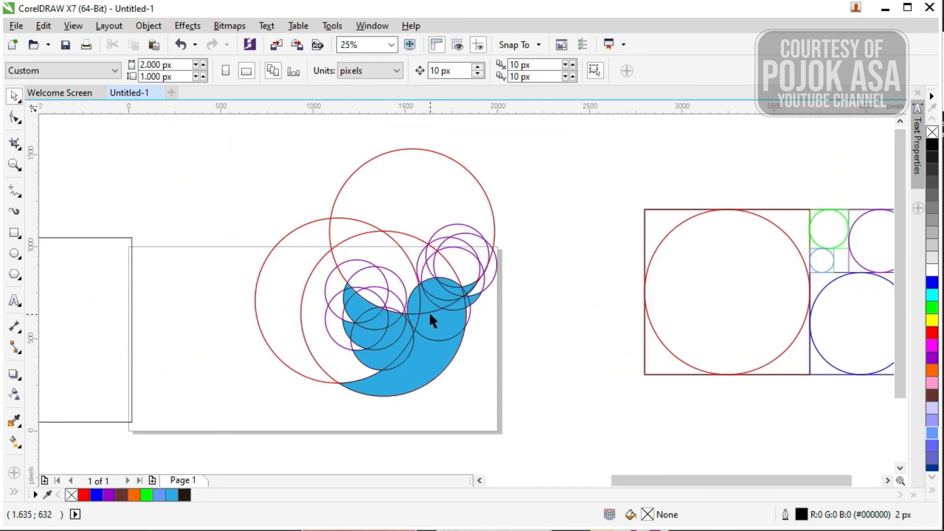
scroll(429, 311, up, 1)
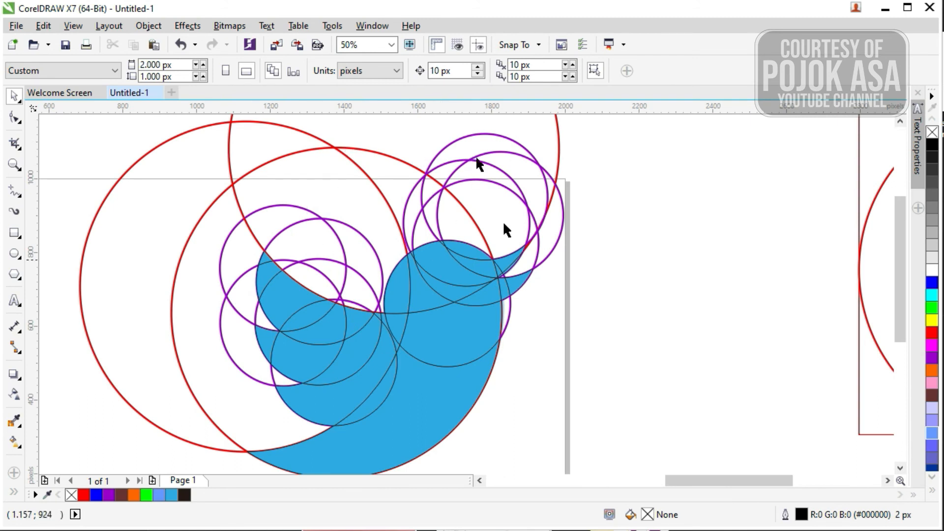
scroll(471, 273, down, 1)
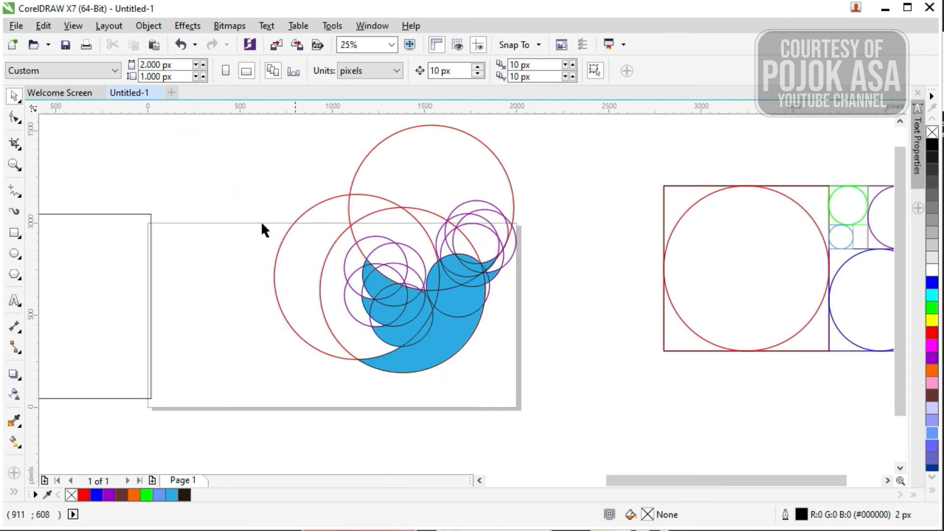
scroll(396, 308, up, 1)
scroll(376, 307, down, 1)
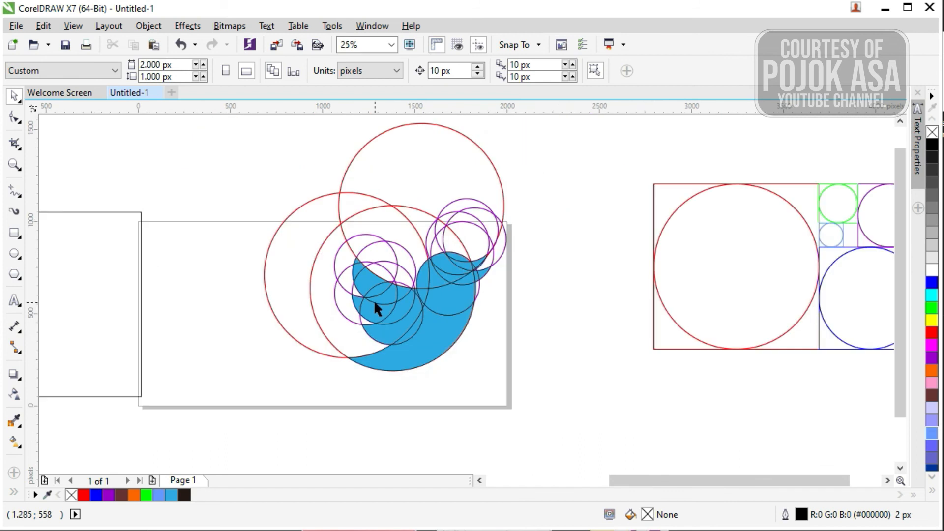
Delete the two large red circles around the wing and body, and undo the mistaken deletion at the wing.
click(289, 216)
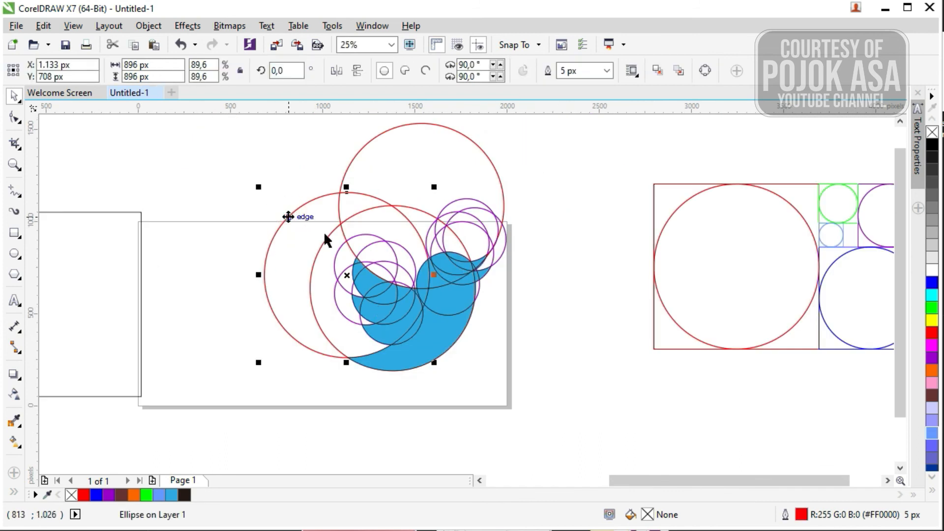
key(ctrl+z)
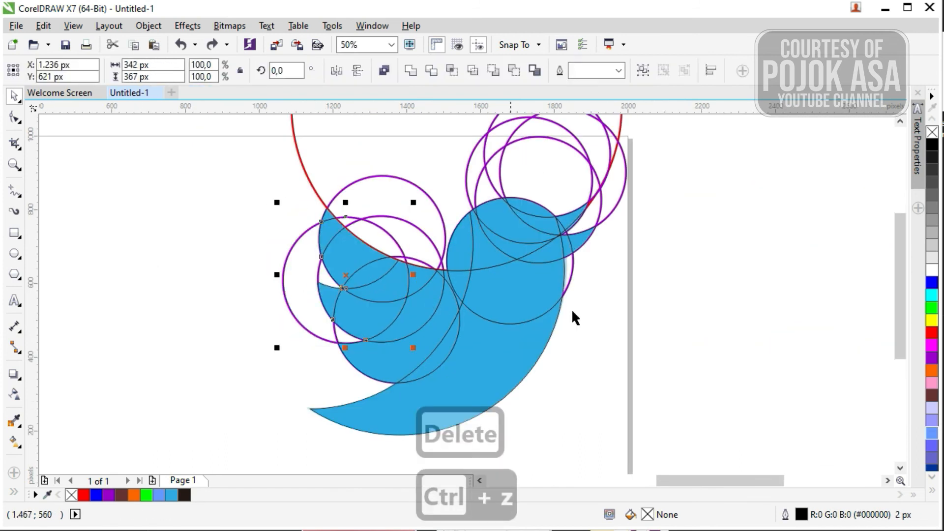
click(601, 368)
Delete the four purple construction circles around the wing feathers and the large red circle above the bird's back.
click(413, 185)
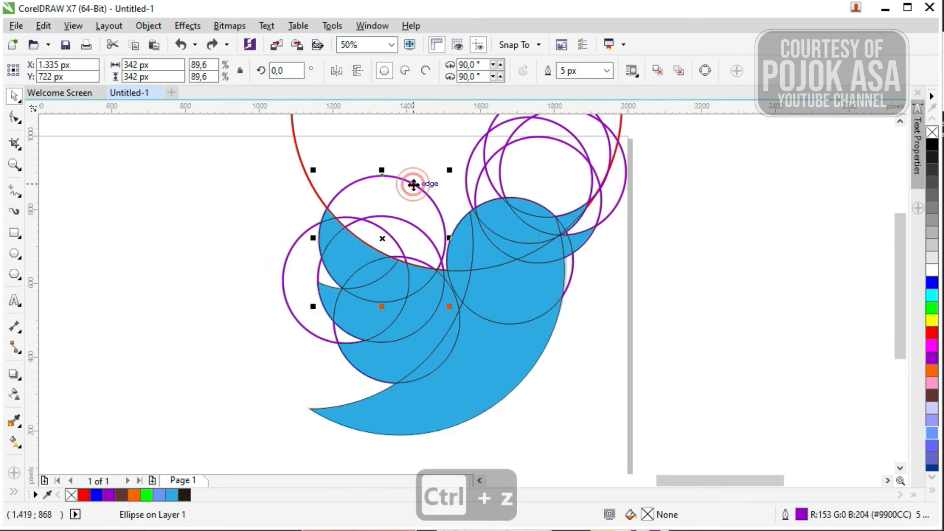
click(290, 245)
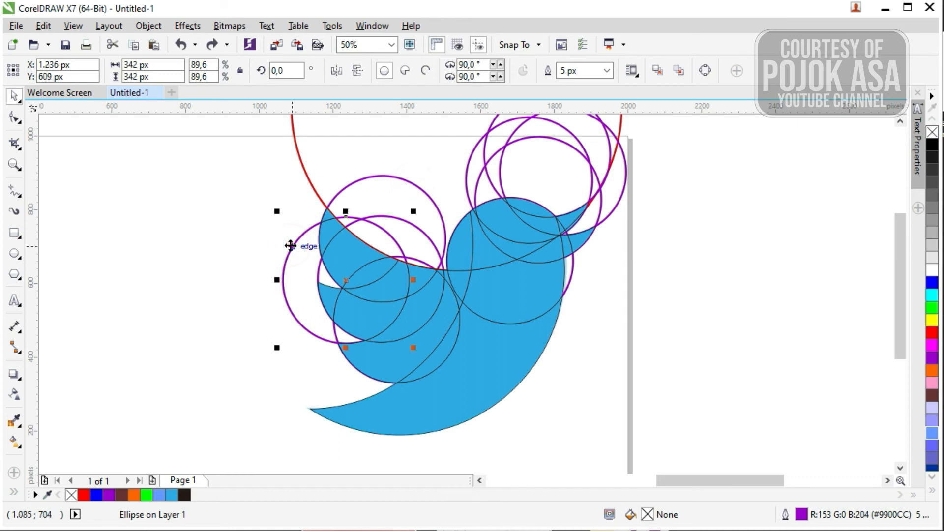
key(Delete)
click(385, 177)
key(Delete)
click(303, 161)
key(Delete)
click(317, 272)
key(Delete)
click(335, 334)
key(Delete)
Delete the remaining purple construction circles around the bird's head and beak.
click(502, 170)
key(Delete)
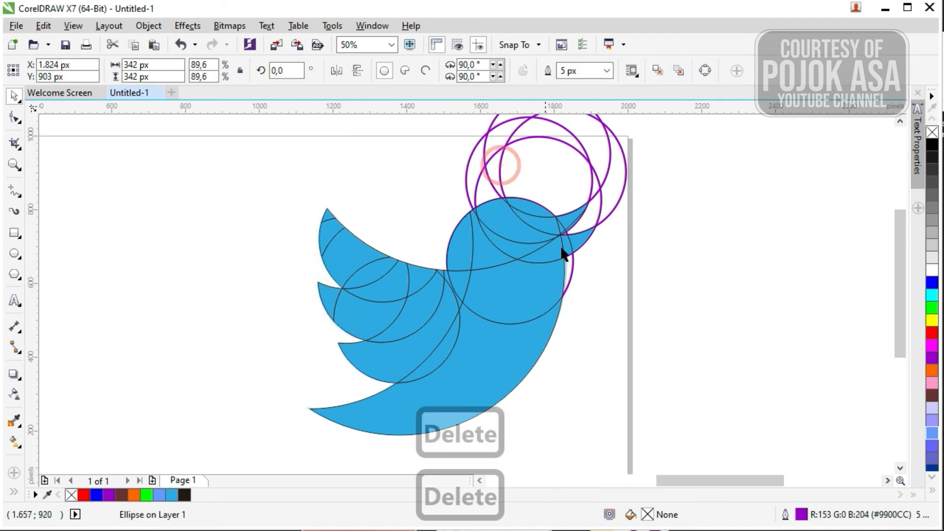
scroll(579, 205, down, 2)
scroll(560, 214, up, 2)
click(550, 202)
key(Delete)
click(557, 184)
key(Delete)
click(566, 256)
key(Delete)
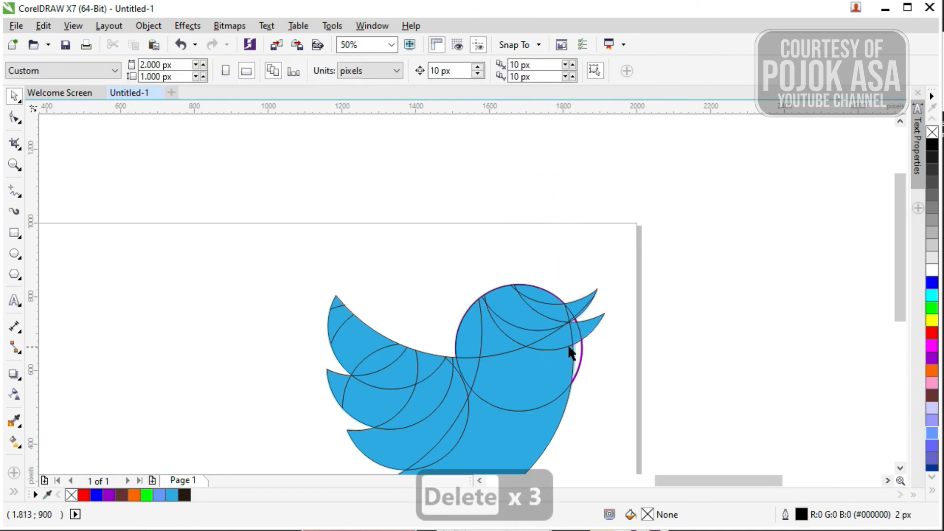
click(577, 359)
key(Delete)
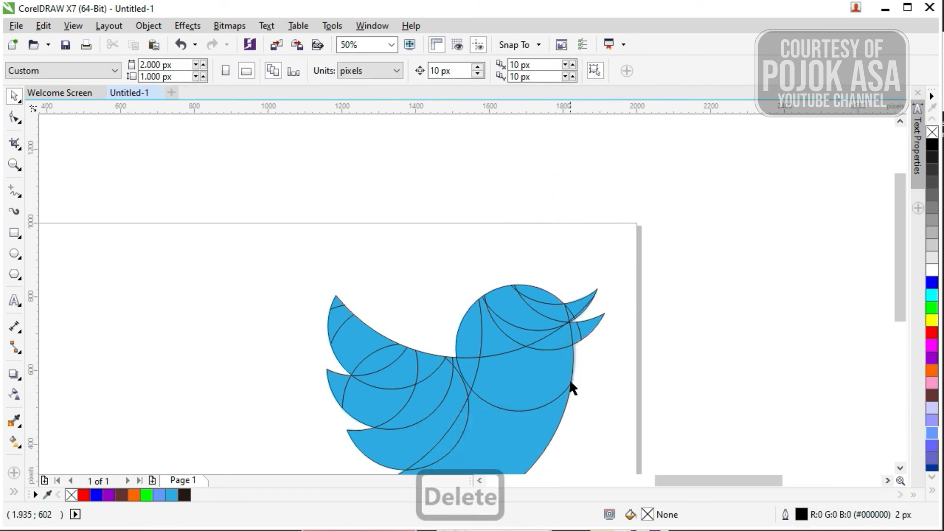
Move all the blue bird pieces to the left of the faded bird, centred at about X 581 px, Y 531 px.
scroll(572, 388, up, 2)
scroll(573, 385, down, 2)
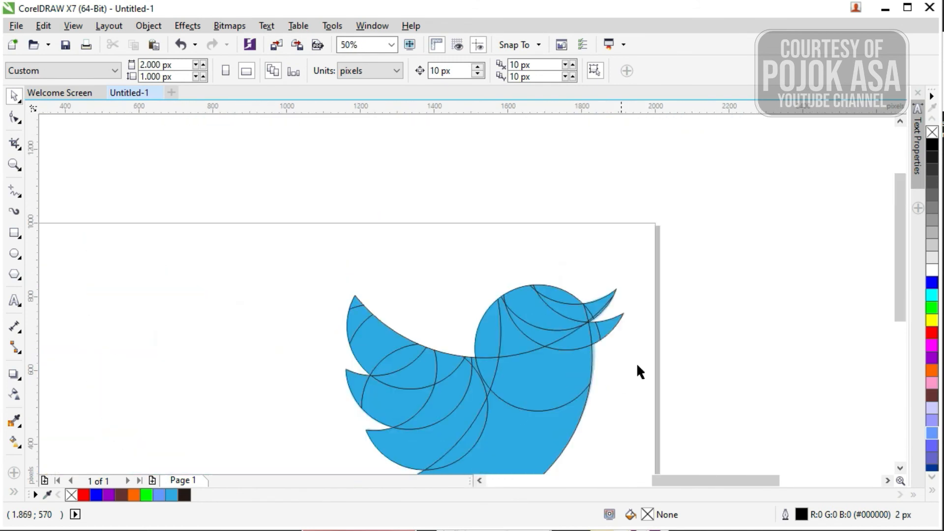
scroll(568, 386, down, 2)
scroll(565, 443, up, 2)
scroll(532, 294, down, 1)
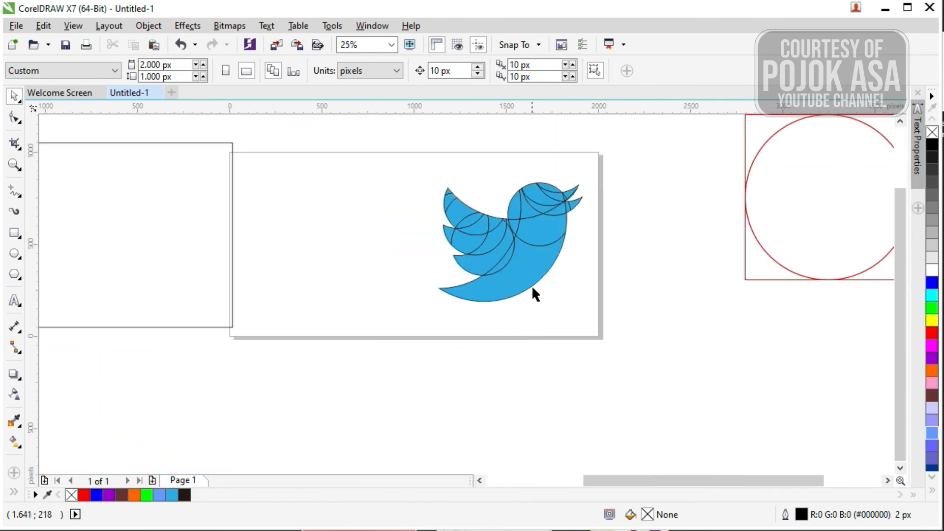
drag(393, 148, 584, 289)
drag(522, 237, 354, 240)
scroll(288, 192, up, 1)
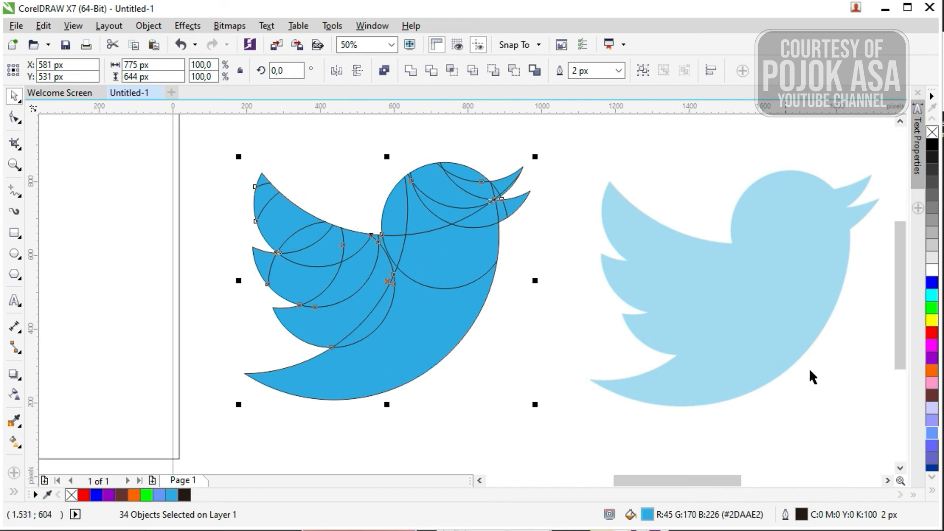
click(301, 184)
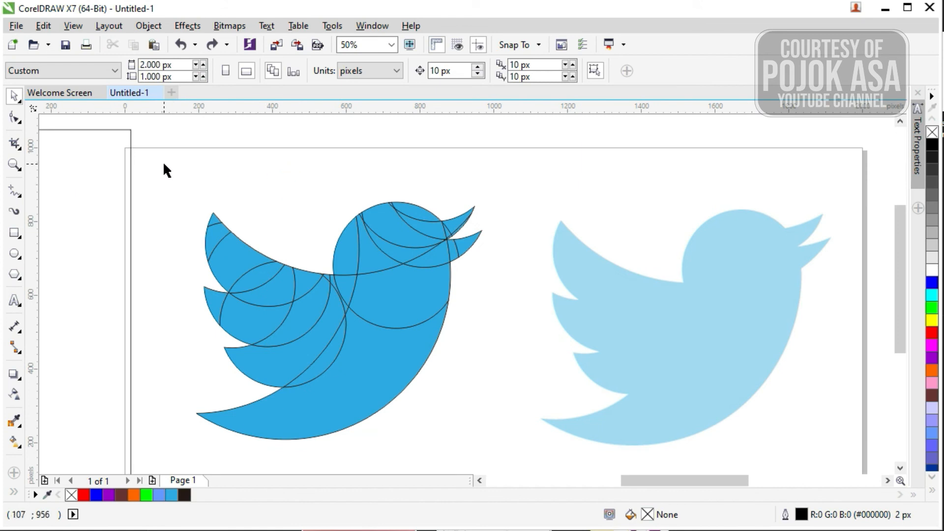
Try pulling several blue pieces of the head, body and lower wing apart, and undo the moves.
drag(163, 161, 487, 453)
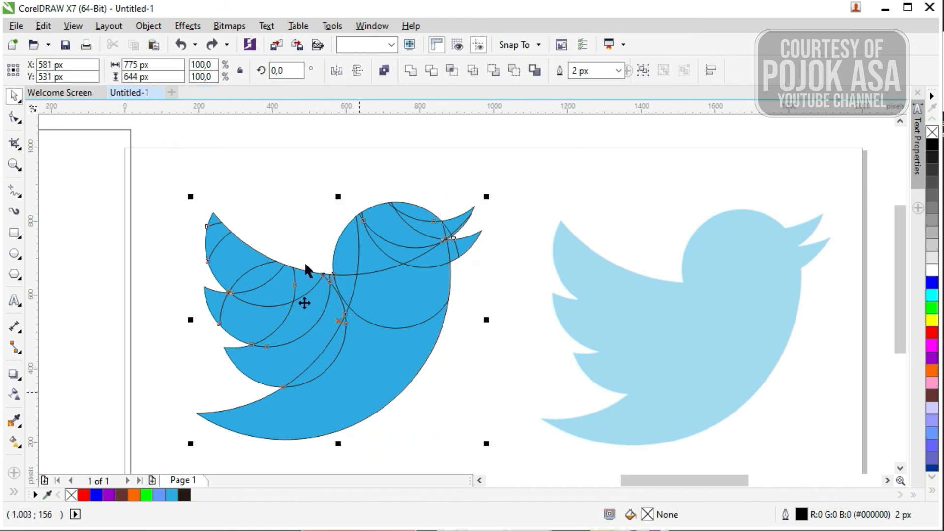
click(407, 169)
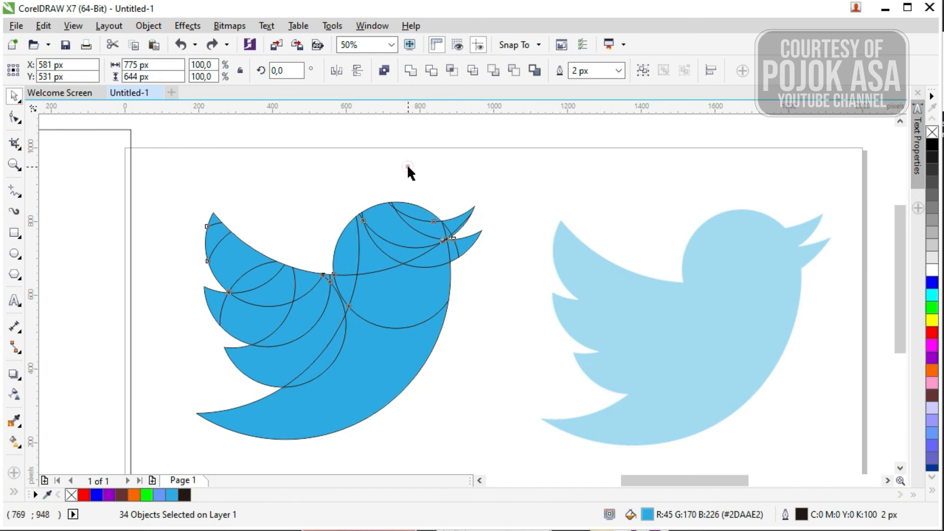
drag(423, 228, 504, 310)
drag(426, 260, 435, 366)
drag(390, 285, 339, 411)
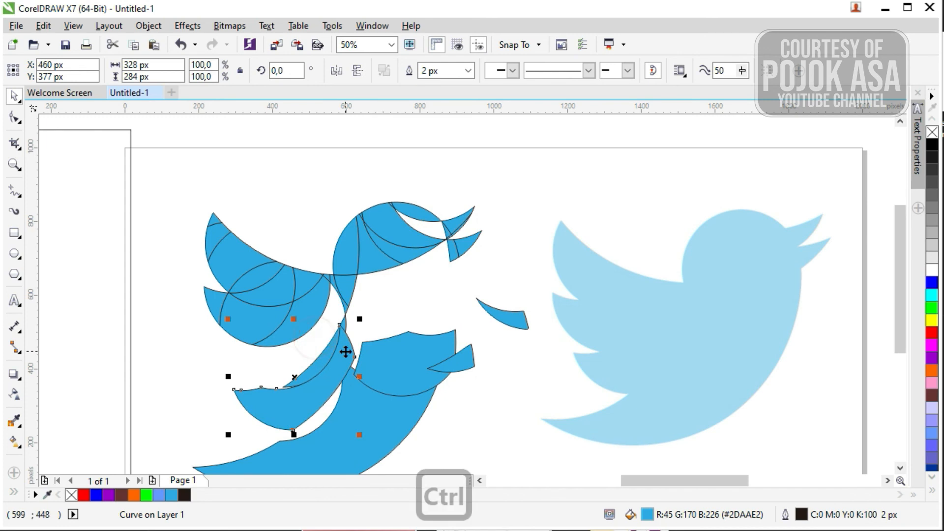
key(ctrl+z)
key(ctrl+z)
key(ctrl+z)
key(ctrl+z)
key(ctrl+z)
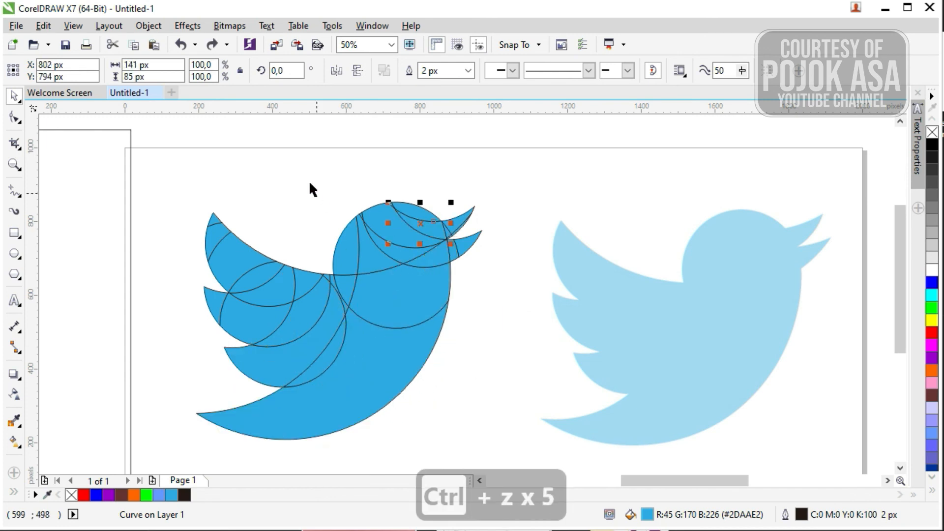
click(277, 164)
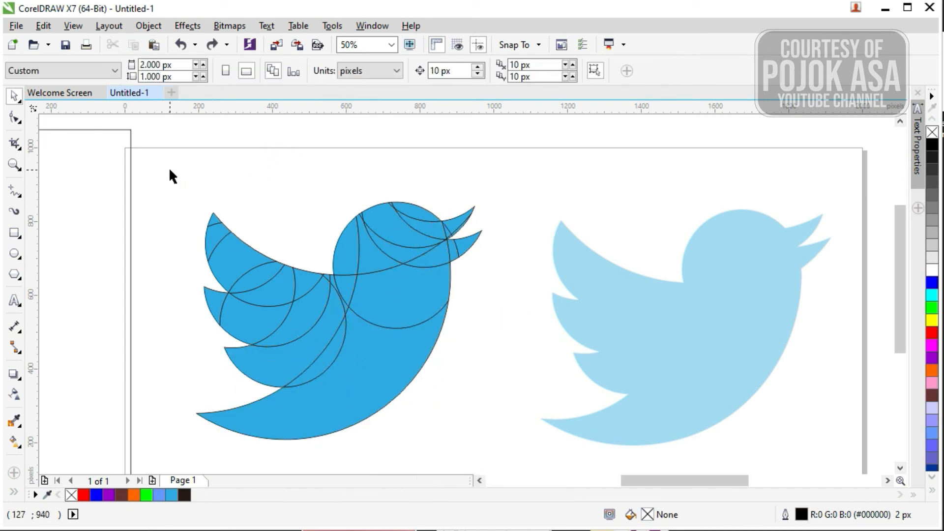
Weld all the blue bird pieces into a single curve and remove its outline.
drag(170, 171, 517, 462)
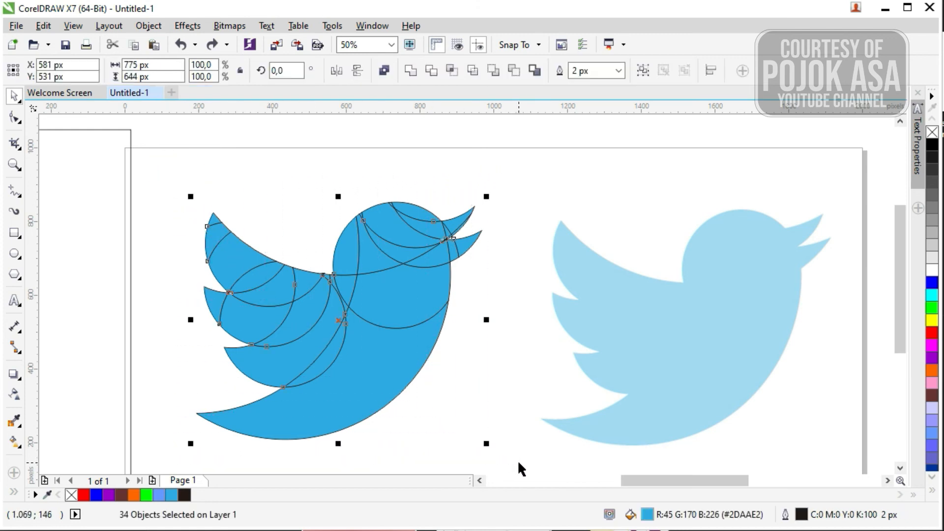
click(291, 152)
drag(169, 168, 515, 459)
click(411, 72)
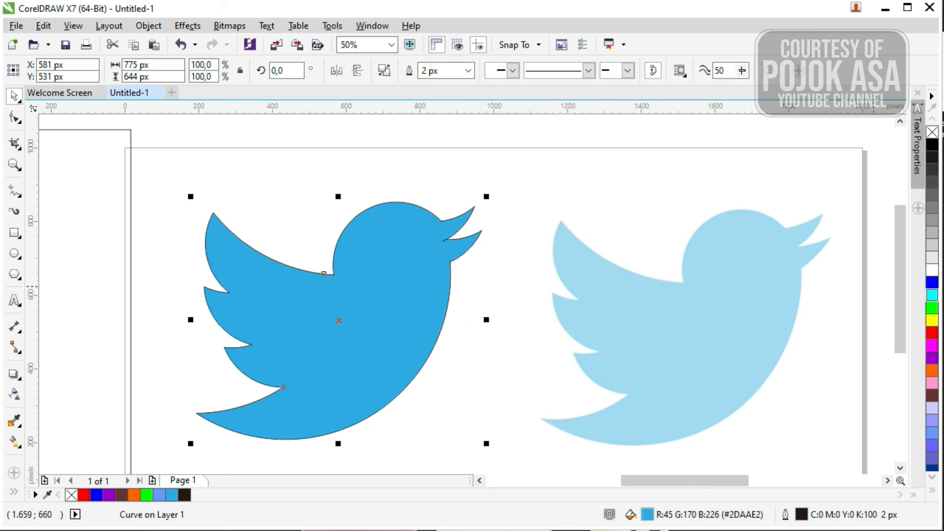
right_click(932, 132)
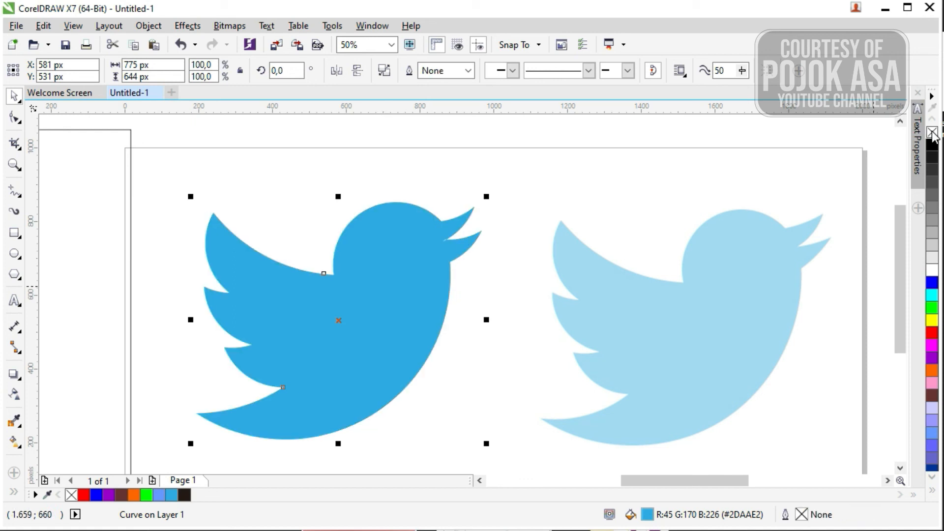
click(514, 170)
Edit the welded bird's nodes and delete those at the inner end of the white sliver between the beak halves.
scroll(434, 246, up, 2)
scroll(438, 246, down, 1)
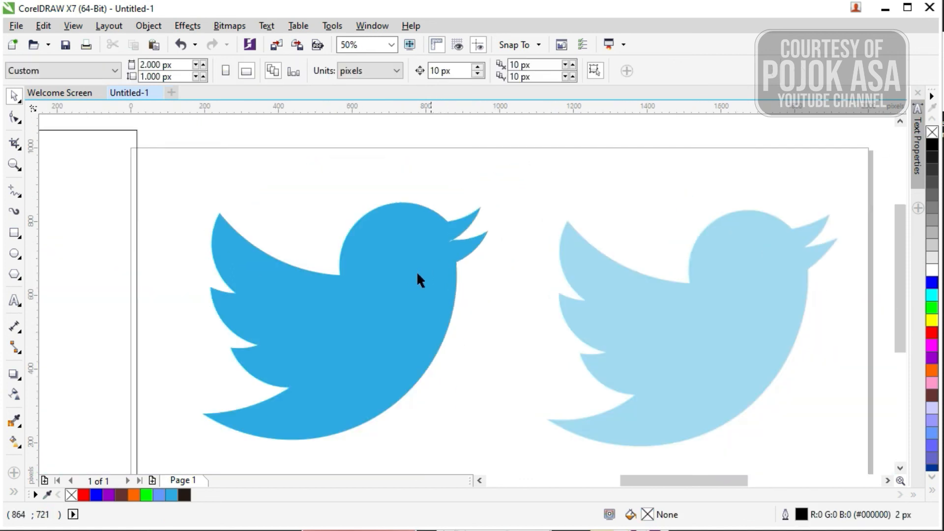
scroll(451, 266, up, 2)
scroll(404, 199, up, 1)
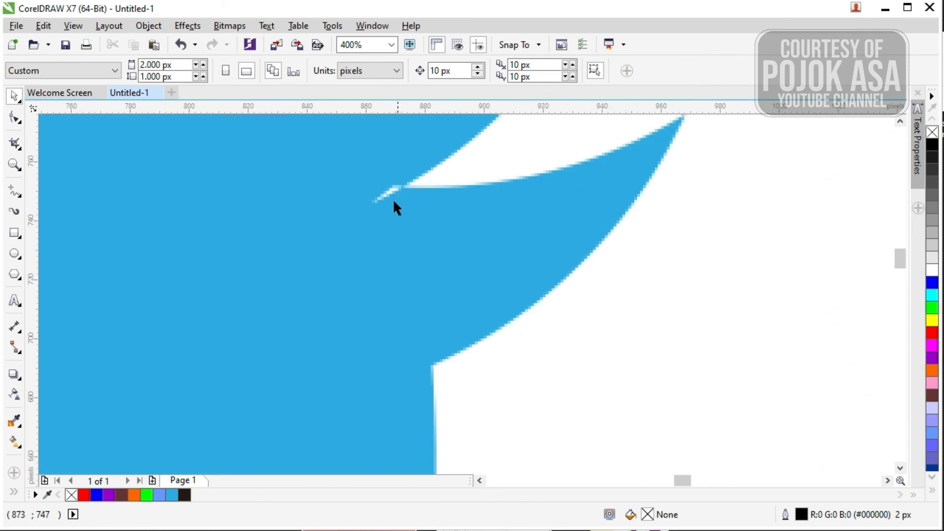
click(393, 198)
scroll(406, 253, down, 2)
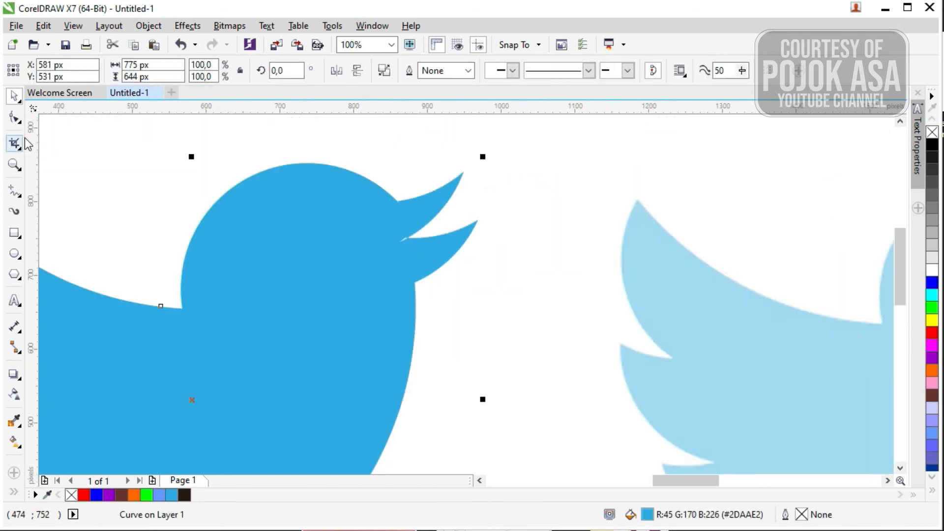
click(15, 118)
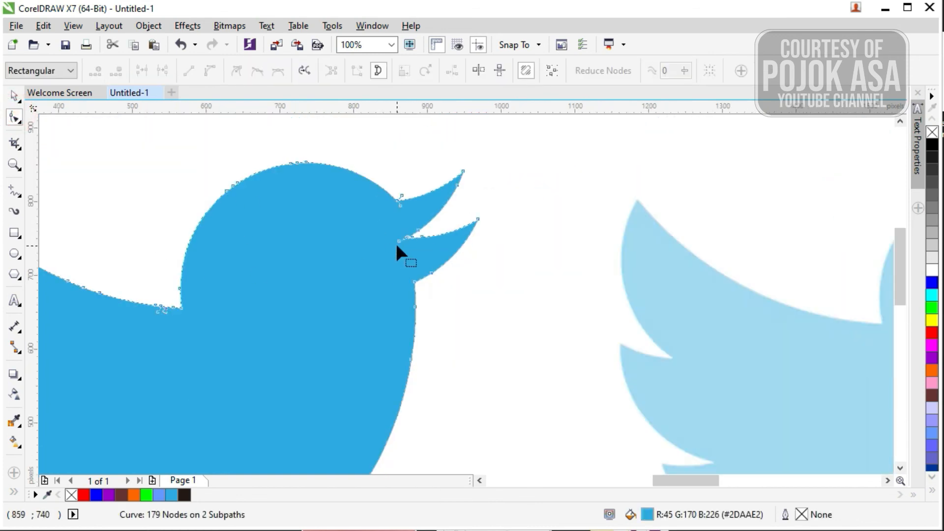
scroll(403, 246, up, 3)
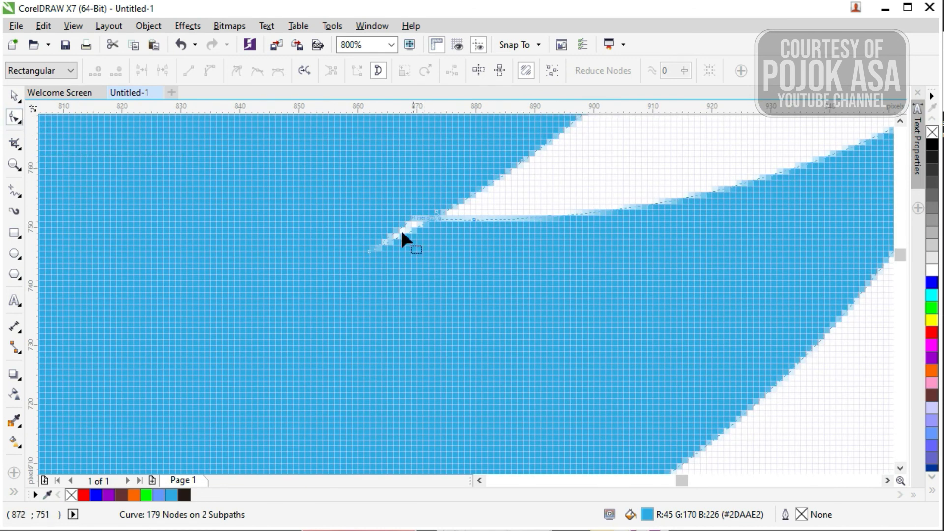
scroll(400, 228, up, 1)
drag(337, 270, 396, 232)
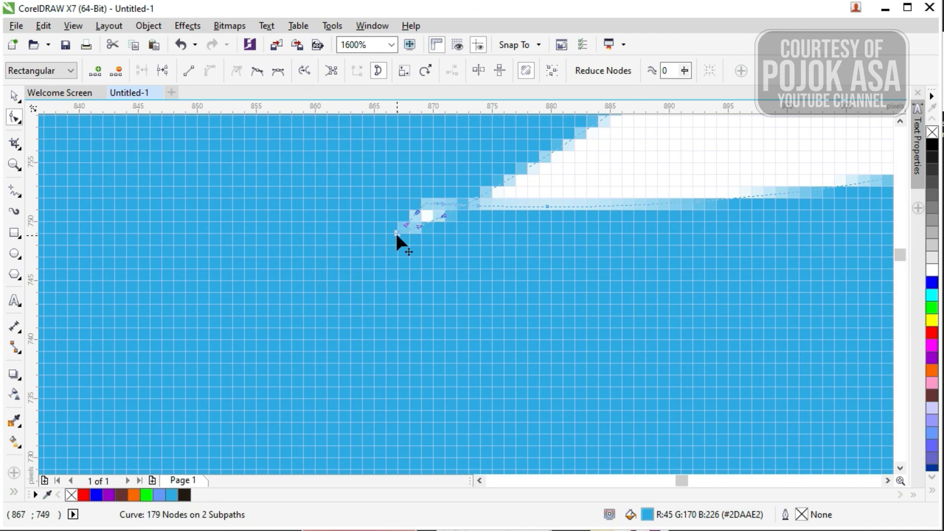
key(Delete)
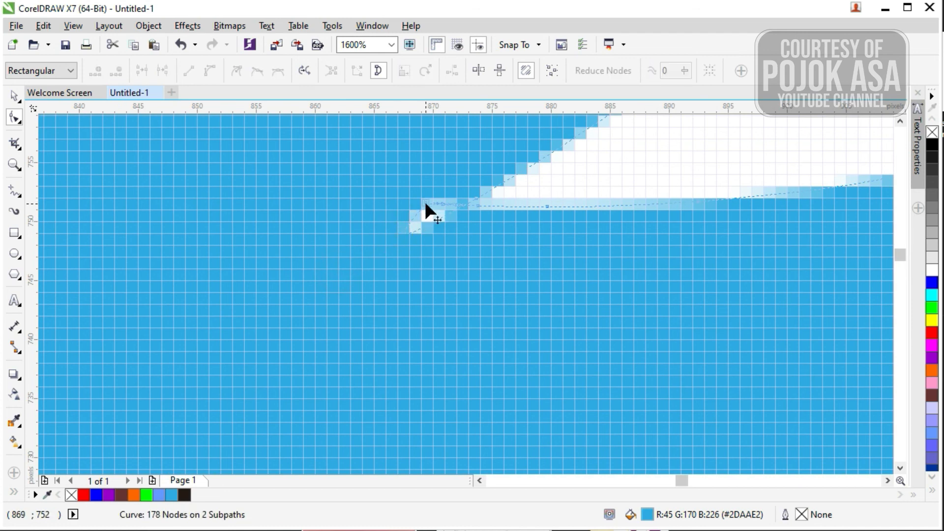
double_click(425, 203)
double_click(424, 204)
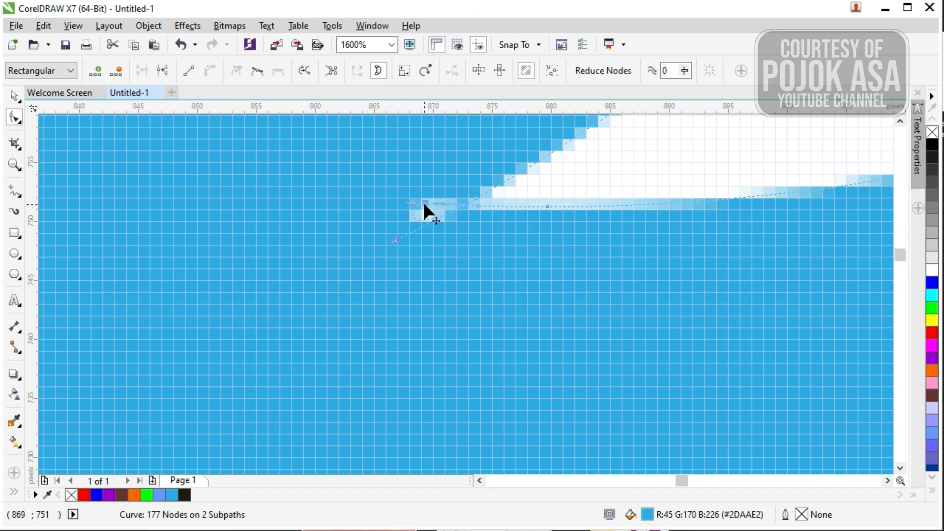
Convert the curved segment at the beak's inner corner to a line and delete the surplus nodes clustered there.
right_click(424, 219)
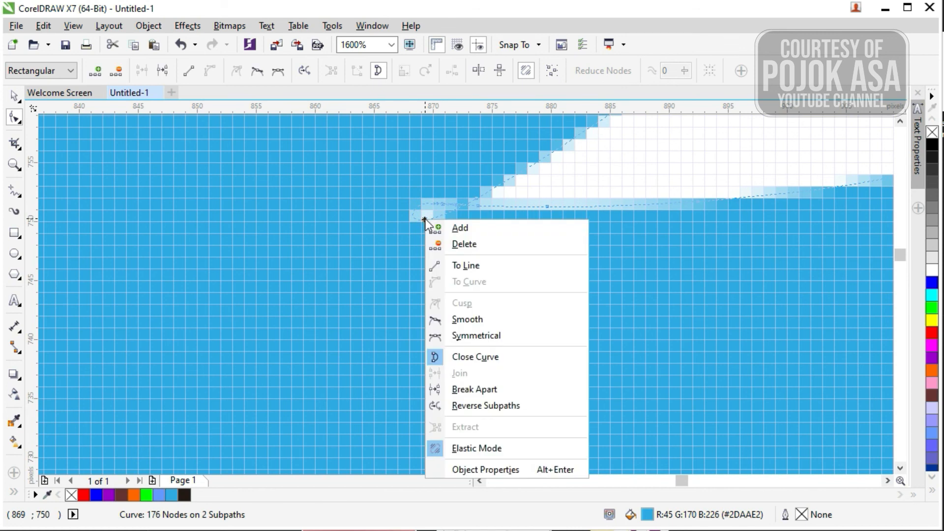
click(463, 266)
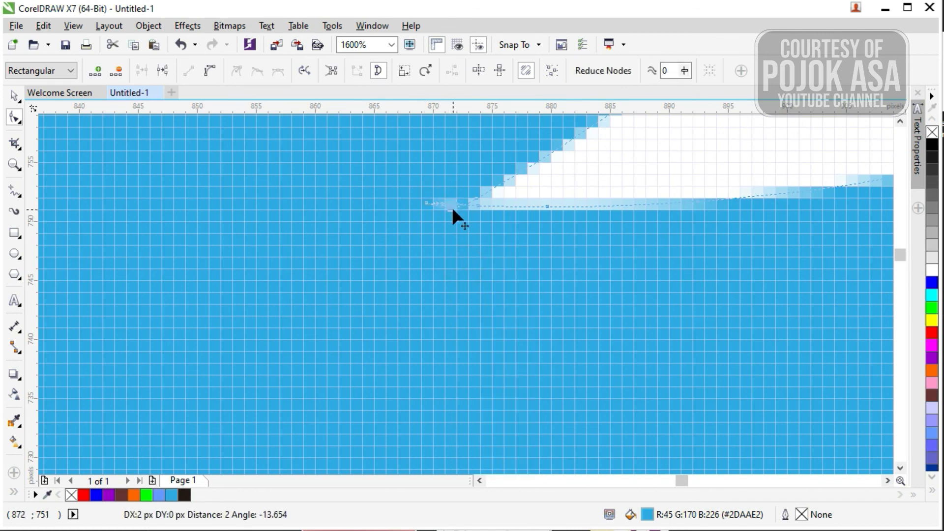
double_click(450, 206)
double_click(422, 202)
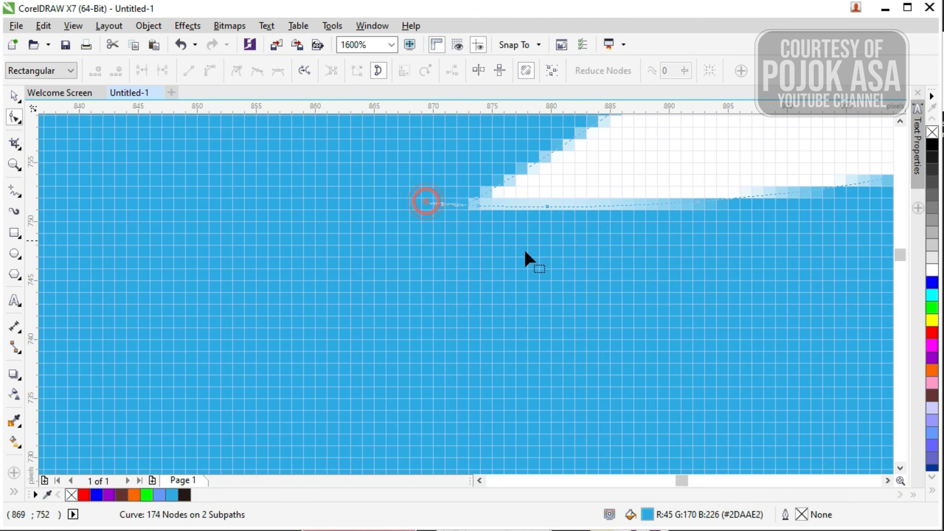
drag(420, 191, 459, 268)
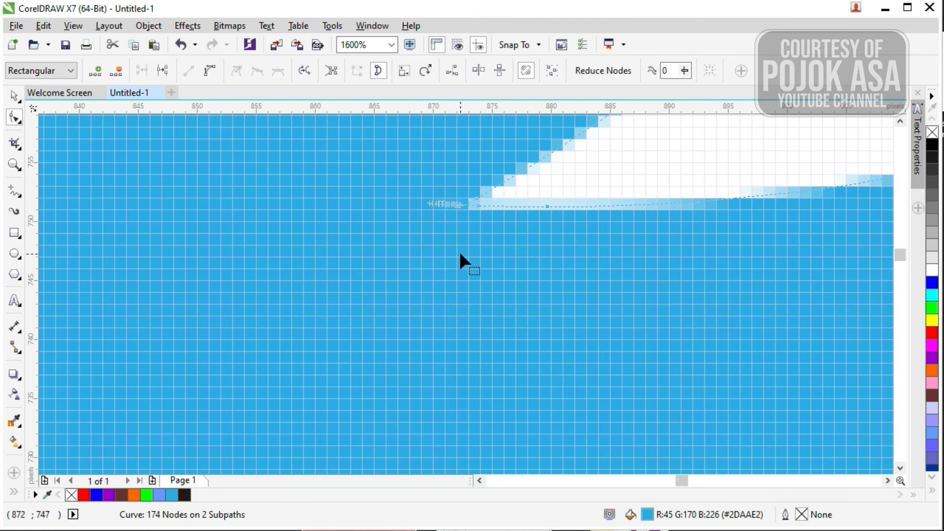
key(Delete)
scroll(521, 280, down, 3)
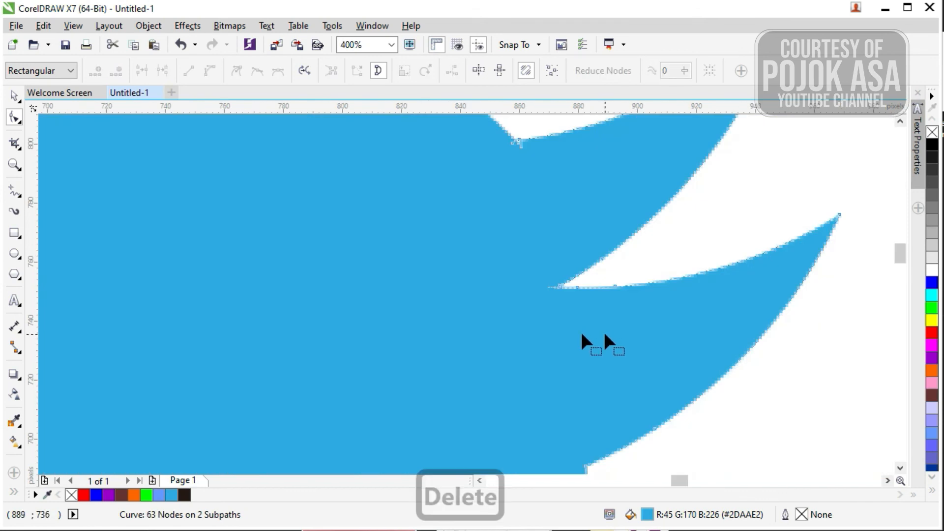
click(14, 95)
scroll(602, 308, down, 2)
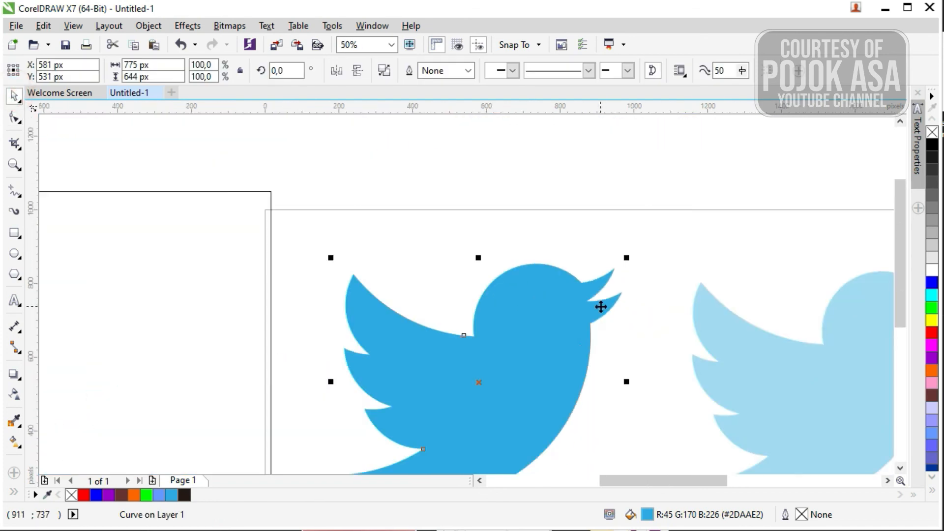
Compare the finished blue bird with the faded original beside it on the full page.
key(shift+F4)
click(758, 414)
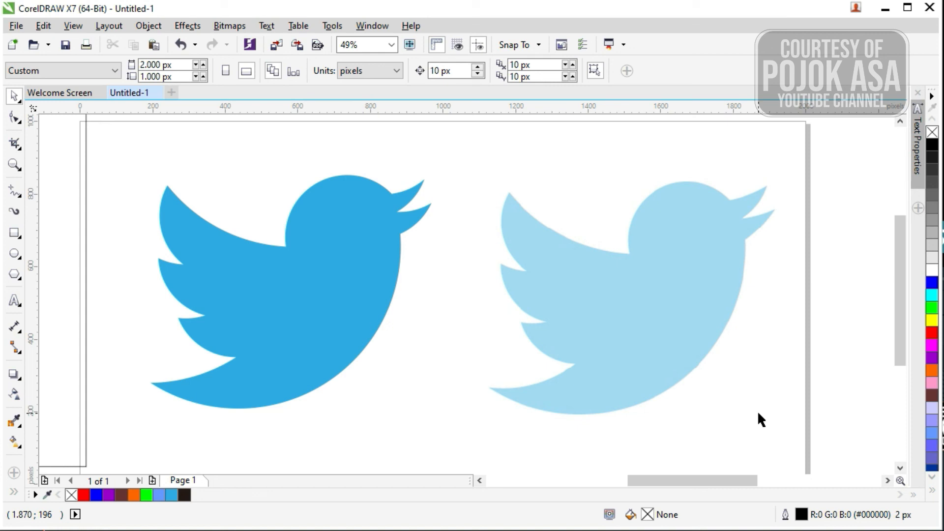
scroll(236, 331, down, 2)
scroll(209, 343, up, 2)
scroll(278, 309, down, 1)
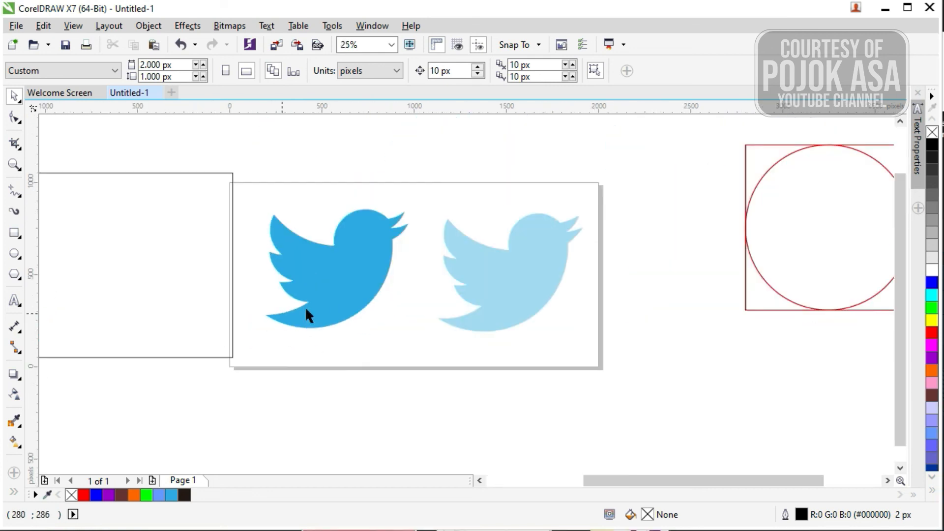
key(F2)
drag(243, 180, 611, 366)
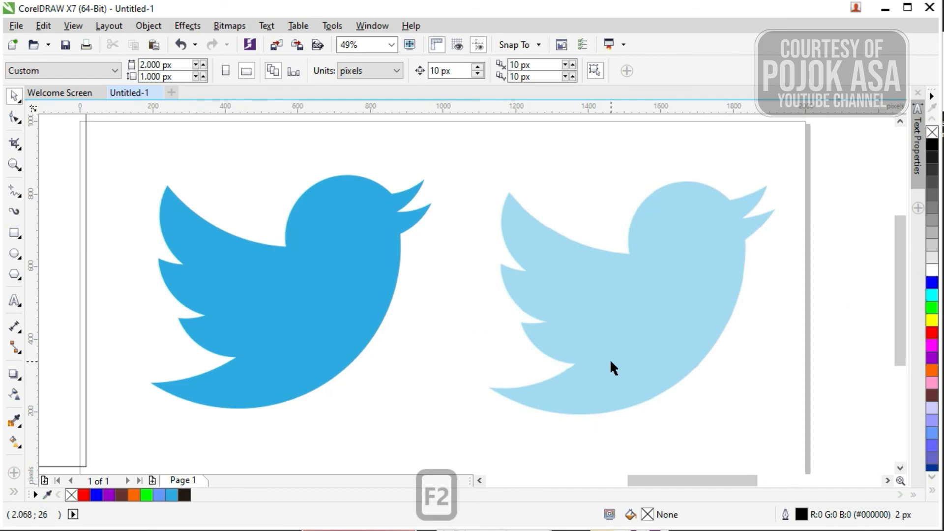